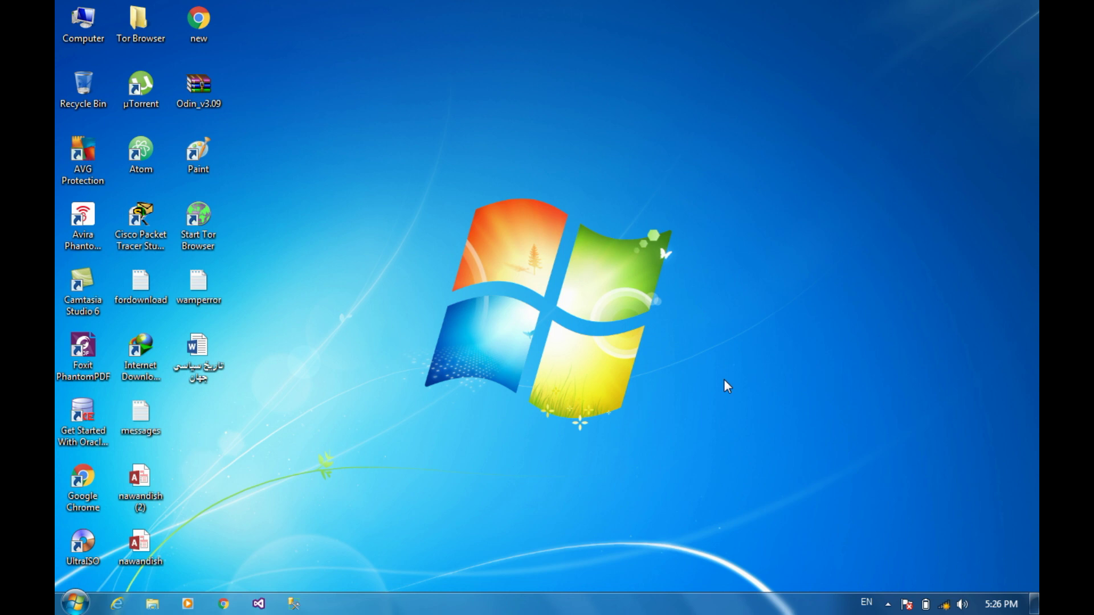
Open Control Panel, view the Display settings, and close the window
left_click(75, 603)
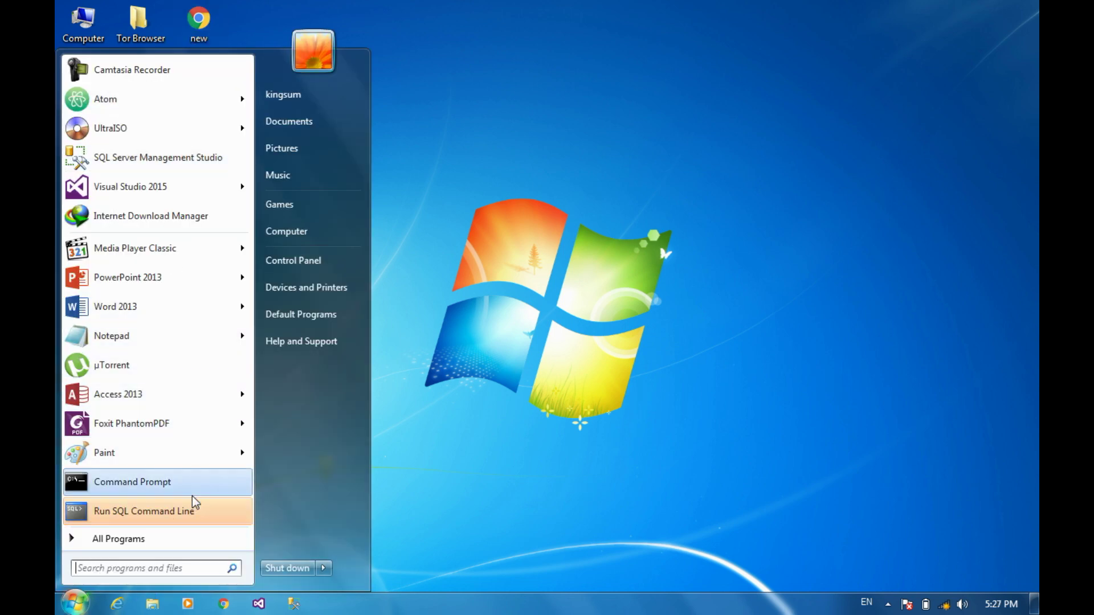
left_click(286, 267)
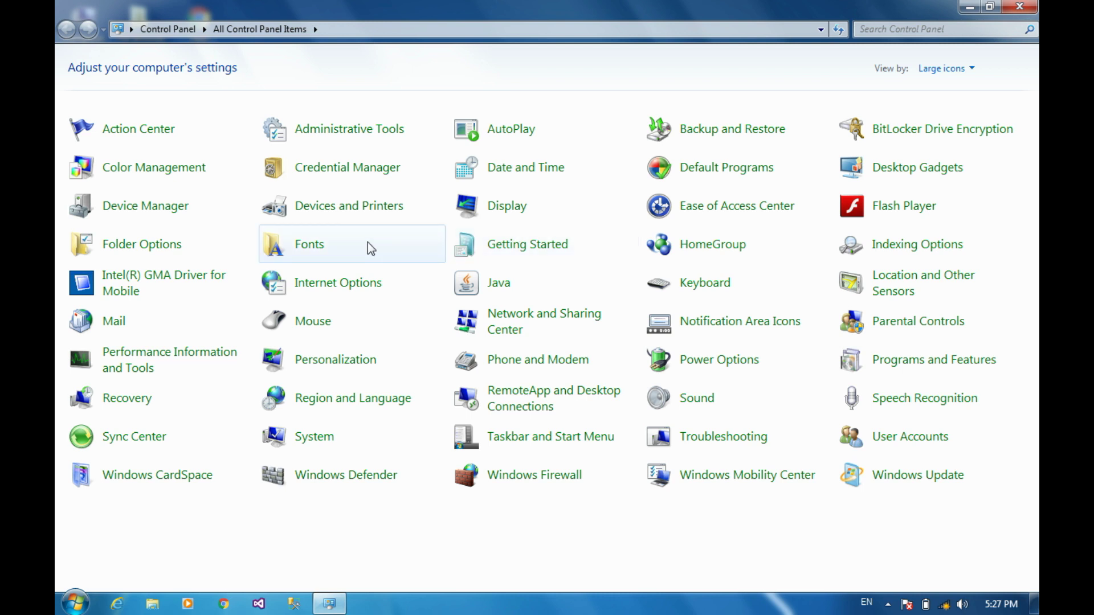
left_click(507, 208)
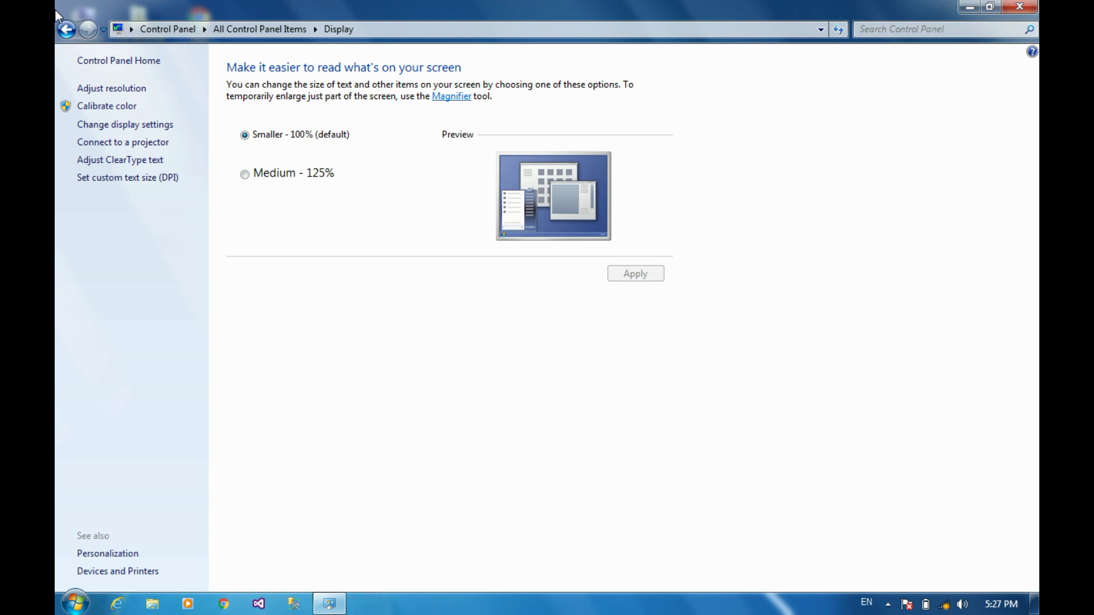
left_click(1020, 6)
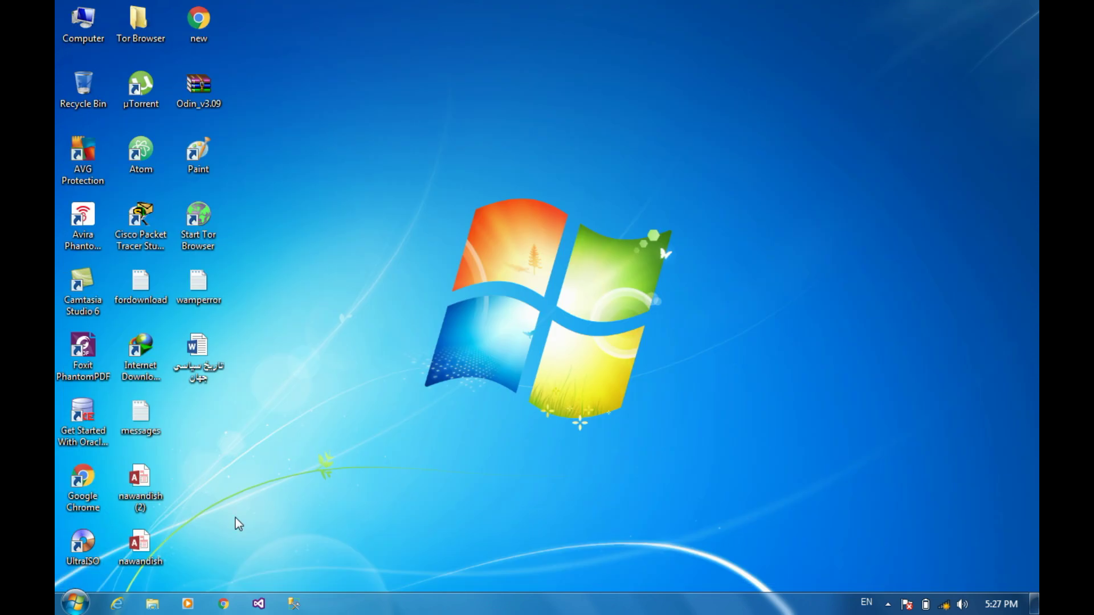
Reopen Control Panel by running the command "control" from the Run dialog
key("super+r")
type("co")
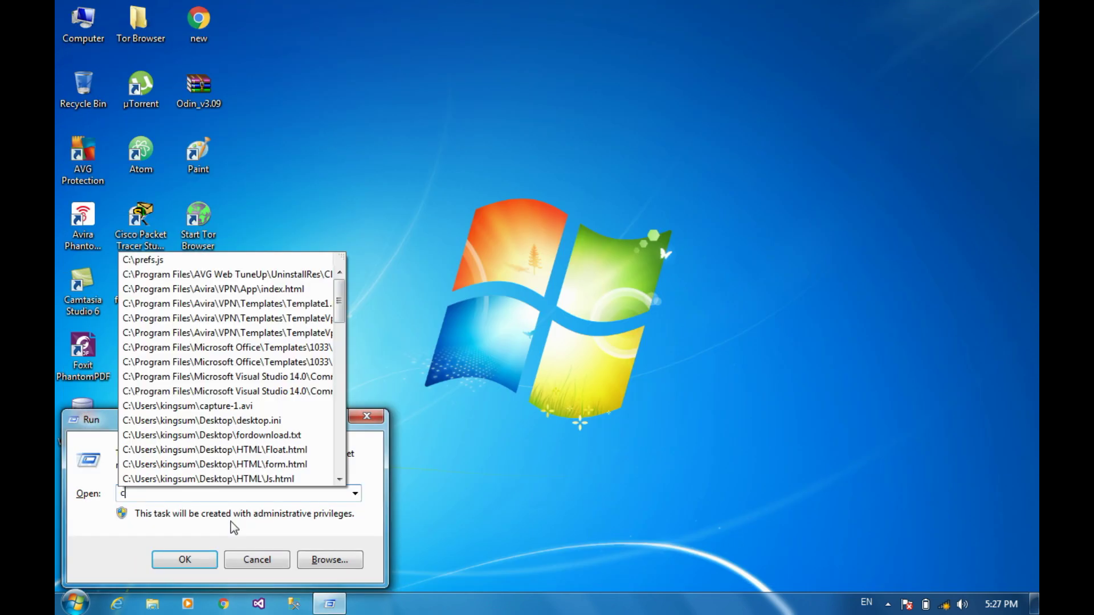
type("ntrol")
key("Return")
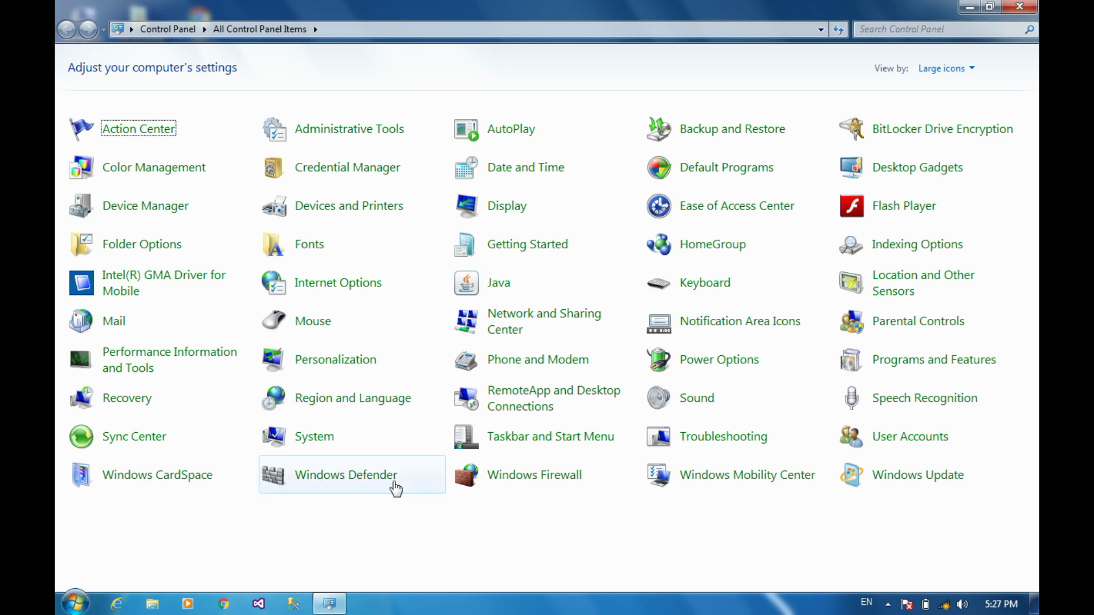
Open the Keyboard properties, view the hardware devices, and return to the speed settings
left_click(710, 291)
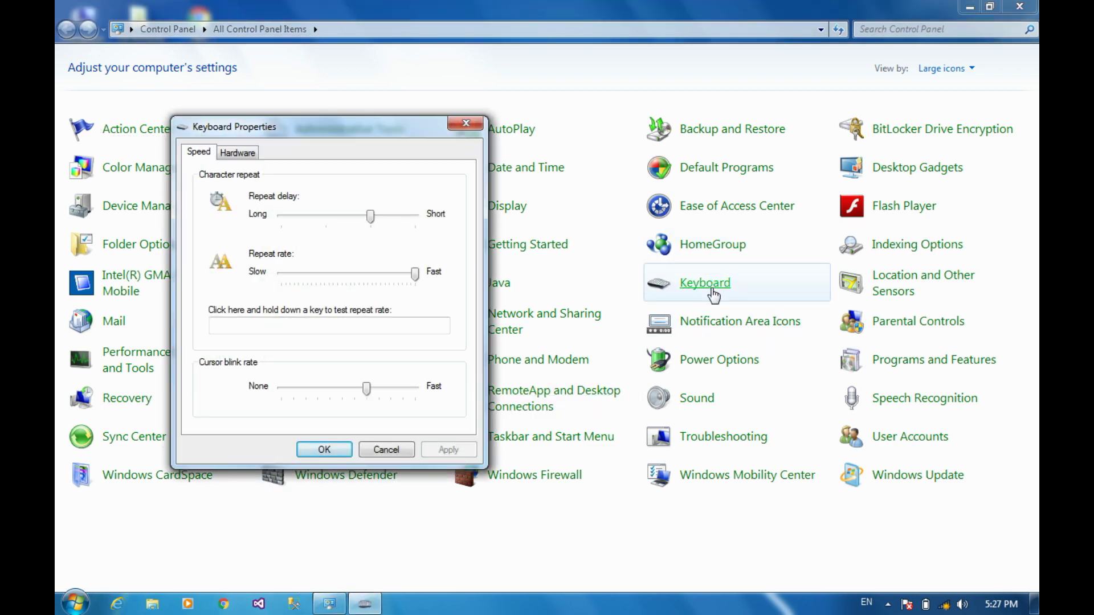
left_click(217, 154)
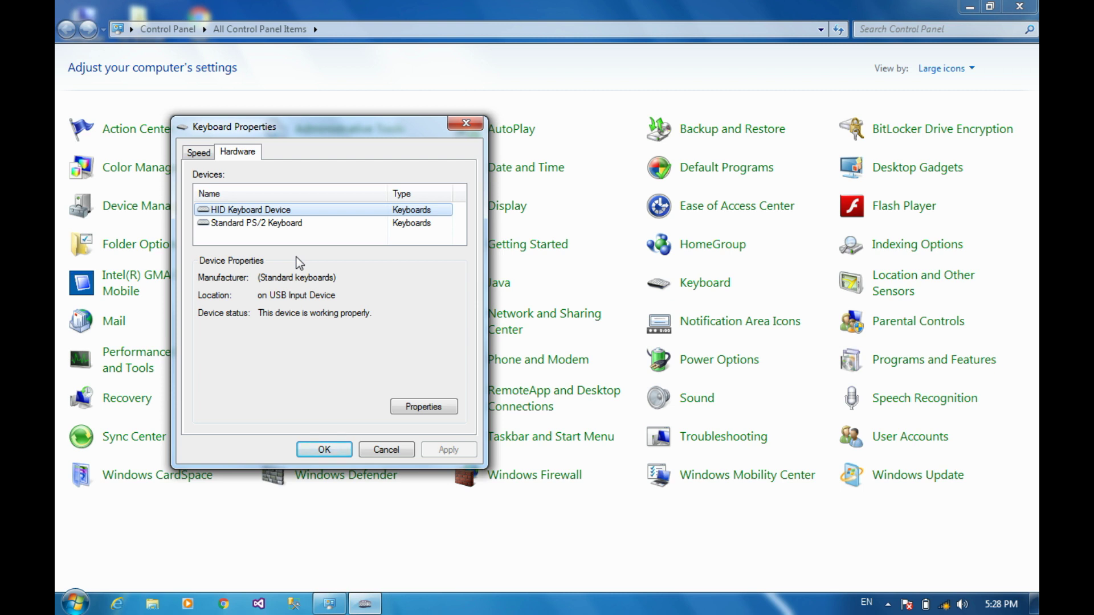
left_click(202, 154)
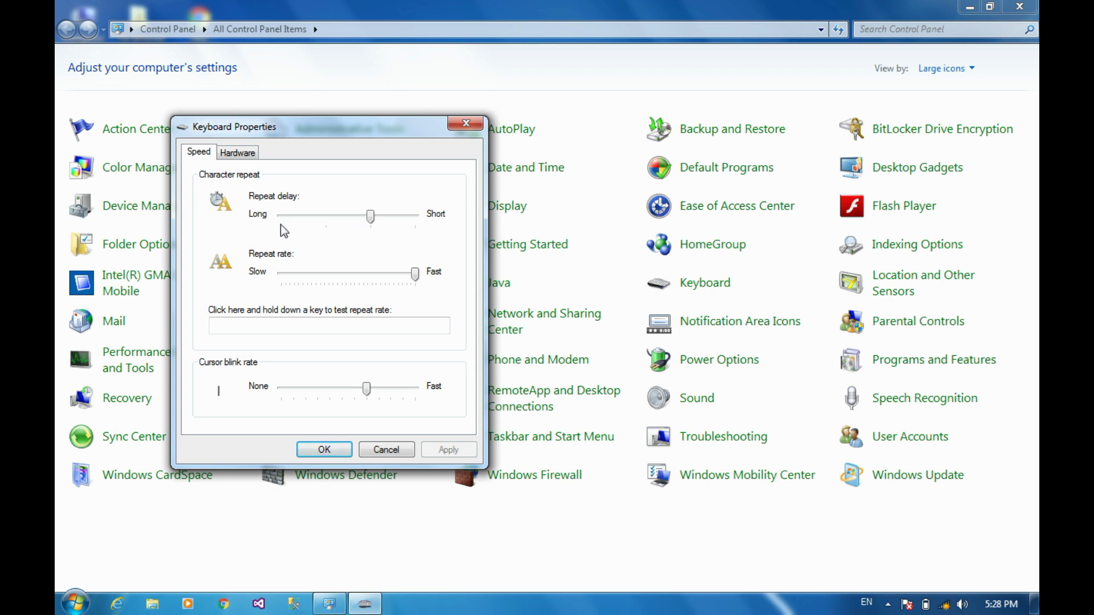
Test the keyboard's existing repeat rate with a run of "h" characters and erase most of them
left_click(262, 333)
type("hhhhhhhhhhhhhhhhhhhhhhhhhhhhhhhhhhh")
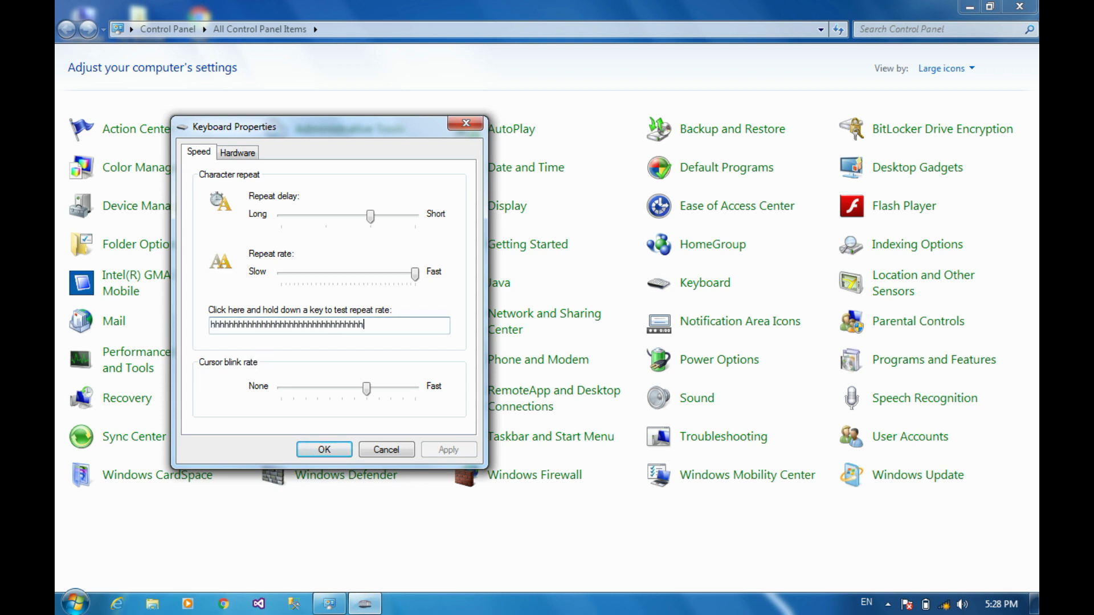
key("BackSpace")
key("BackSpace")
key("BackSpace")
key("BackSpace")
key("BackSpace")
key("BackSpace")
key("BackSpace")
key("BackSpace")
key("BackSpace")
key("BackSpace")
key("BackSpace")
key("BackSpace")
key("BackSpace")
key("BackSpace")
key("BackSpace")
key("BackSpace")
key("BackSpace")
key("BackSpace")
key("BackSpace")
key("BackSpace")
key("BackSpace")
key("BackSpace")
key("BackSpace")
key("BackSpace")
key("BackSpace")
key("BackSpace")
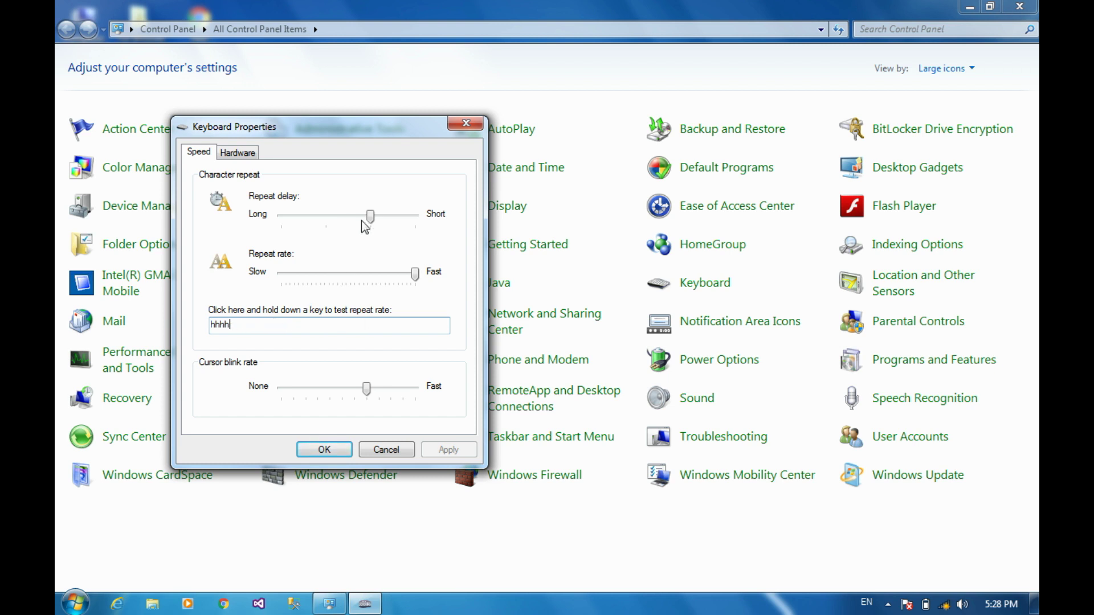
Apply the longest repeat delay and test it with a run of "h" characters, erasing most of them
left_click_drag(371, 221, 279, 226)
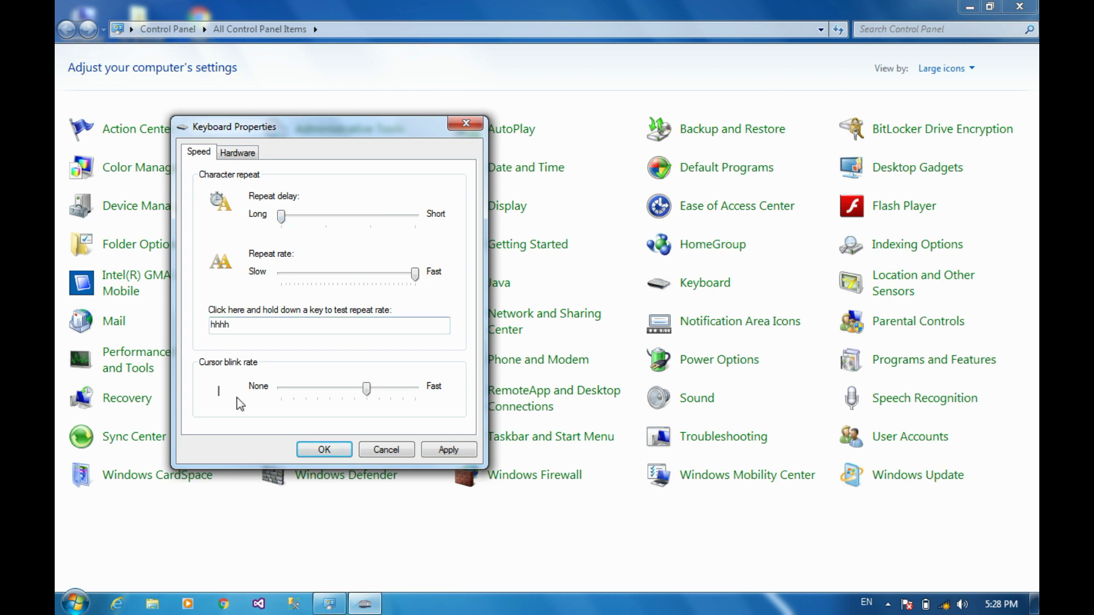
left_click(449, 451)
left_click(295, 330)
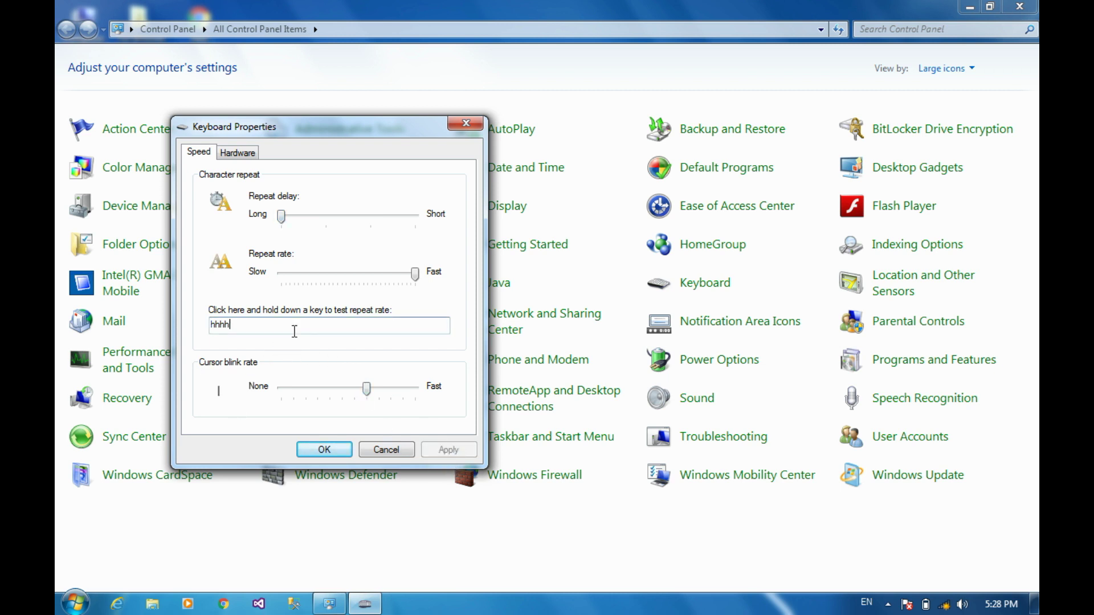
type("hhhhhhhhhhhhhhhhhhhhhhhhhhhhhhhhhhhhhhhh")
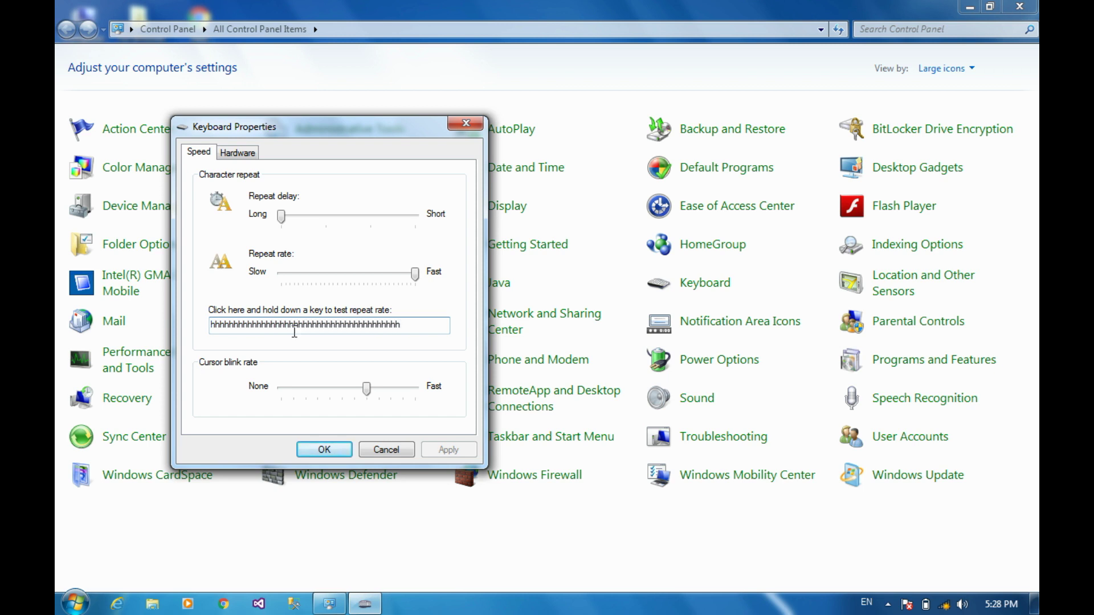
key("BackSpace")
key("BackSpace")
key("BackSpace")
key("BackSpace")
key("BackSpace")
key("BackSpace")
key("BackSpace")
key("BackSpace")
key("BackSpace")
key("BackSpace")
key("BackSpace")
key("BackSpace")
key("BackSpace")
key("BackSpace")
key("BackSpace")
key("BackSpace")
key("BackSpace")
key("BackSpace")
key("BackSpace")
key("BackSpace")
key("BackSpace")
key("BackSpace")
key("BackSpace")
key("BackSpace")
key("BackSpace")
Apply the shortest repeat delay, test it with repeated "h" characters, and clear the test field
left_click(275, 213)
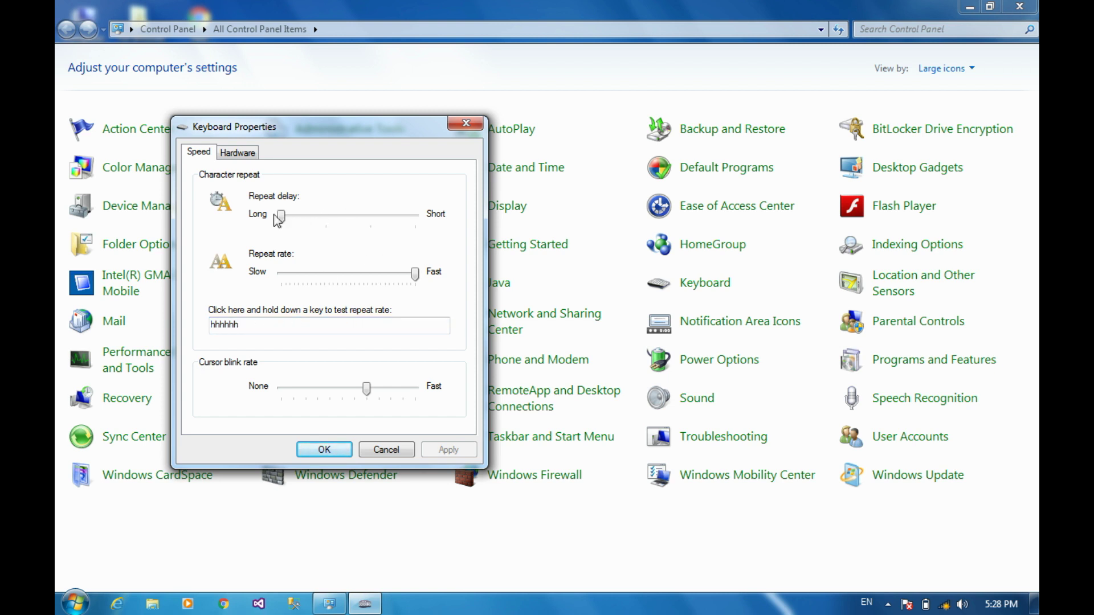
left_click_drag(278, 215, 415, 216)
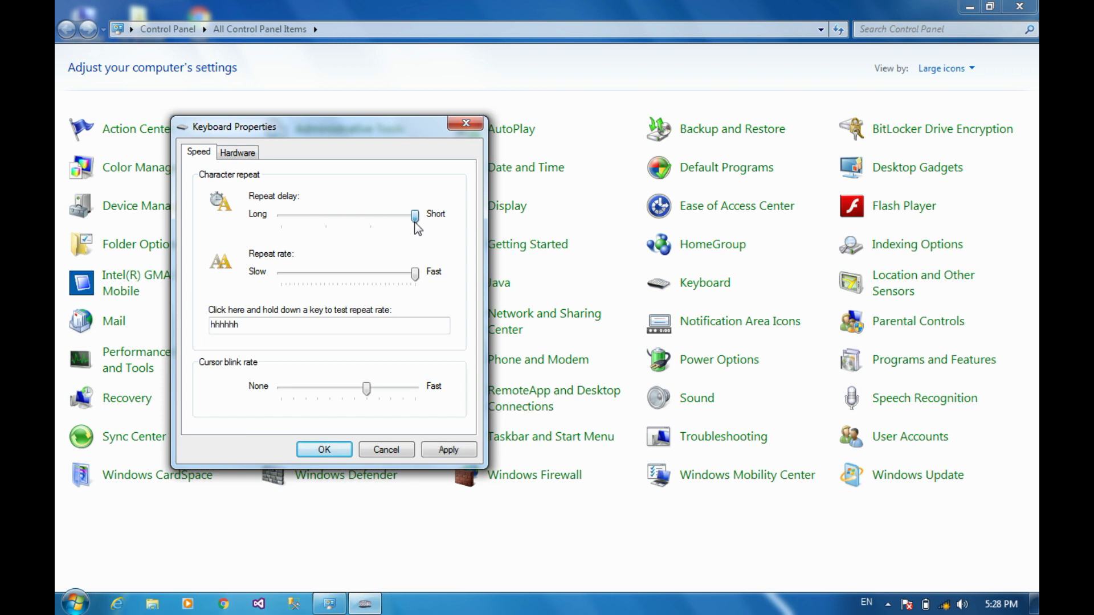
left_click(448, 450)
double_click(344, 324)
type("hhhhhhhhhhhhhhhhhhhhhhhhh")
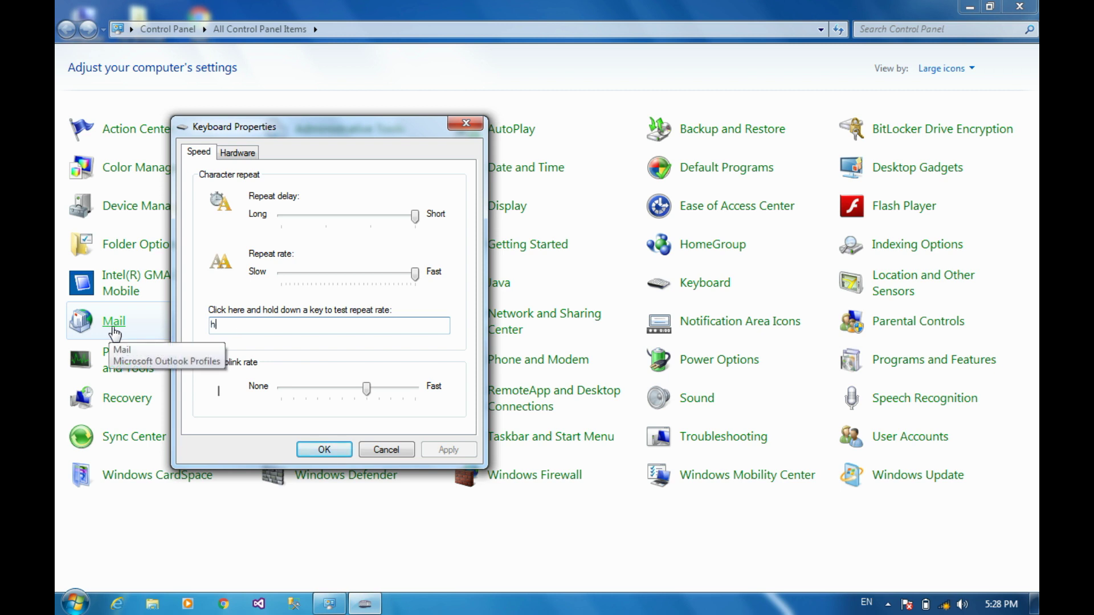
type("hhh")
key("BackSpace")
key("BackSpace")
key("BackSpace")
key("BackSpace")
key("BackSpace")
key("BackSpace")
key("BackSpace")
key("BackSpace")
key("BackSpace")
key("BackSpace")
key("BackSpace")
key("BackSpace")
key("BackSpace")
key("BackSpace")
key("BackSpace")
key("BackSpace")
key("BackSpace")
key("BackSpace")
key("BackSpace")
key("BackSpace")
key("BackSpace")
key("BackSpace")
key("BackSpace")
key("BackSpace")
key("BackSpace")
key("BackSpace")
key("BackSpace")
key("BackSpace")
key("BackSpace")
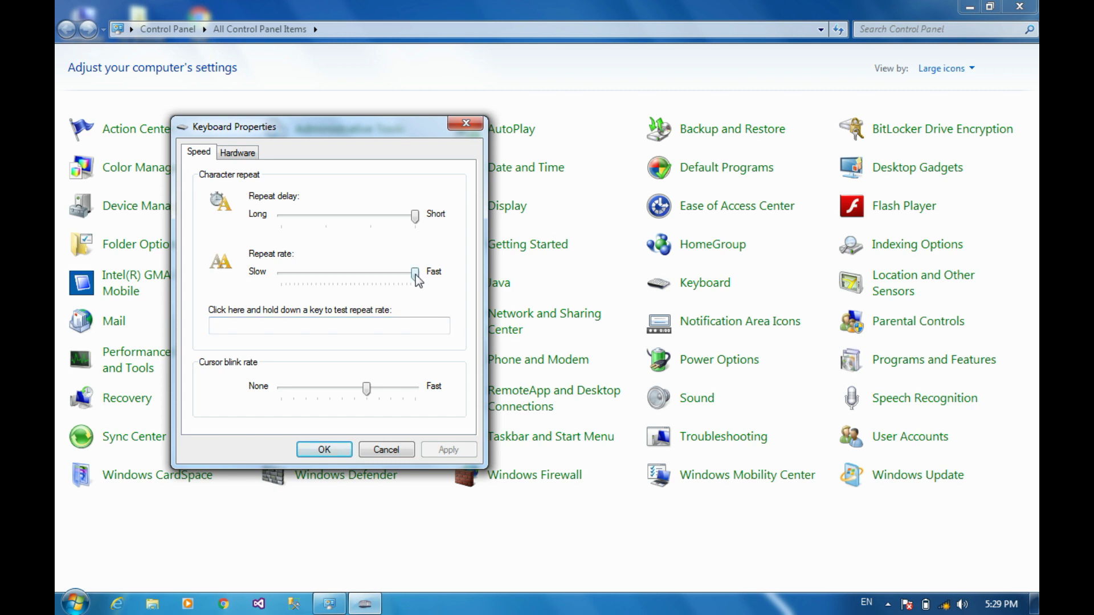
Set the repeat rate to its slowest and the repeat delay to its longest, applying both changes
left_click_drag(392, 275, 203, 310)
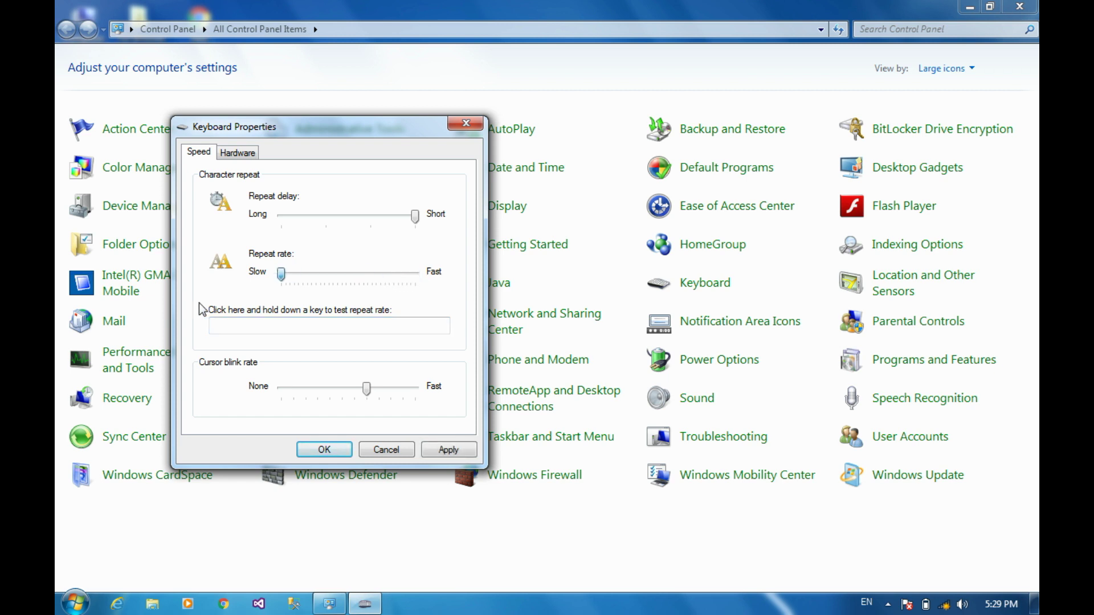
left_click(450, 449)
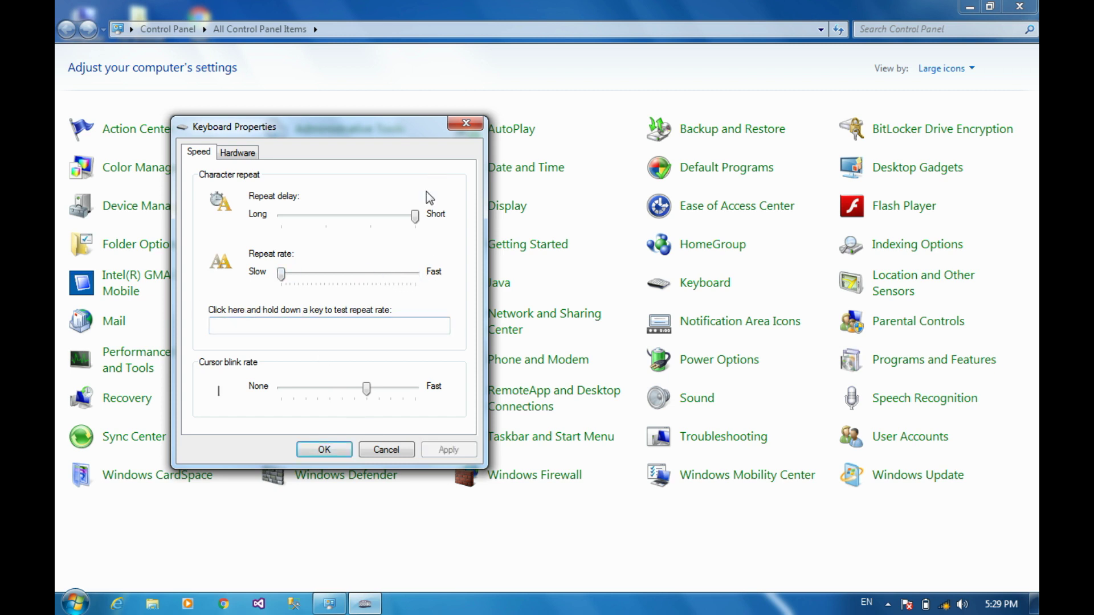
left_click_drag(416, 217, 282, 219)
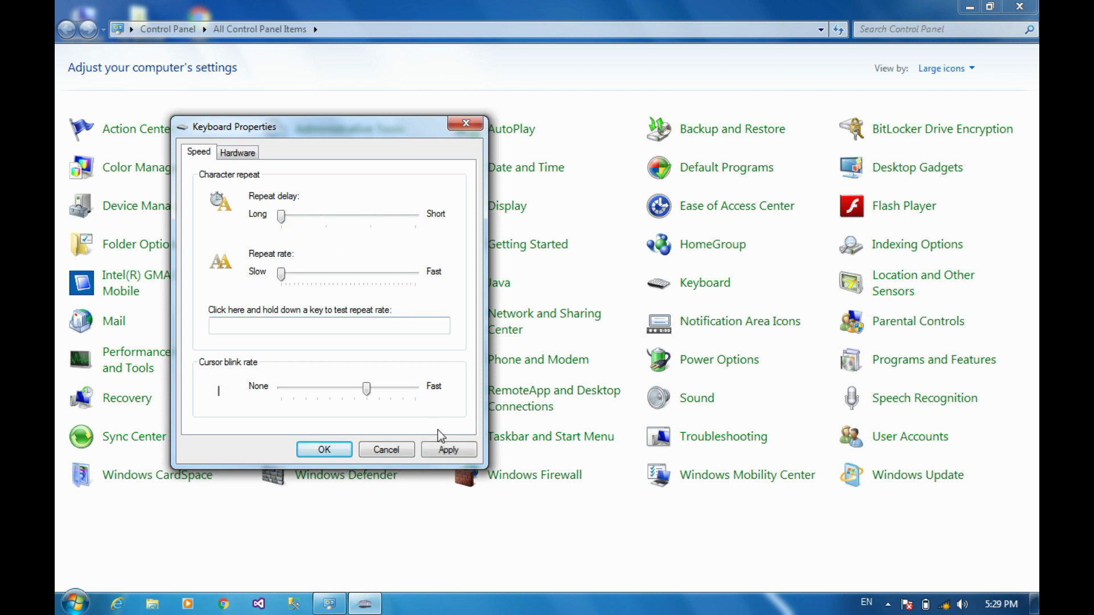
left_click(447, 450)
Test the slow repeat rate and long delay with repeated "h" characters, erasing most of them
left_click(303, 327)
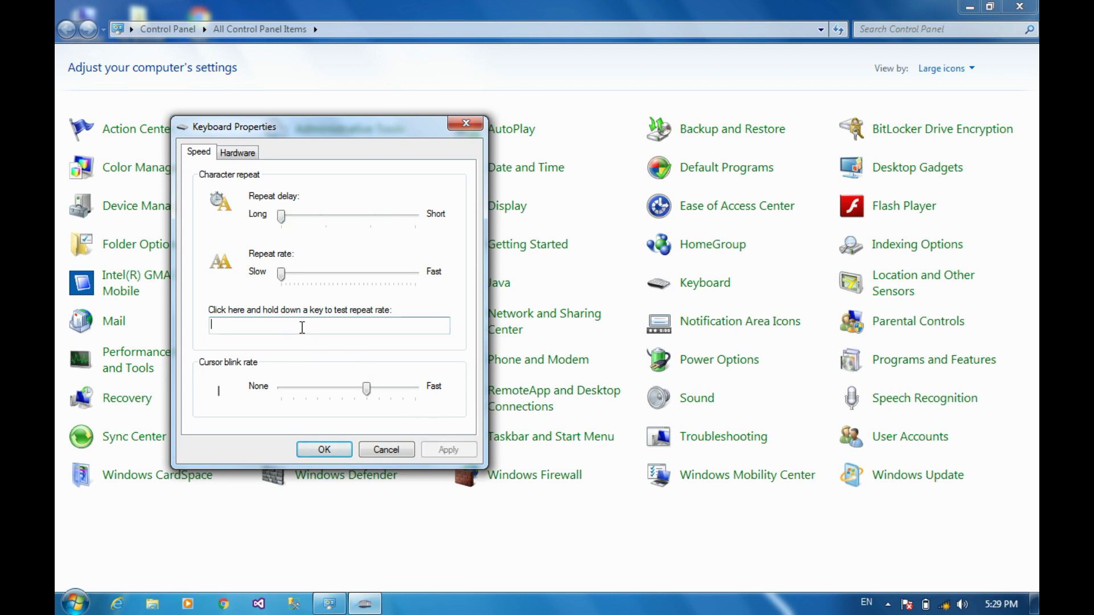
type("hhhhhhhhhhhhhhhhhh")
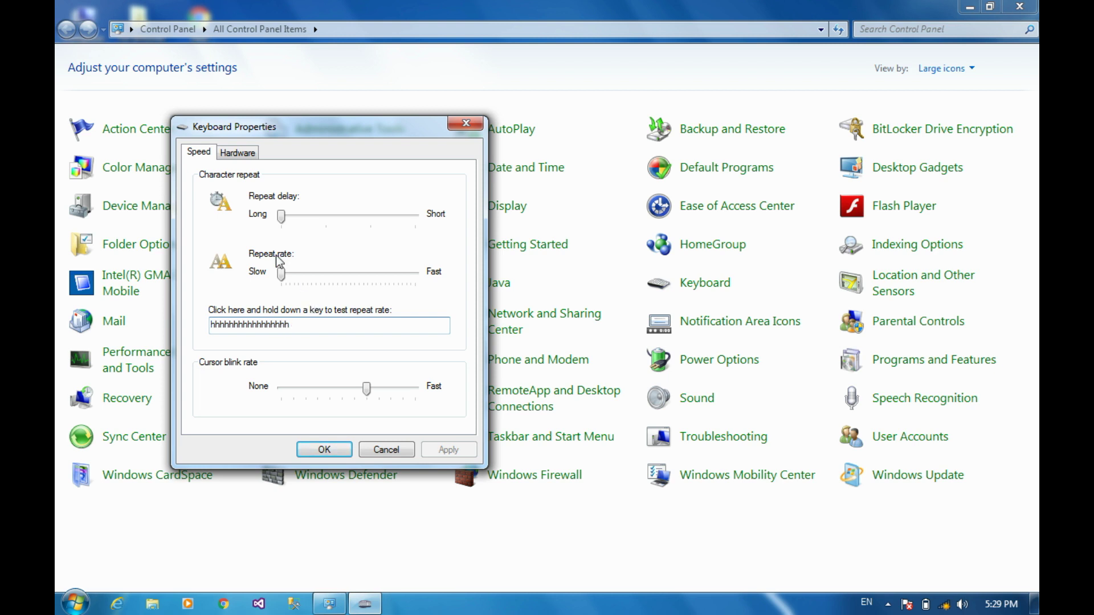
key("BackSpace")
key("BackSpace")
key("BackSpace")
key("BackSpace")
key("BackSpace")
key("BackSpace")
key("BackSpace")
key("BackSpace")
key("BackSpace")
key("BackSpace")
key("BackSpace")
Set the repeat delay to its shortest and the repeat rate one notch below Fast, applying both changes
left_click_drag(283, 217, 415, 217)
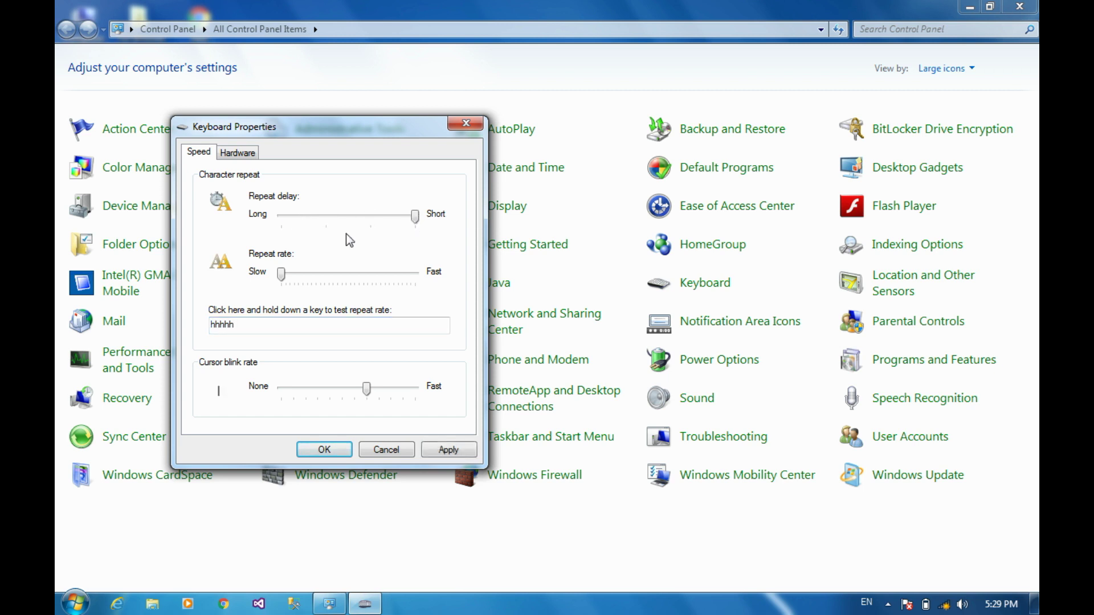
left_click_drag(282, 274, 450, 272)
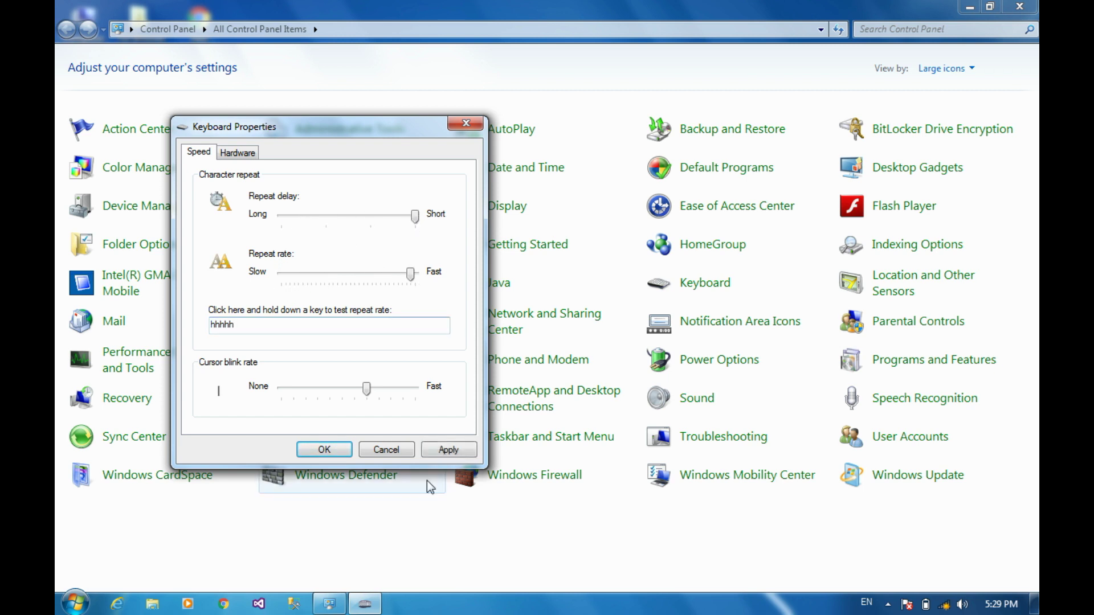
left_click(436, 452)
Clear the test field, test the fast repeat settings with a run of "k" characters, and erase them
left_click(343, 326)
key("BackSpace")
key("BackSpace")
key("BackSpace")
key("BackSpace")
key("BackSpace")
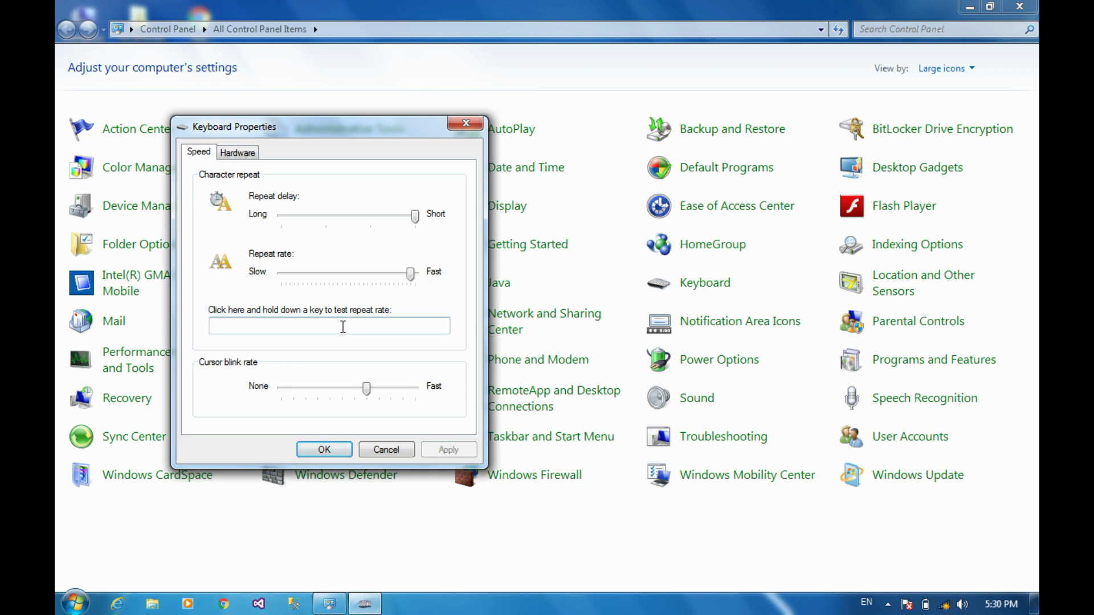
type("kkkkkkkkkkkkkkkkkkkkk")
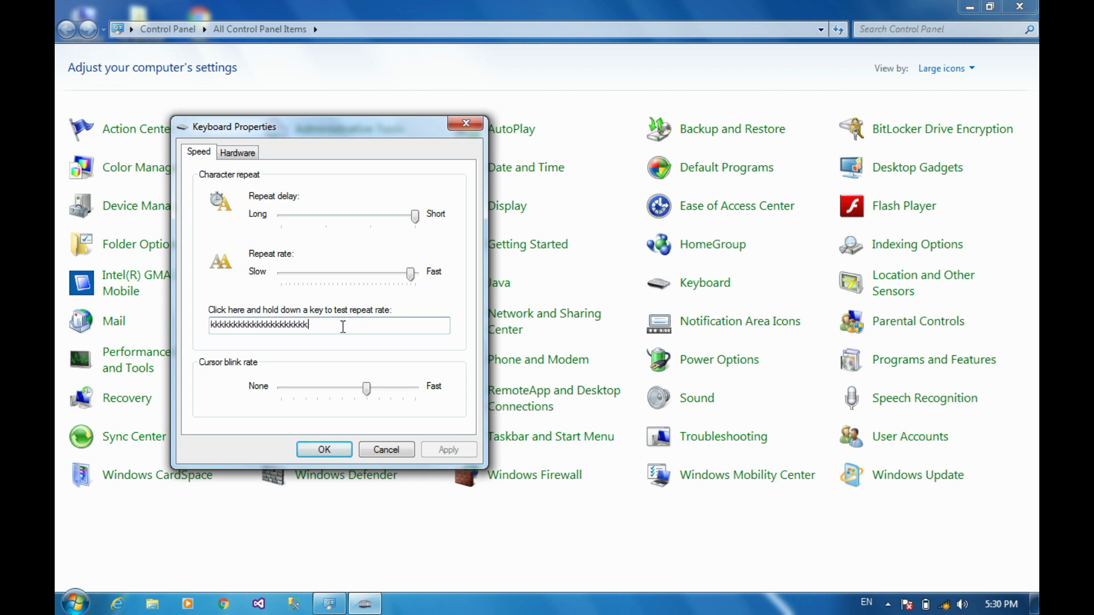
key("BackSpace")
key("BackSpace")
key("BackSpace")
key("BackSpace")
key("BackSpace")
key("BackSpace")
key("BackSpace")
key("BackSpace")
key("BackSpace")
key("BackSpace")
key("BackSpace")
key("BackSpace")
key("BackSpace")
key("BackSpace")
key("BackSpace")
key("BackSpace")
key("BackSpace")
key("BackSpace")
key("BackSpace")
key("BackSpace")
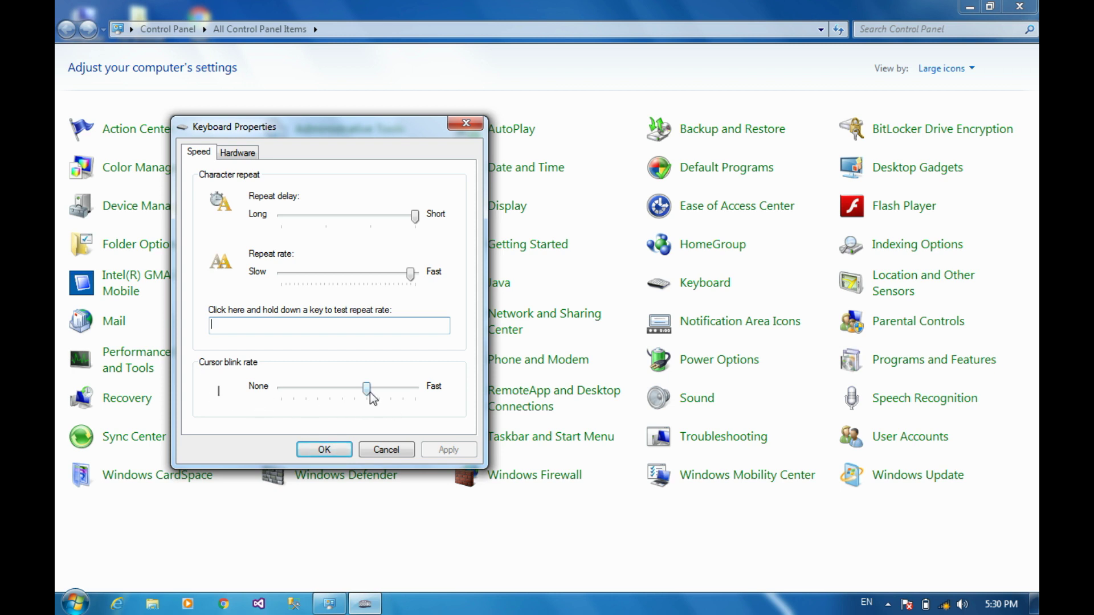
Try the cursor blink rate at Fast and at None, and set it back to a medium rate
left_click_drag(367, 389, 428, 393)
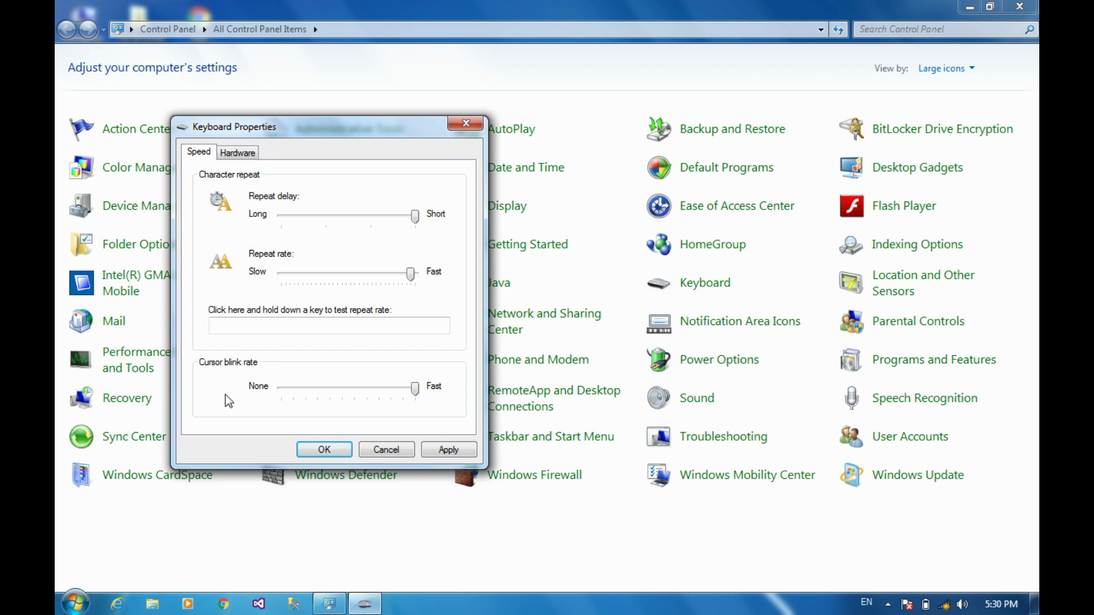
left_click_drag(412, 391, 279, 391)
left_click_drag(288, 388, 356, 390)
View the hardware information for the Standard PS/2 Keyboard and the HID Keyboard Device
left_click(247, 156)
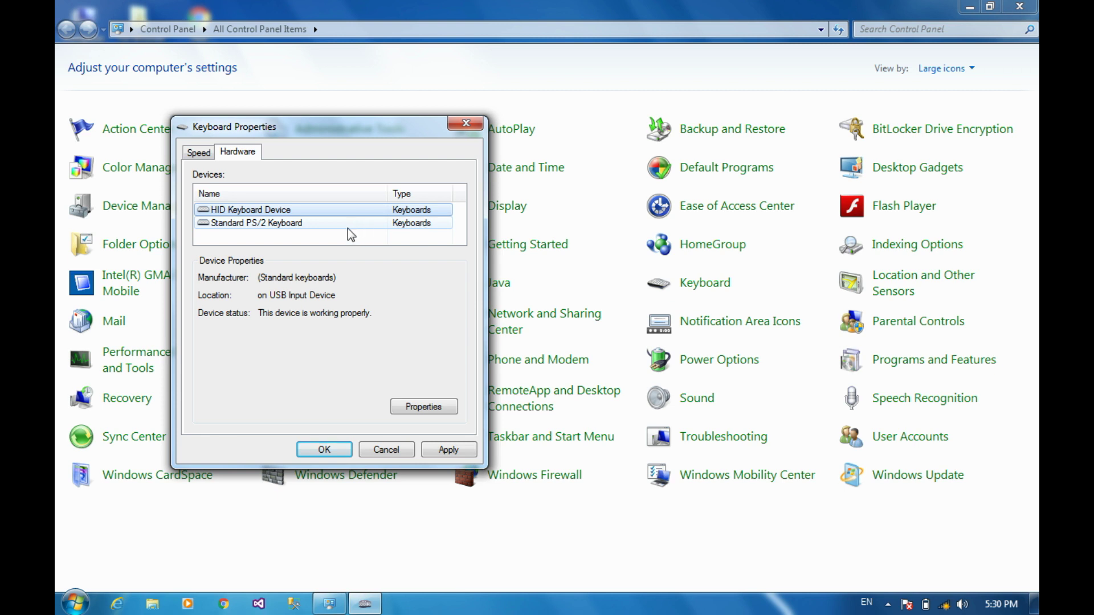
left_click(331, 223)
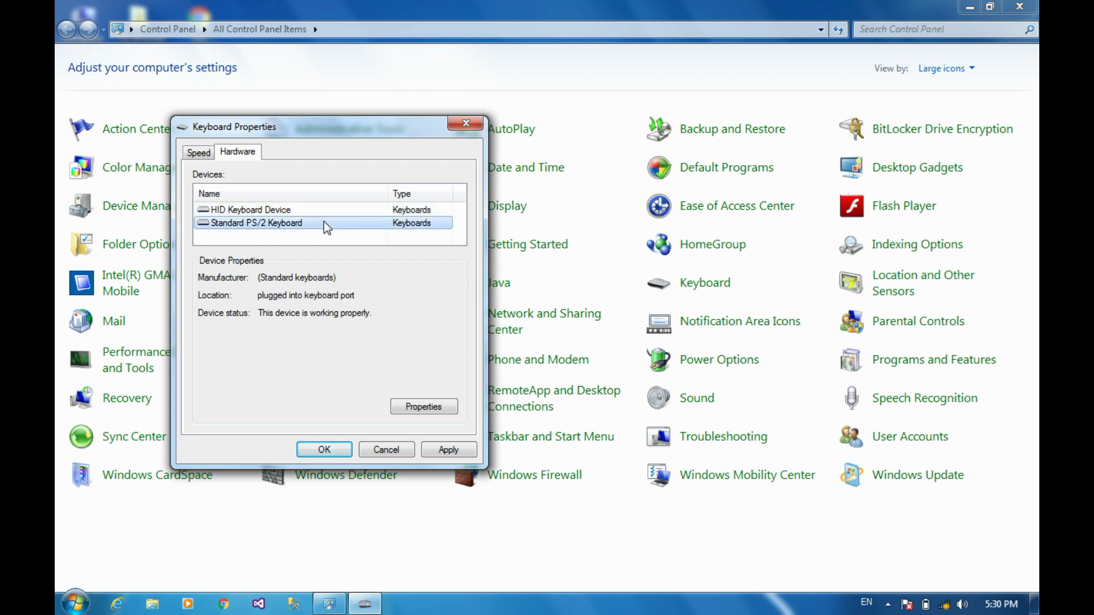
left_click(291, 211)
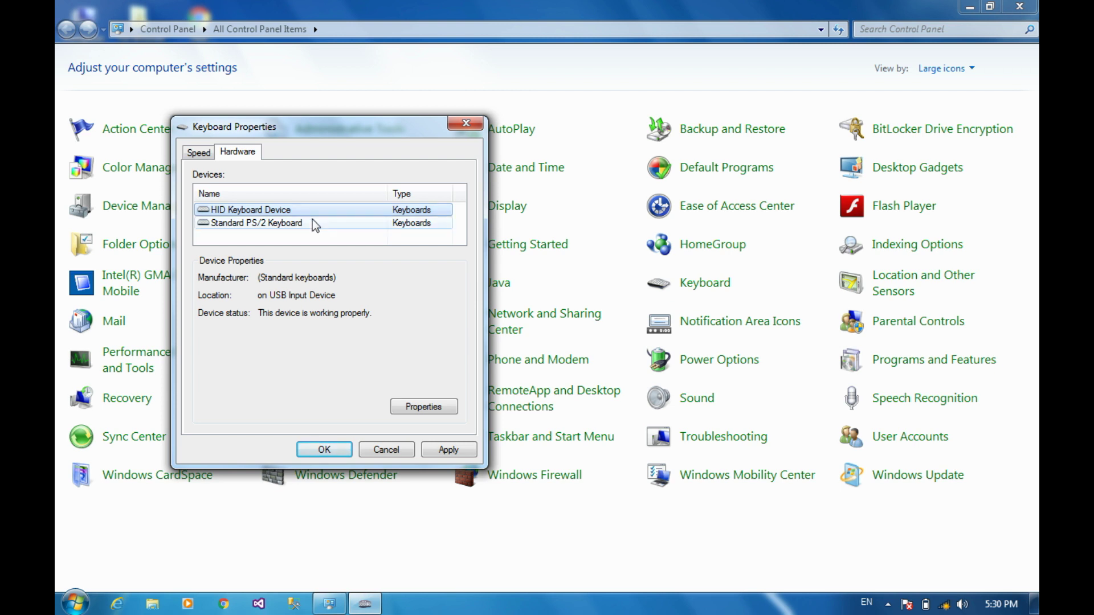
Examine the HID Keyboard Device's driver information and its Compatible Ids, Device class and Manufacturer details, and close its properties
left_click(406, 406)
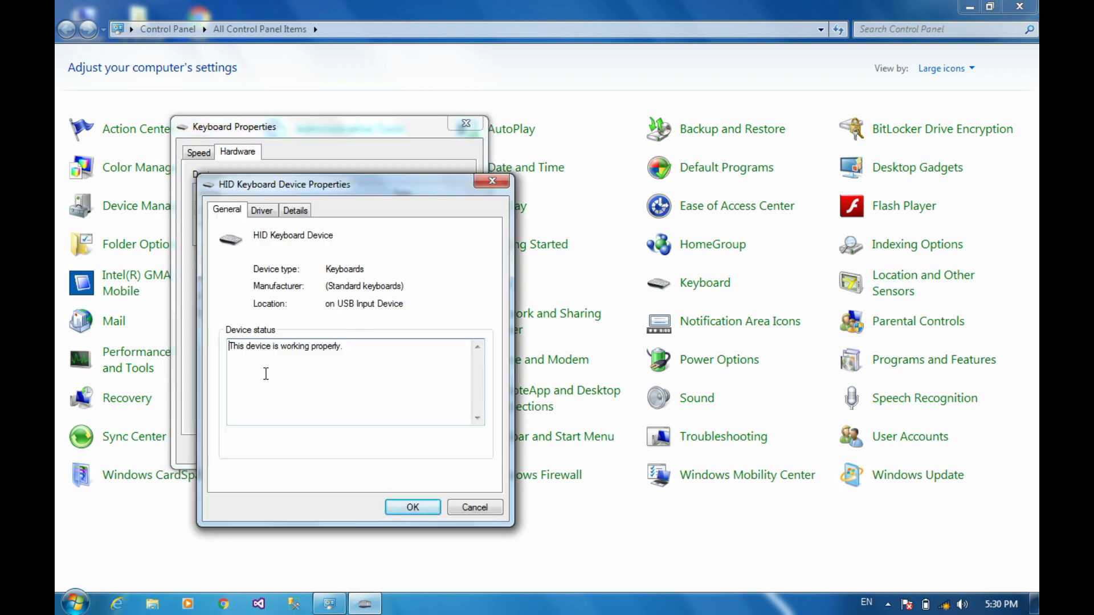
left_click(263, 210)
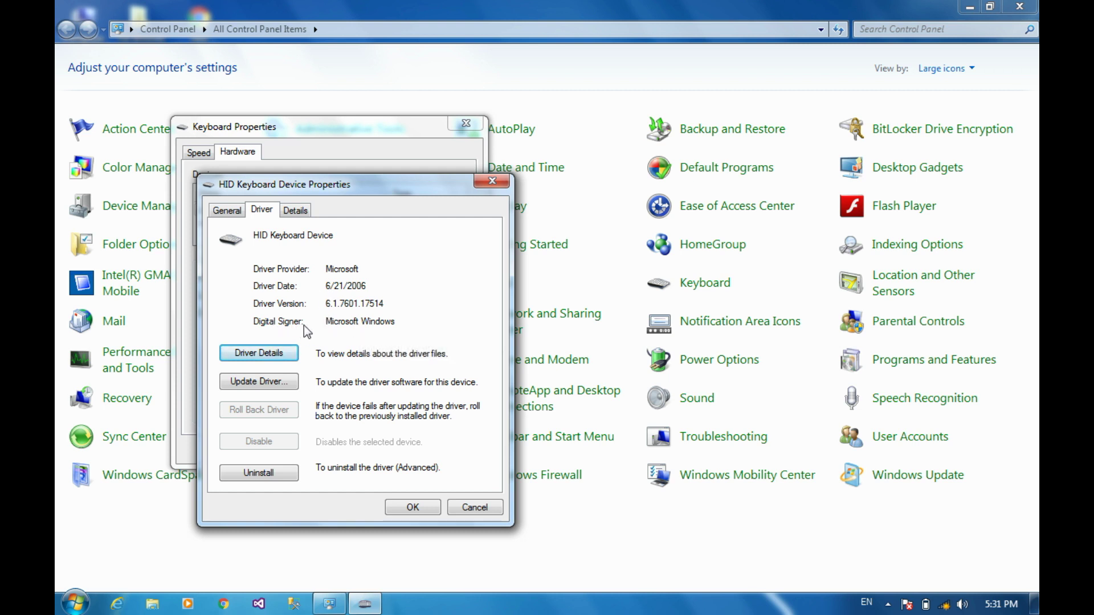
left_click(293, 210)
left_click(354, 285)
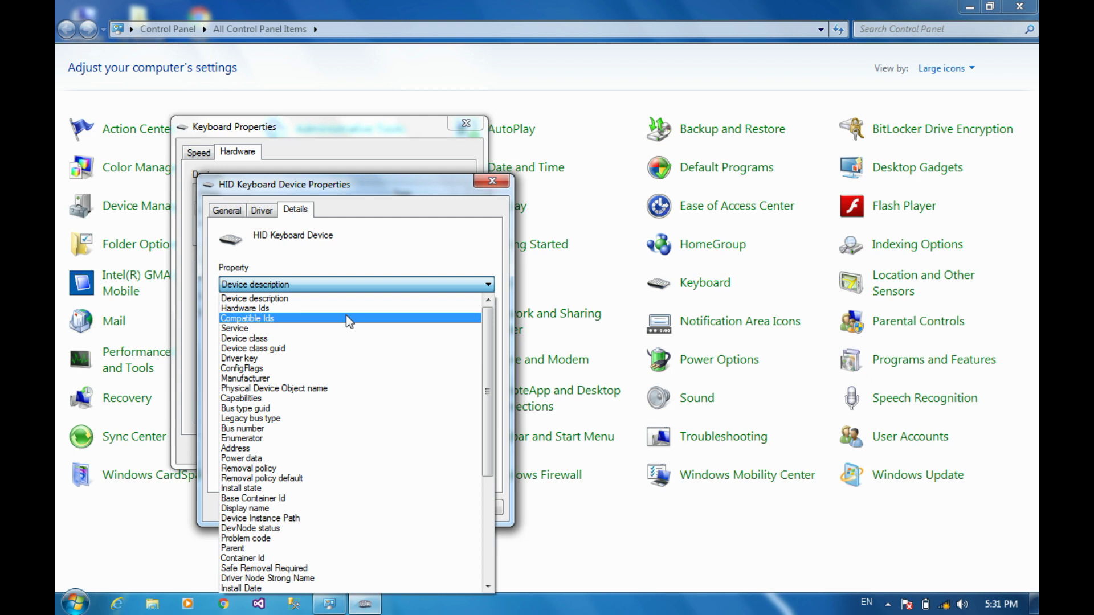
left_click(350, 320)
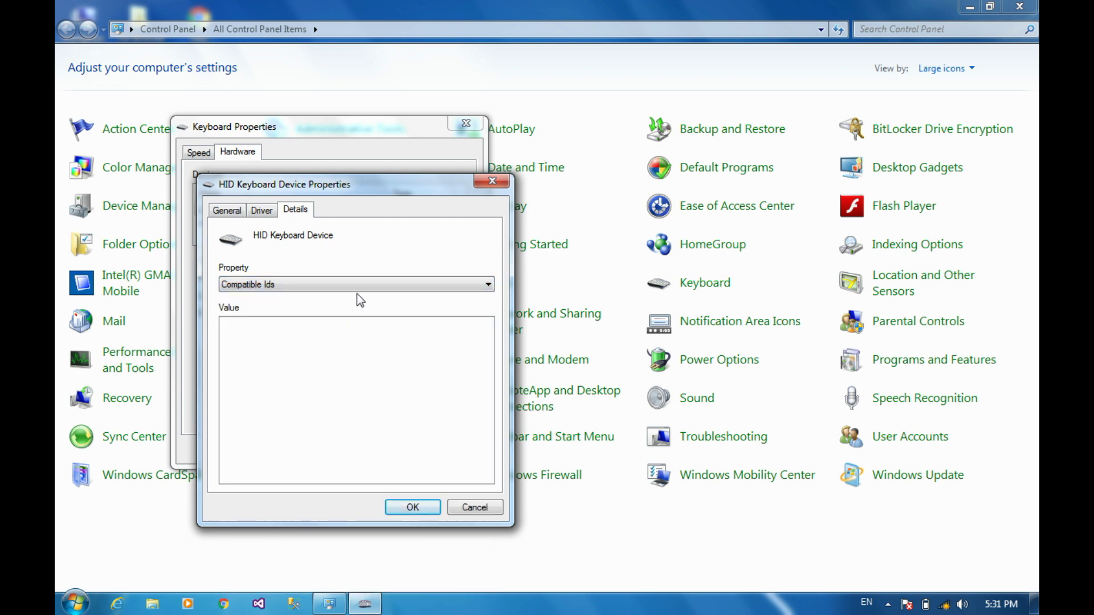
left_click(327, 288)
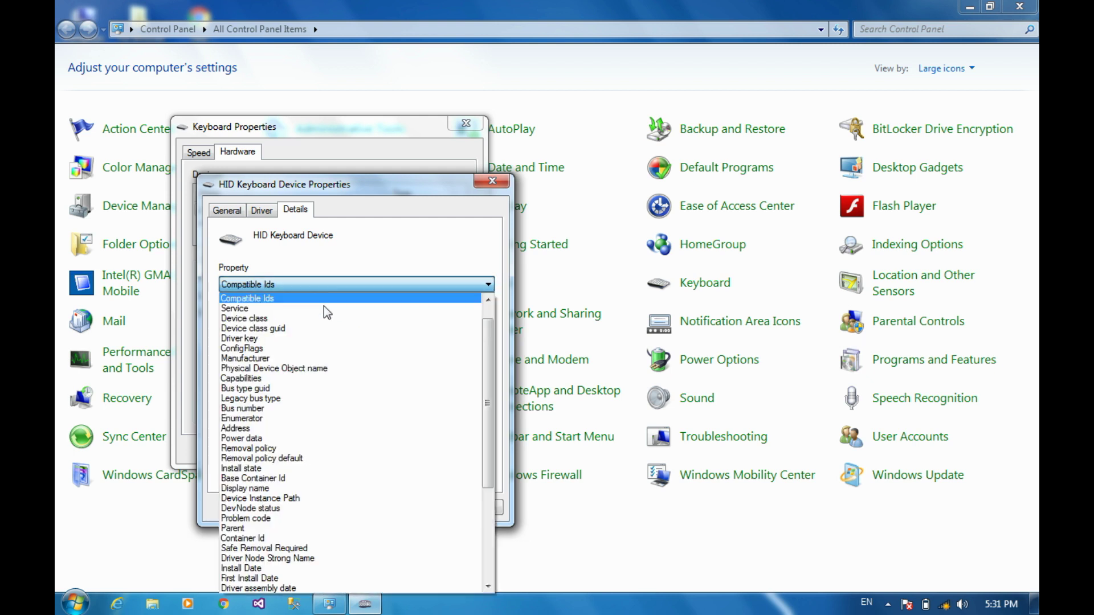
left_click(324, 318)
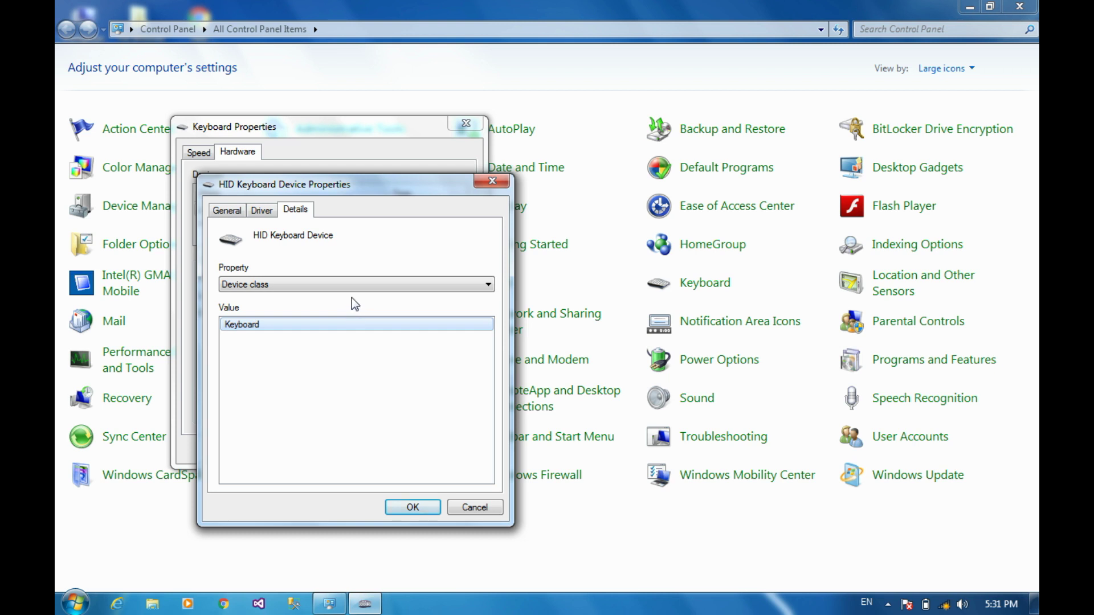
left_click(365, 283)
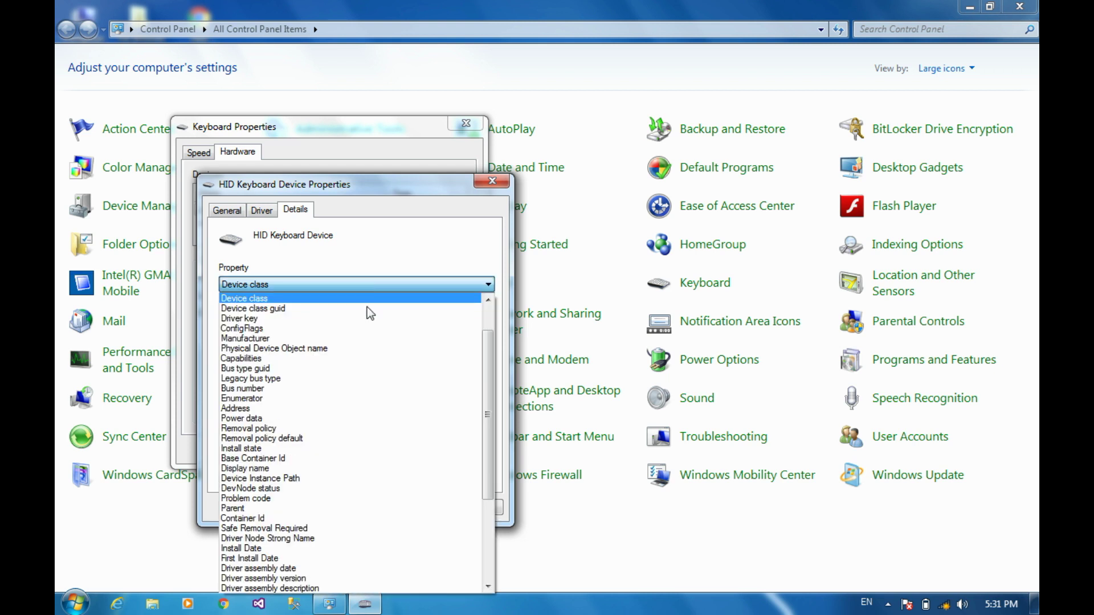
left_click(361, 338)
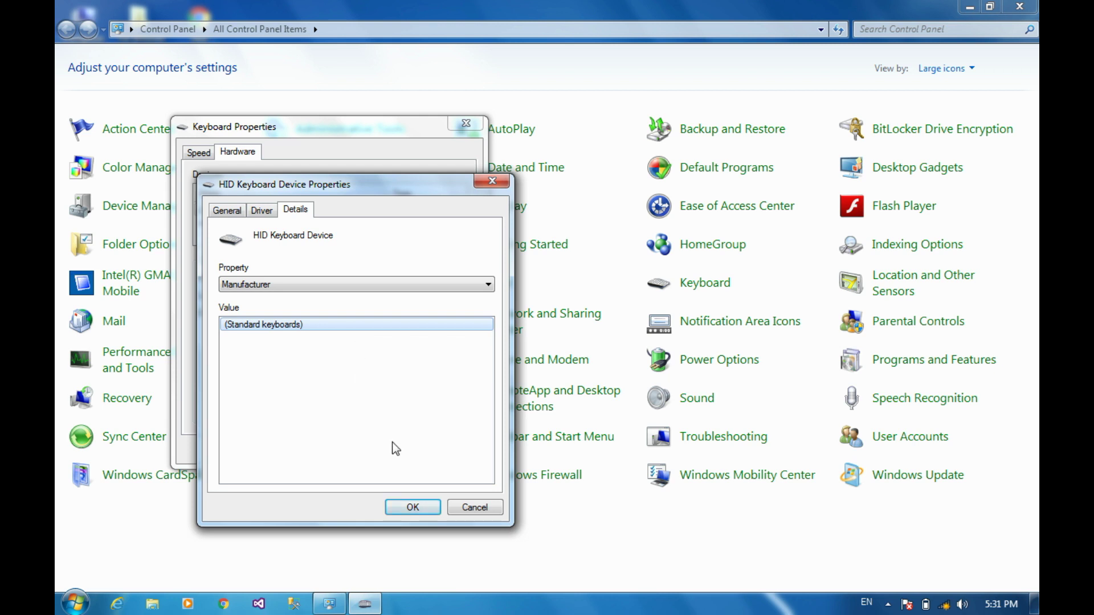
left_click(461, 515)
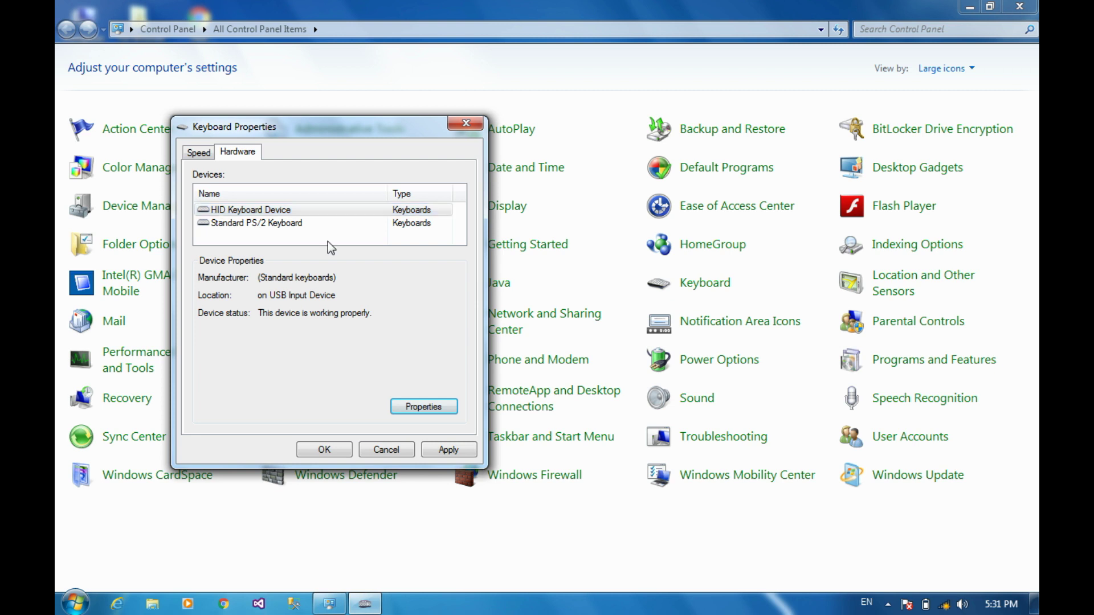
View the driver information of the Standard PS/2 Keyboard and close its properties
left_click(330, 225)
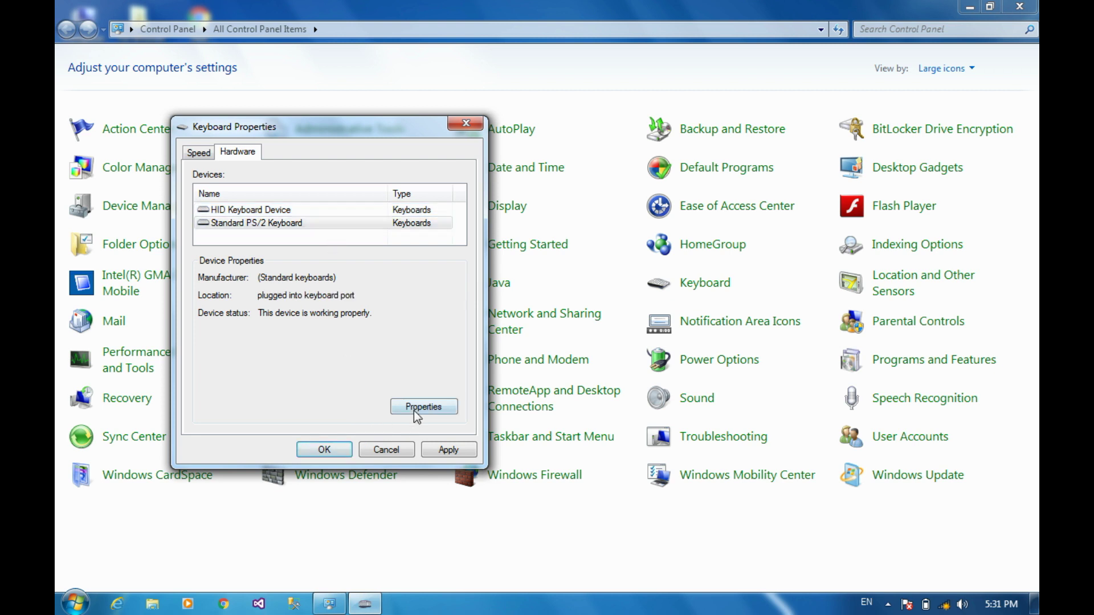
left_click(415, 408)
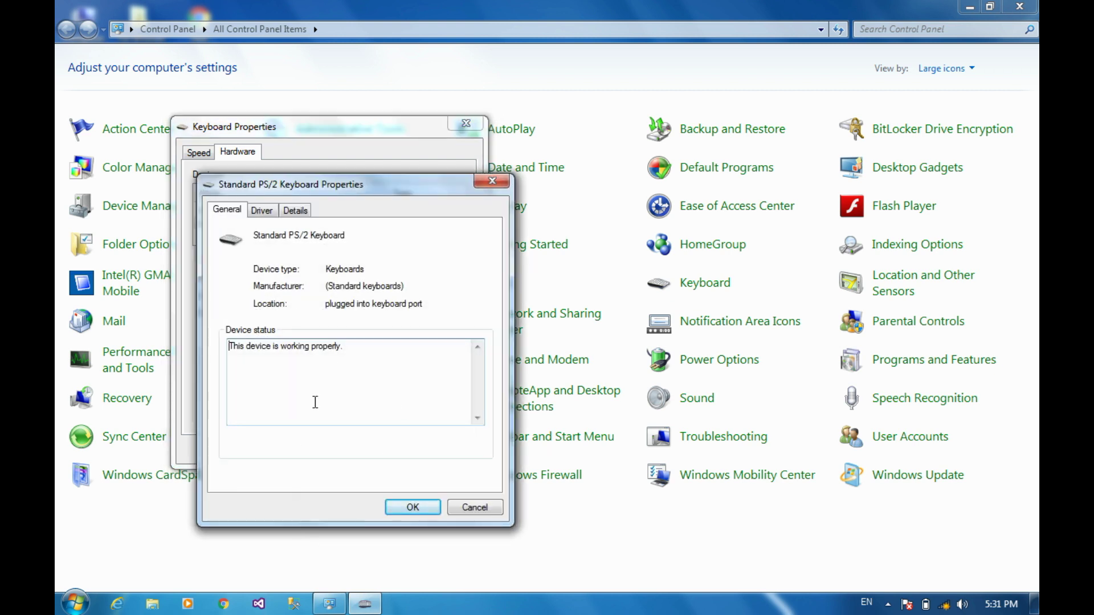
left_click(270, 212)
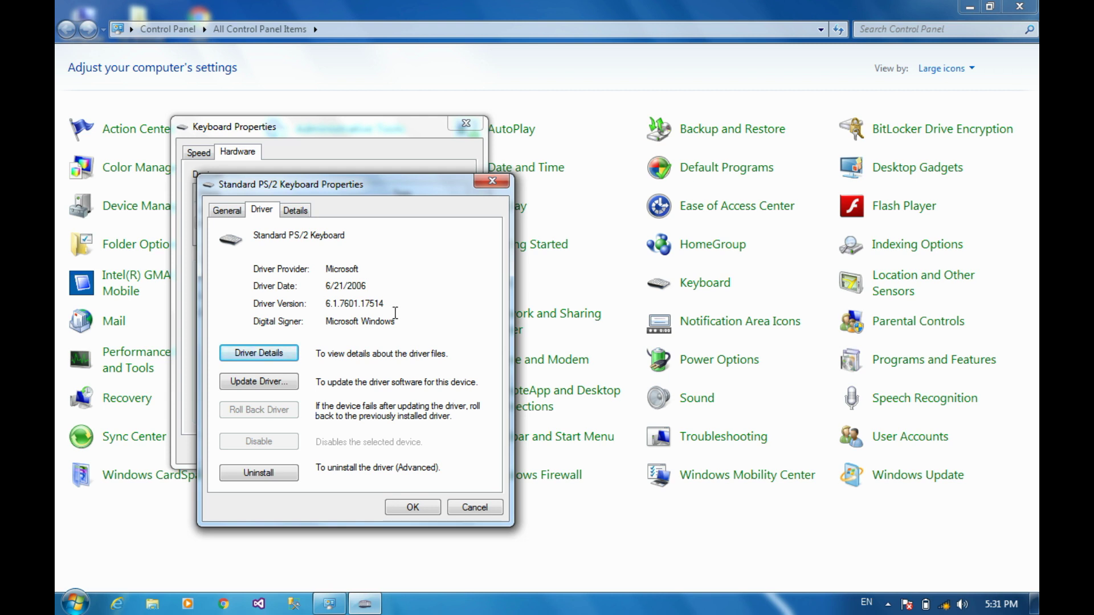
left_click(493, 183)
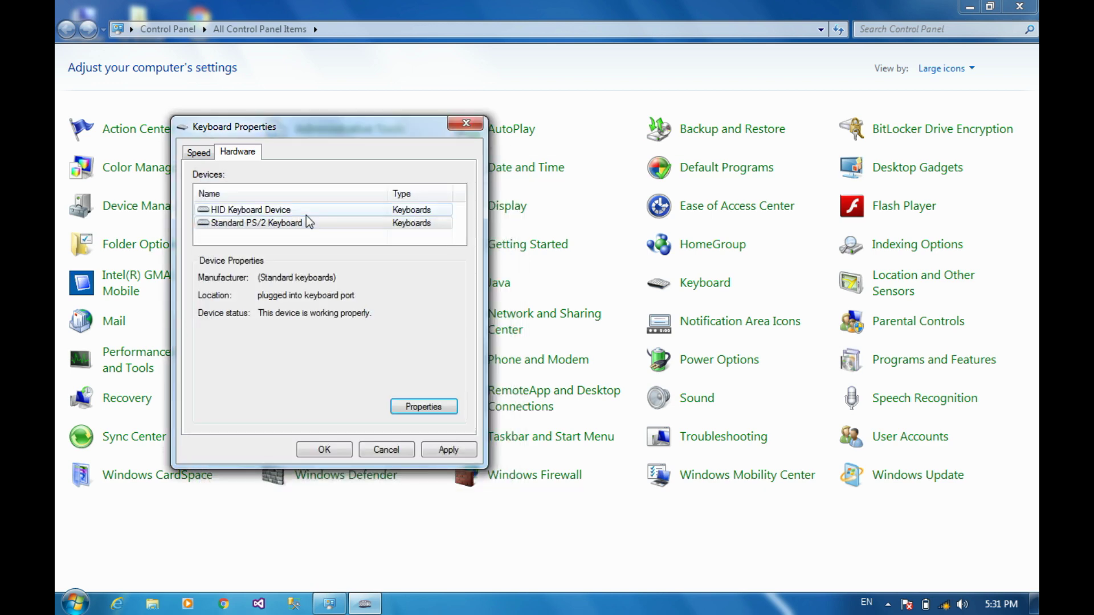
Look up the Device class guid in the Standard PS/2 Keyboard's details and close its properties
left_click(424, 406)
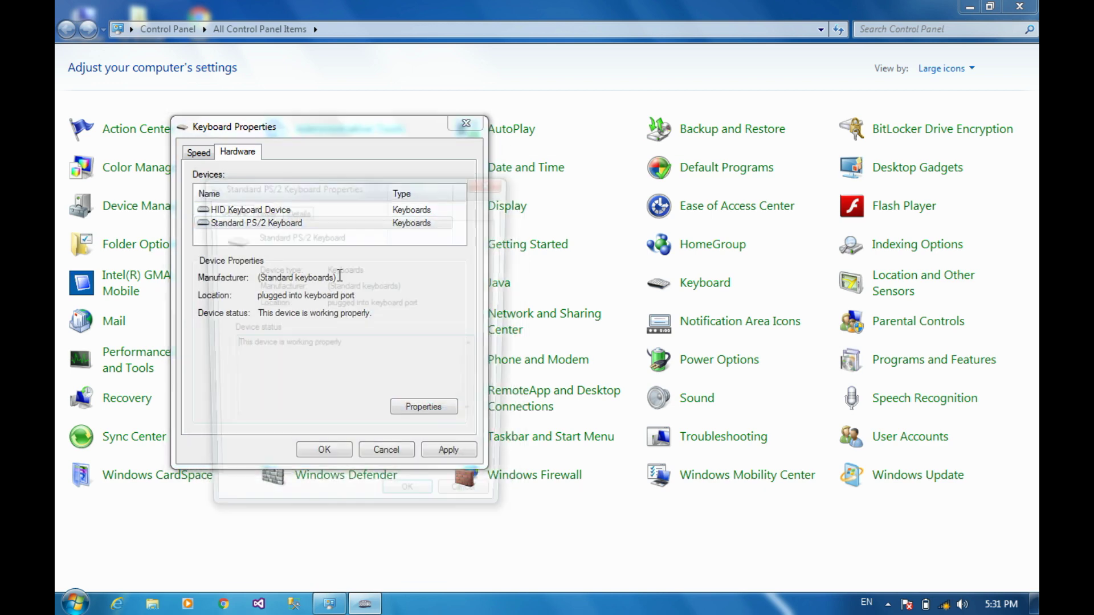
left_click(299, 210)
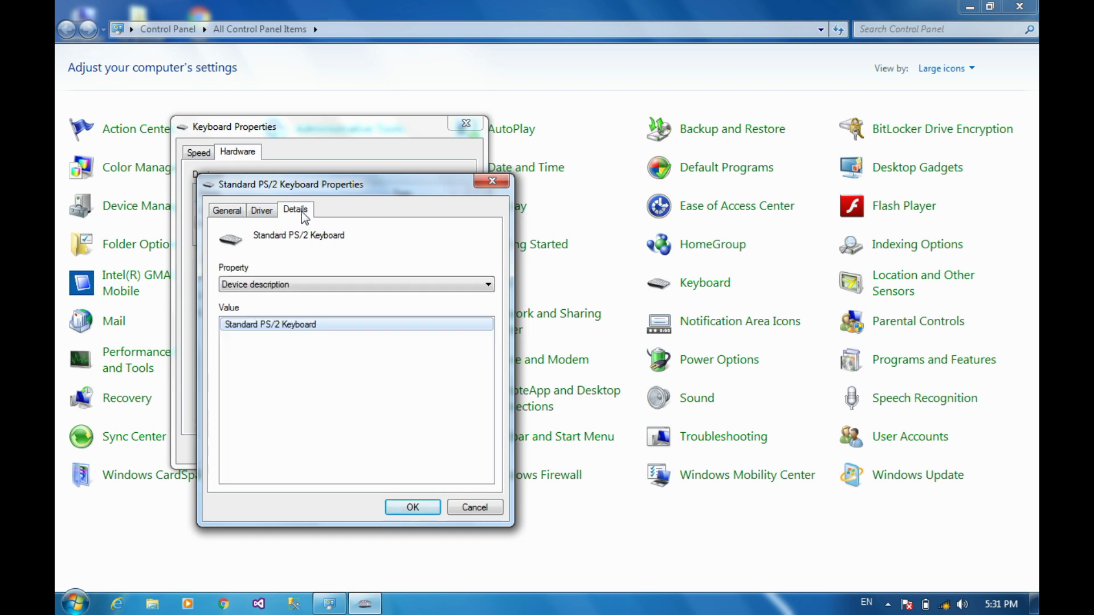
left_click(340, 288)
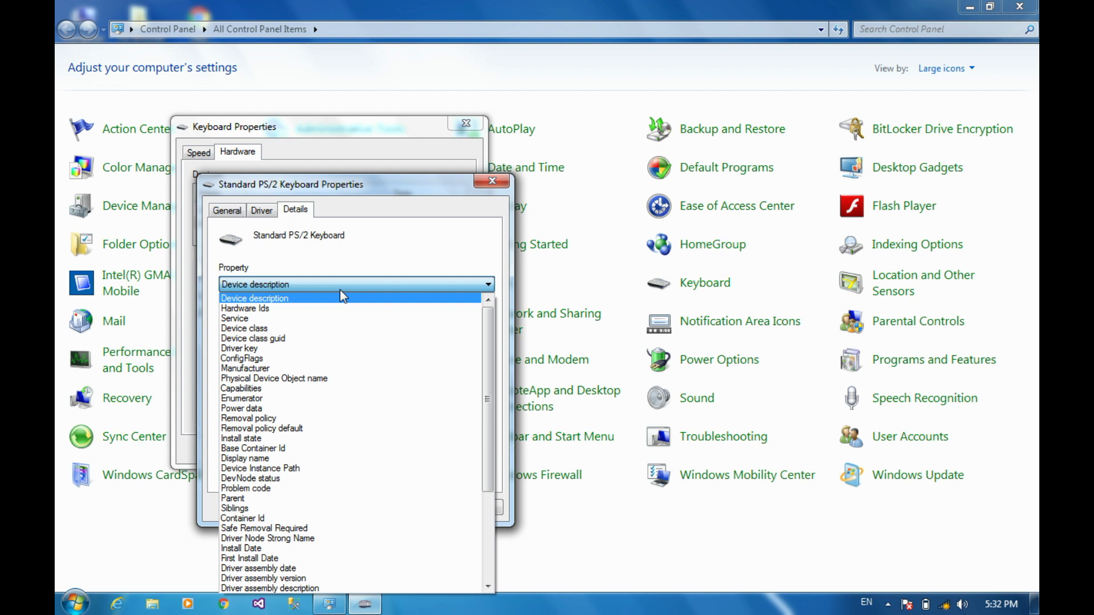
left_click(339, 338)
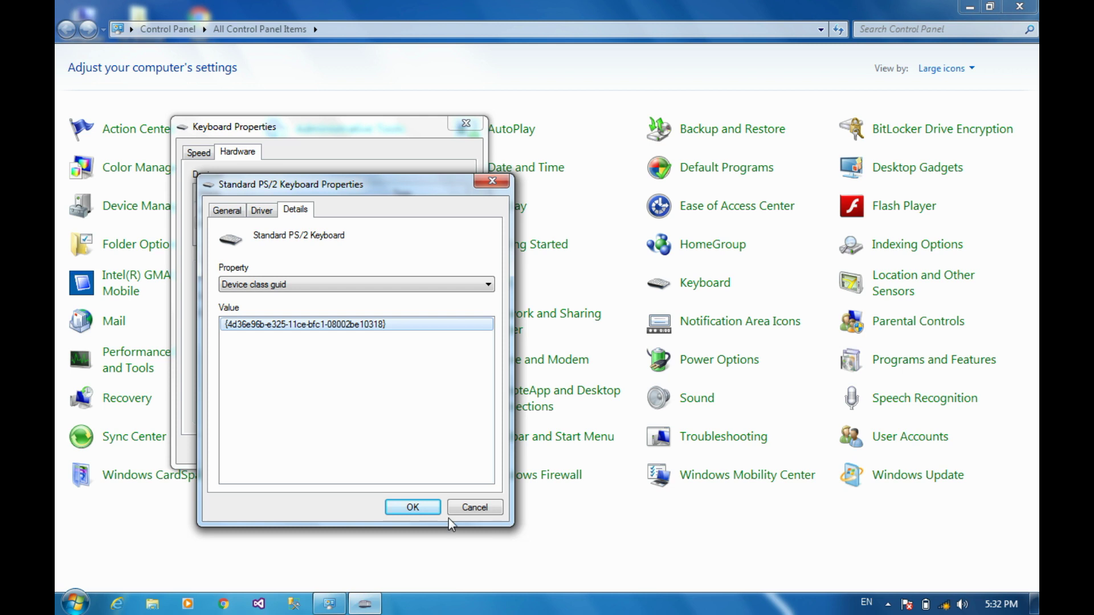
left_click(467, 510)
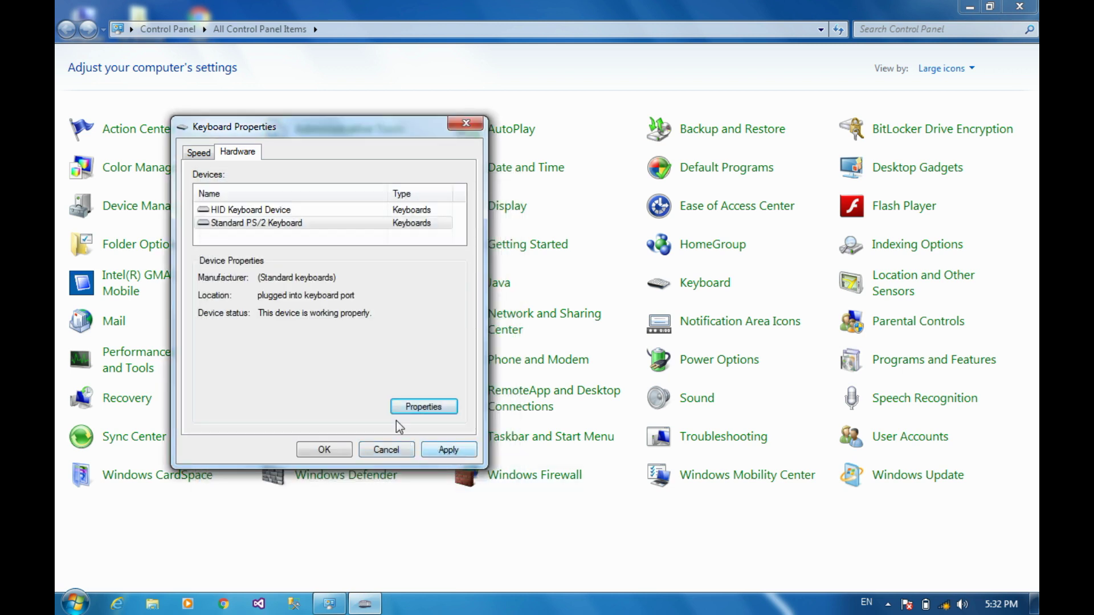
Return to the keyboard speed settings, apply and accept them, and open the Mouse settings
left_click(200, 152)
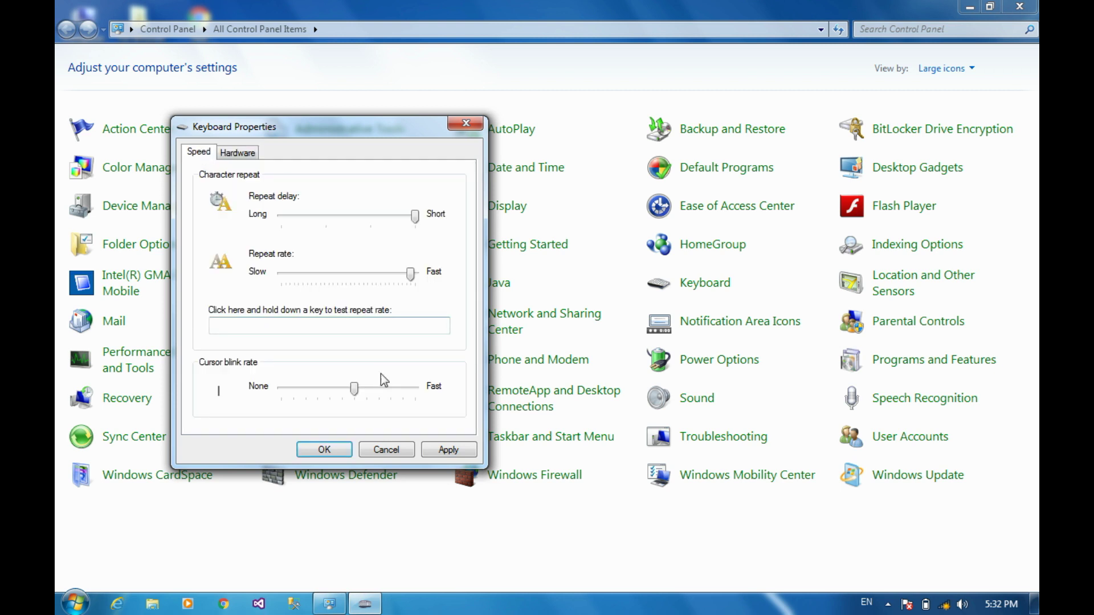
left_click(444, 449)
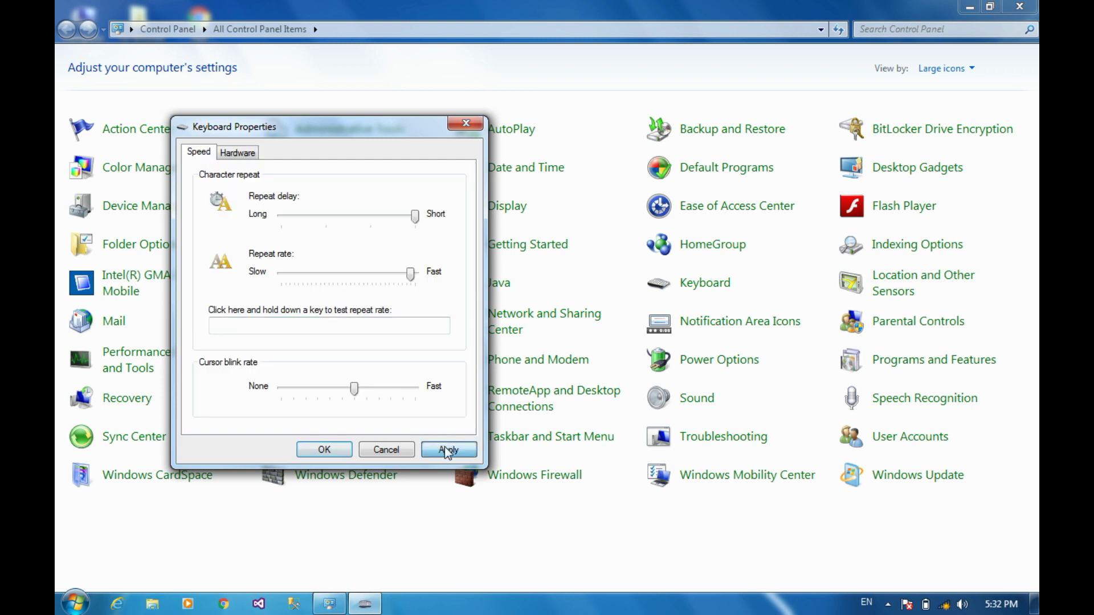
left_click(315, 451)
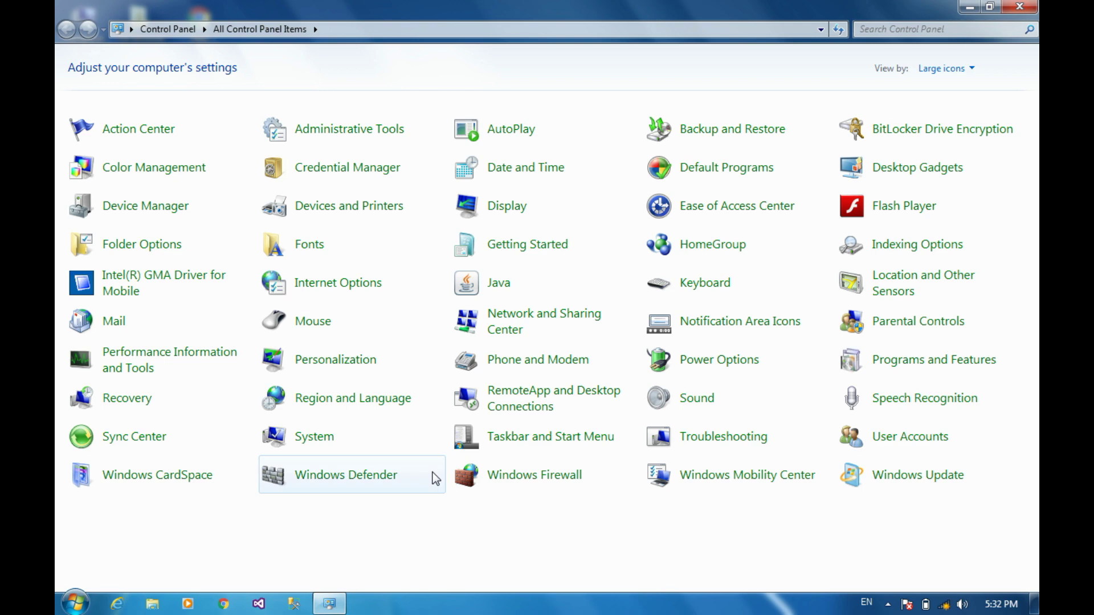
left_click(301, 334)
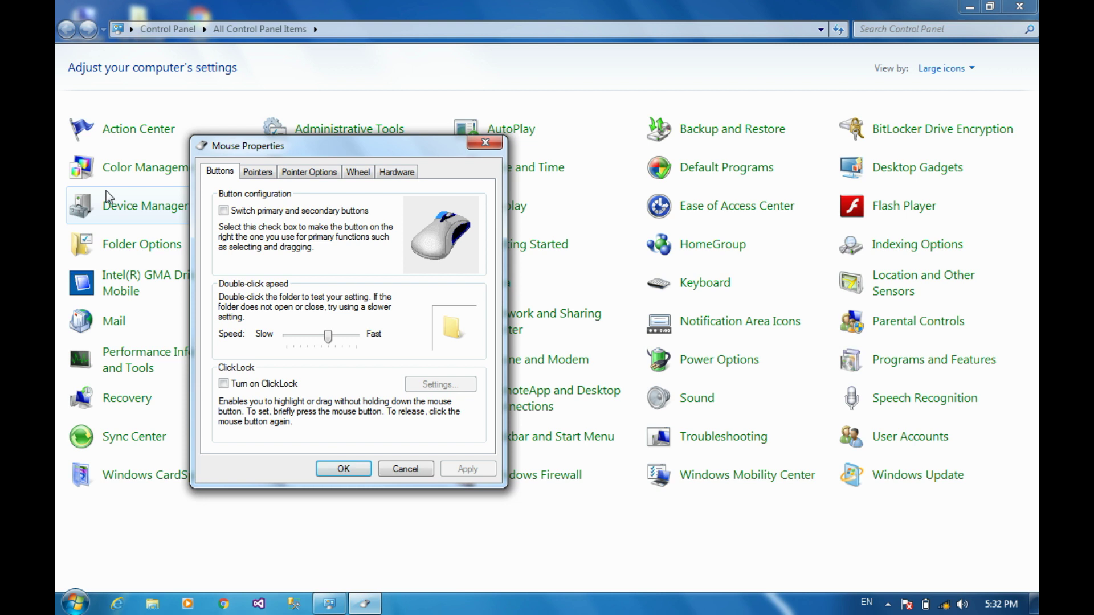
Try switching the primary and secondary mouse buttons, and restore the standard button configuration, applying both changes
left_click(223, 210)
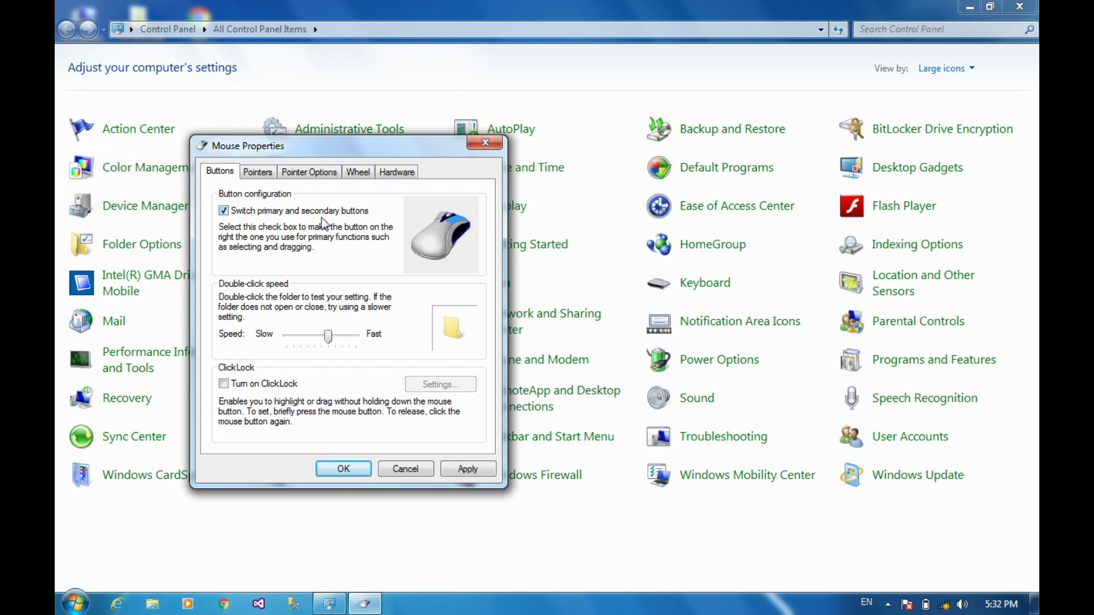
left_click(474, 469)
left_click(245, 212)
left_click(245, 212)
left_click(246, 212)
left_click(470, 467)
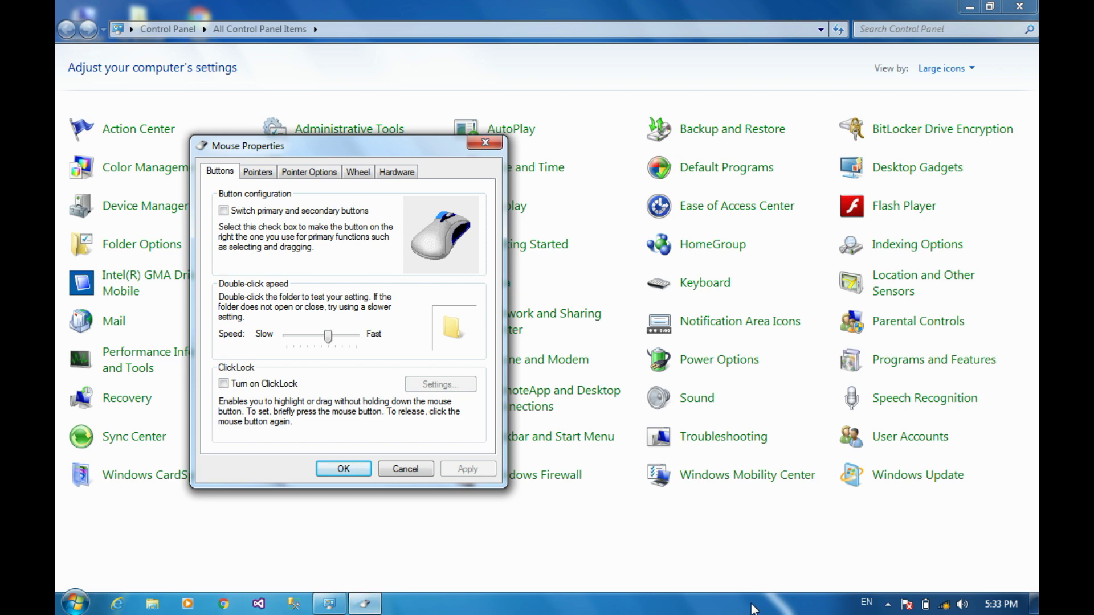
Show the desktop and test the current double-click speed by opening and closing the wamperror text file
left_click(1034, 604)
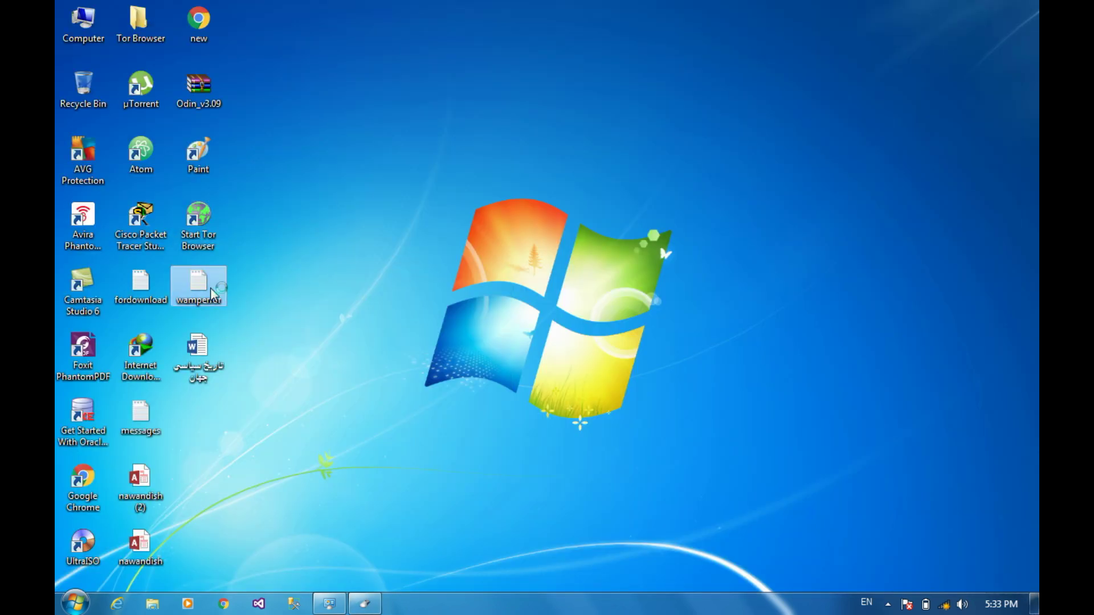
double_click(210, 287)
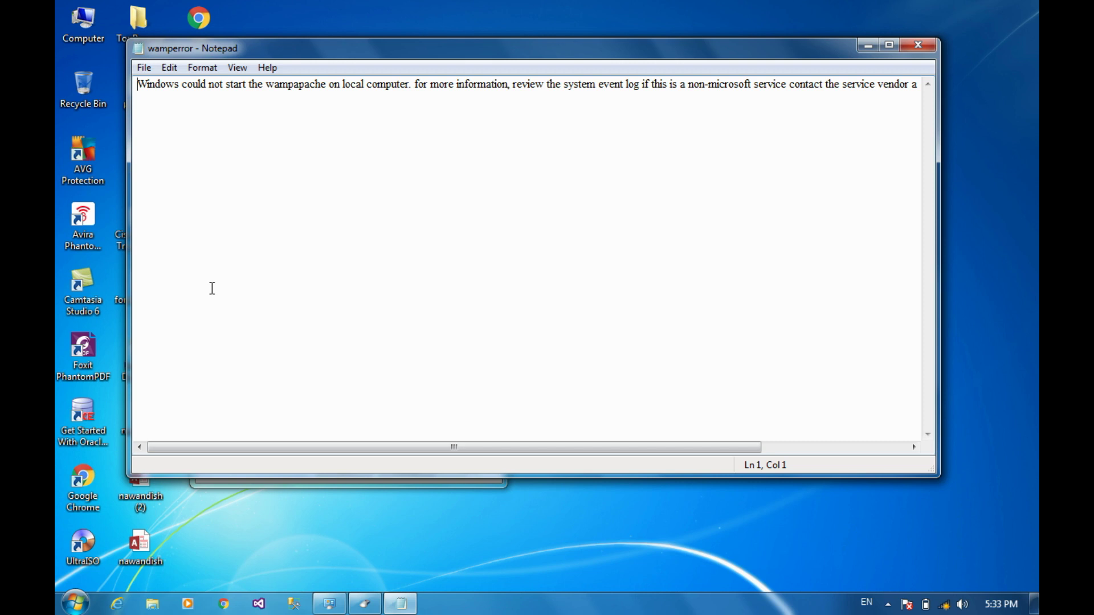
left_click(918, 45)
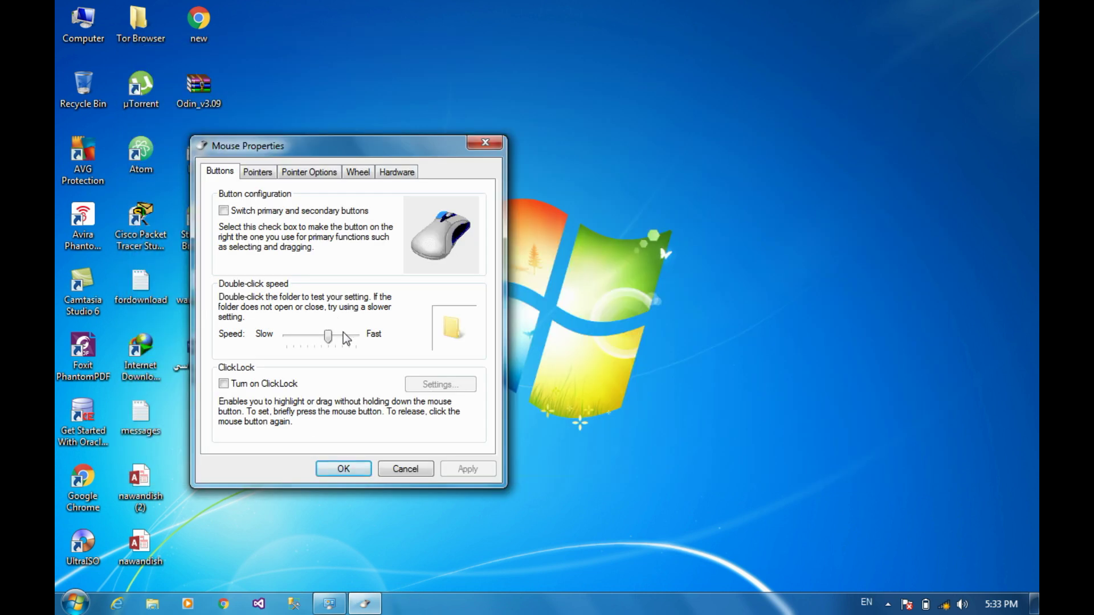
Apply the slowest double-click speed, and test it by opening and closing wamperror after moving Mouse Properties clear of the desktop icons
left_click_drag(328, 337, 266, 344)
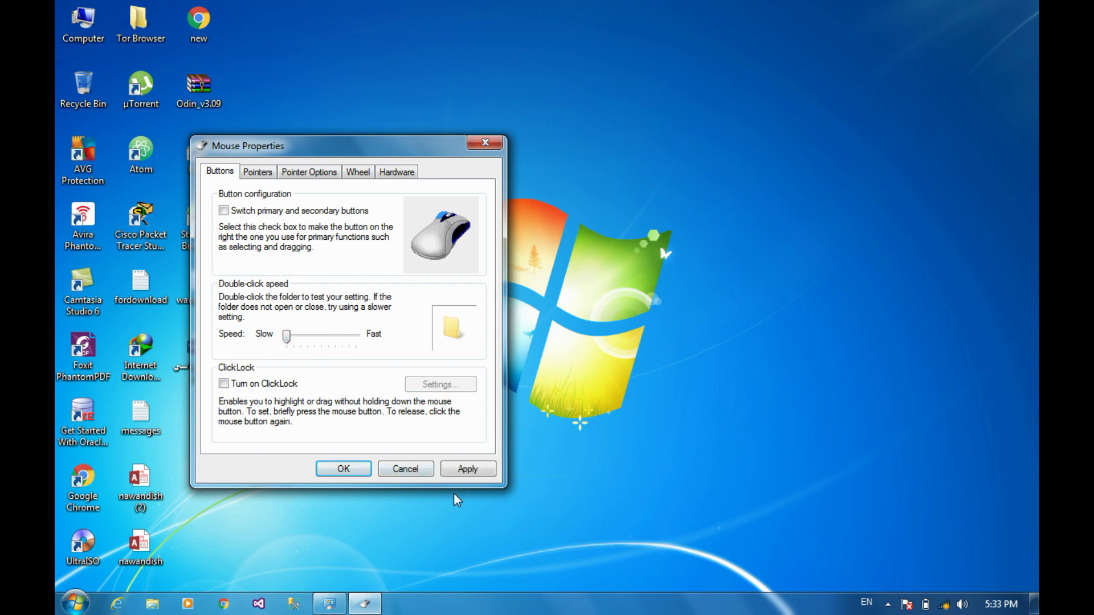
left_click(466, 475)
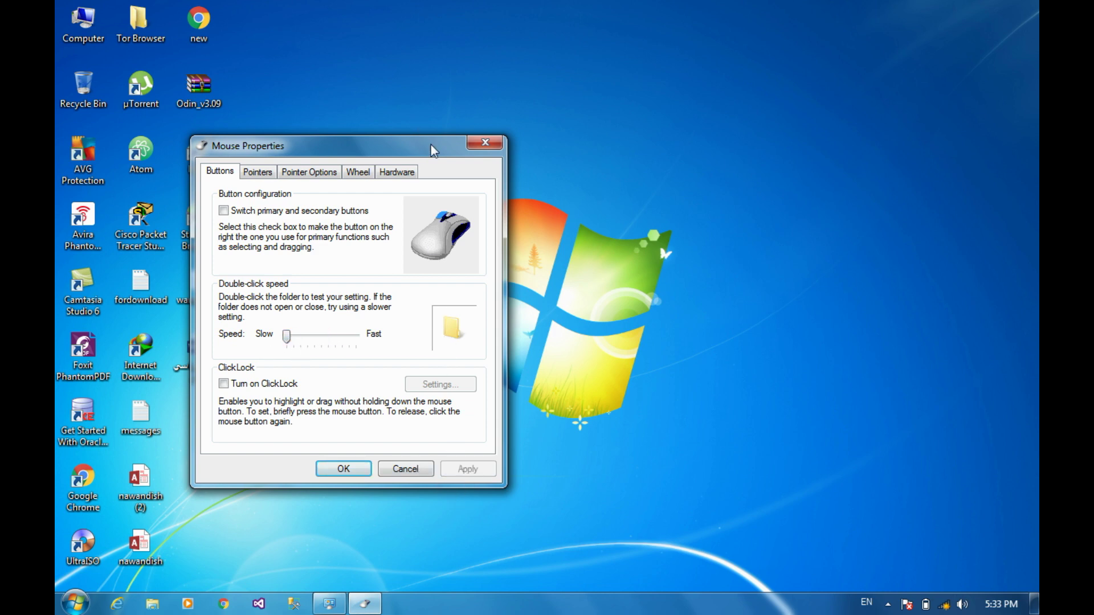
left_click_drag(429, 142, 728, 162)
double_click(185, 294)
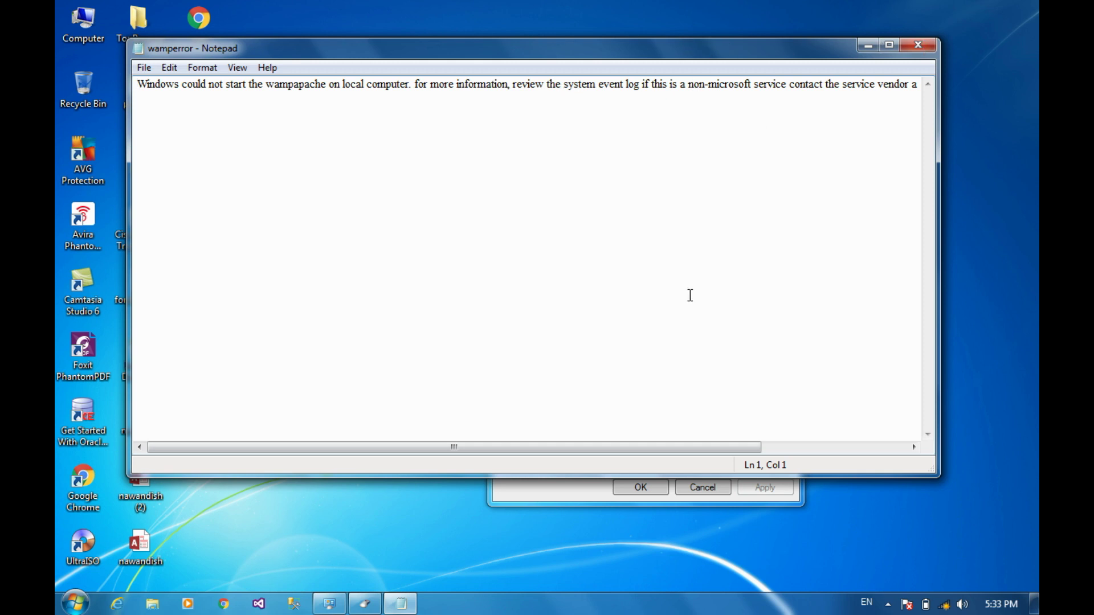
key("alt+F4")
Apply the fastest double-click speed and test it by opening and closing the wamperror file
left_click_drag(586, 355, 693, 362)
left_click(762, 488)
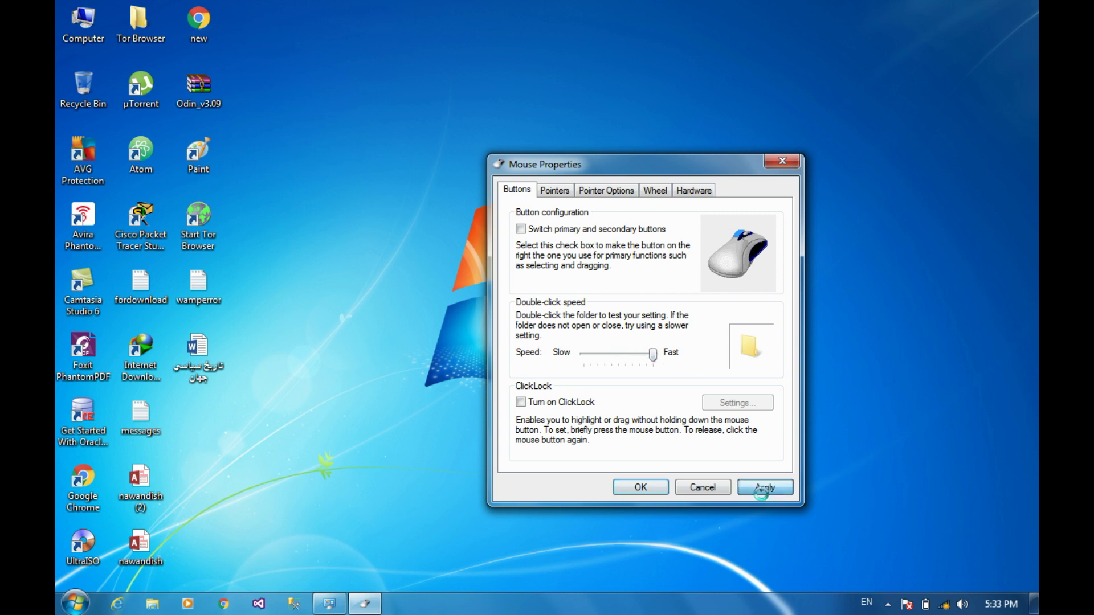
double_click(207, 299)
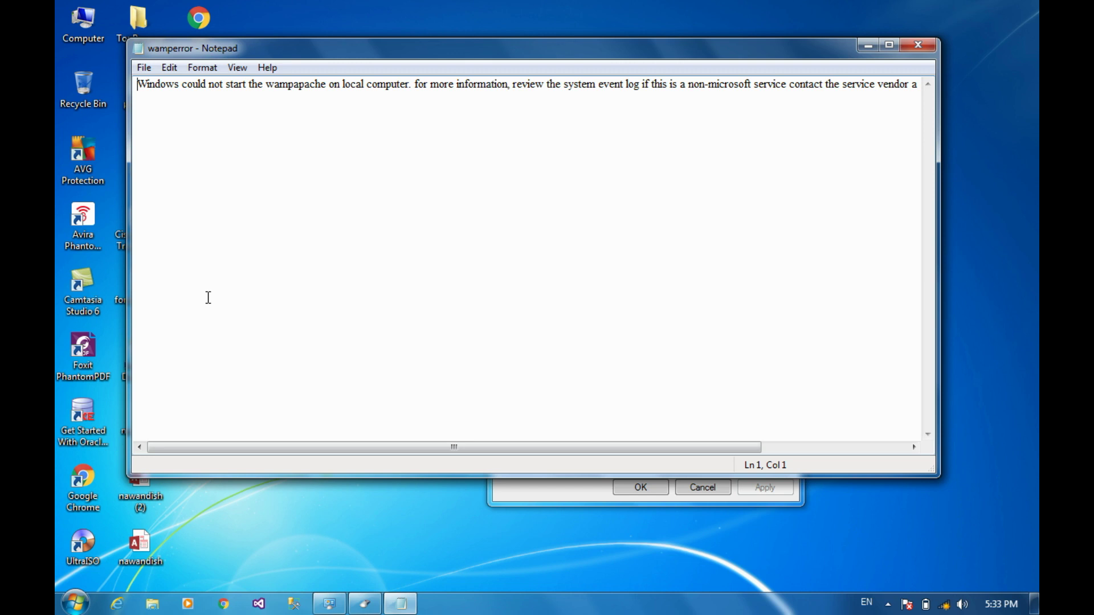
left_click(926, 49)
Test the fastest double-click speed again on wamperror, with a slow pair of clicks and a quick pair, and close the file
left_click(222, 297)
left_click(219, 296)
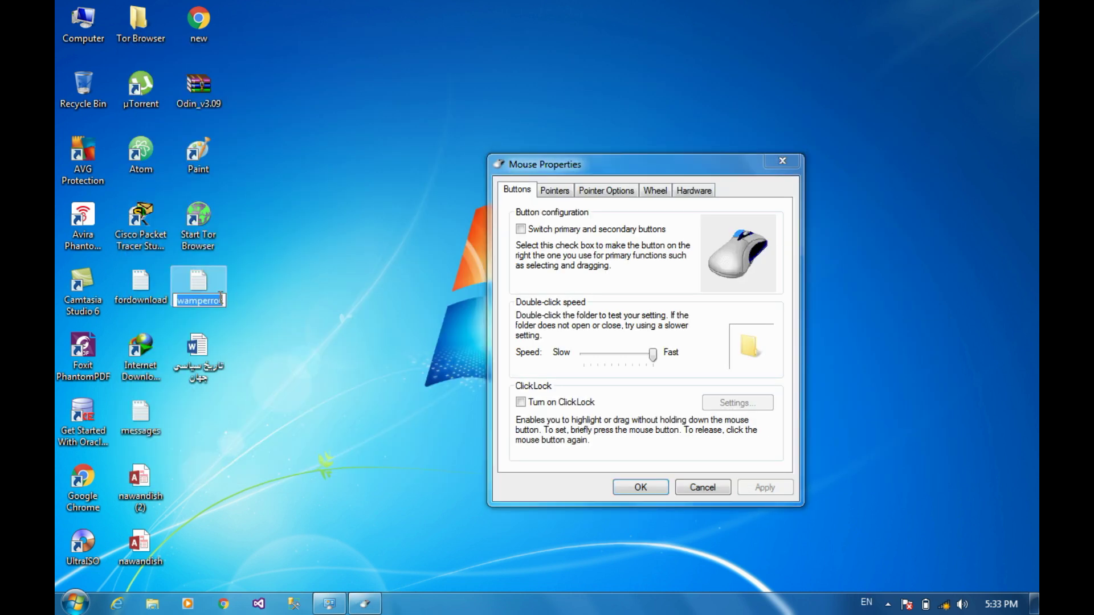
double_click(211, 285)
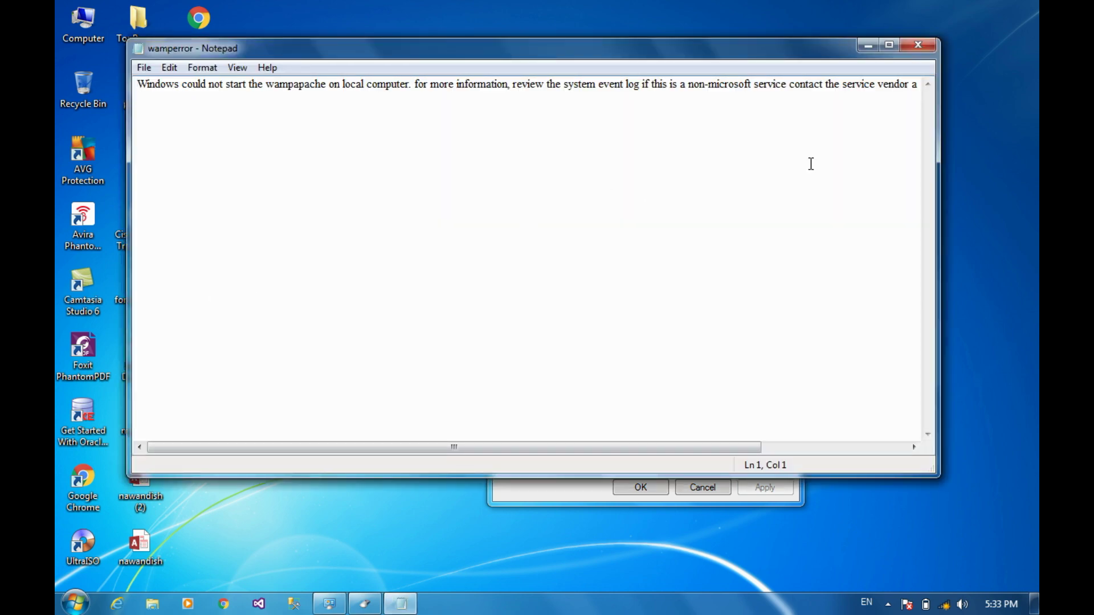
left_click(918, 45)
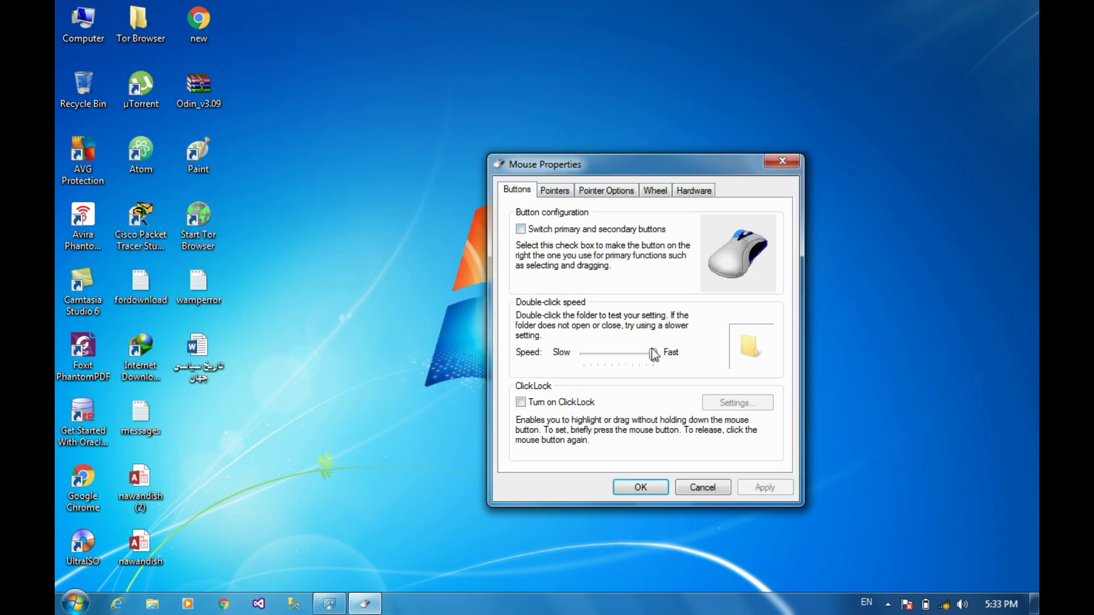
Apply the slowest double-click speed again and test it by opening and closing the wamperror file twice
left_click_drag(652, 355, 551, 356)
left_click(764, 488)
double_click(198, 283)
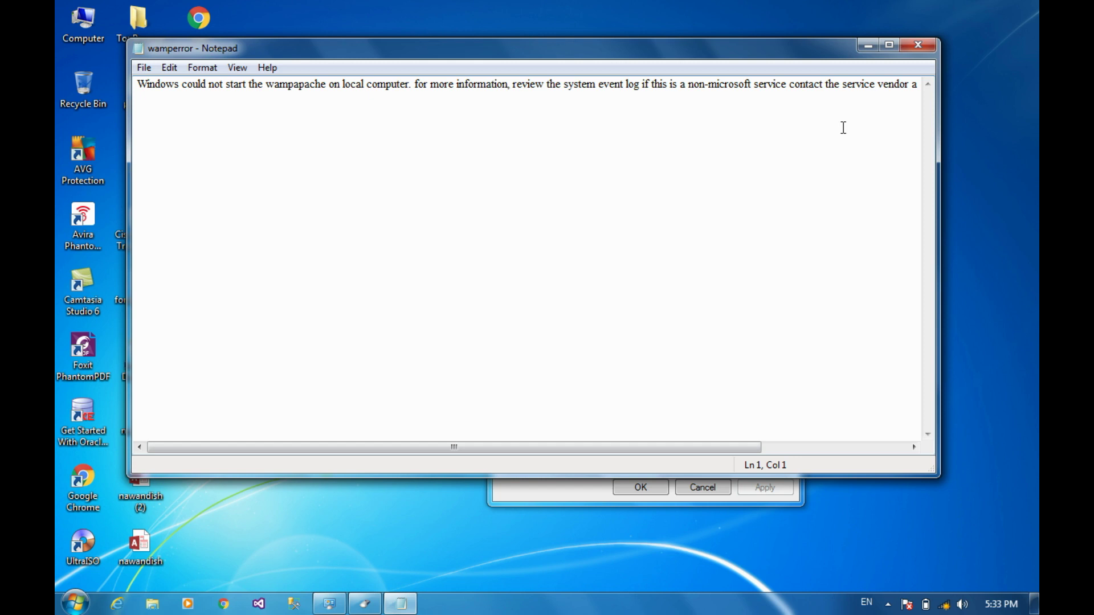
left_click(929, 51)
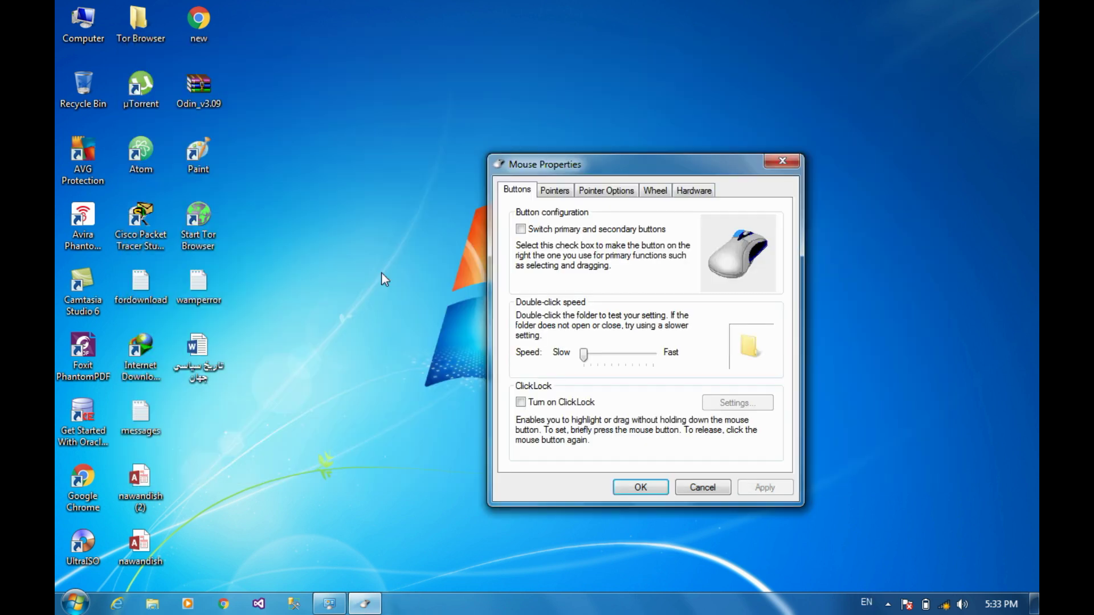
left_click(201, 300)
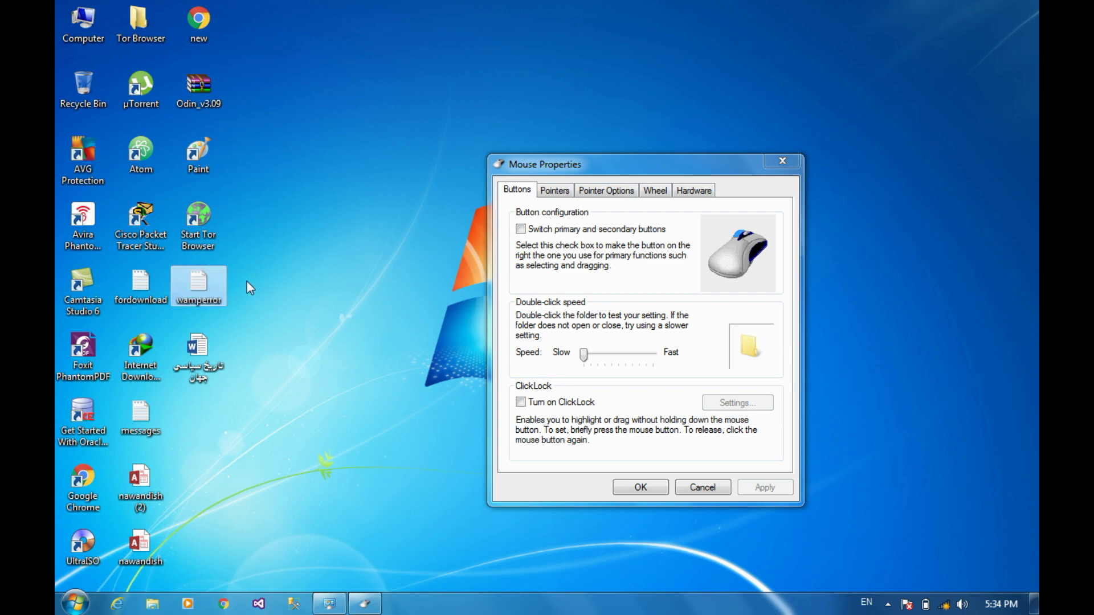
double_click(201, 286)
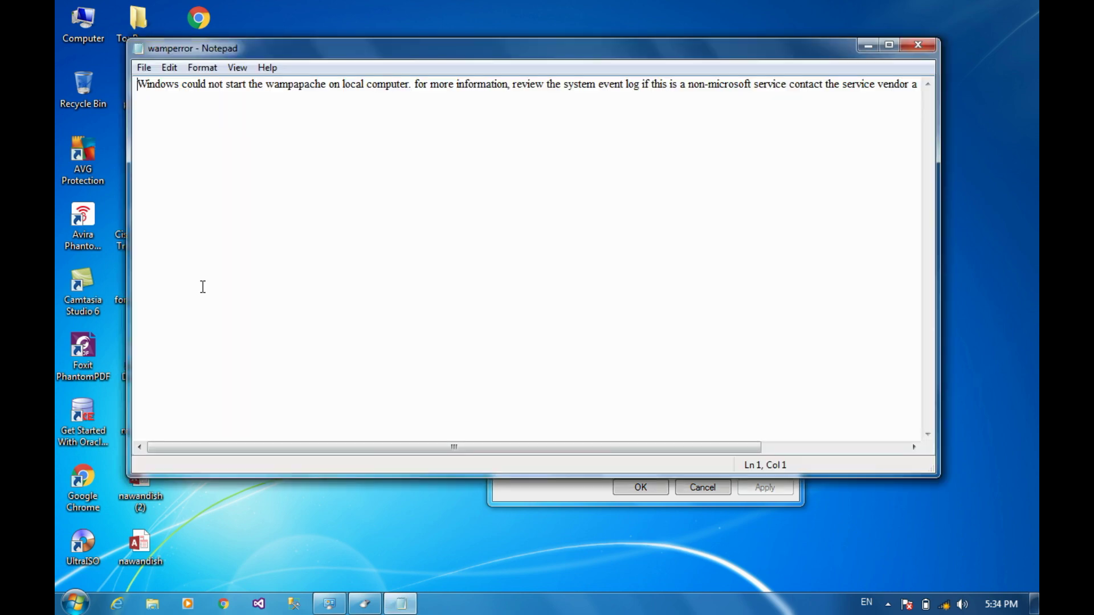
left_click(914, 44)
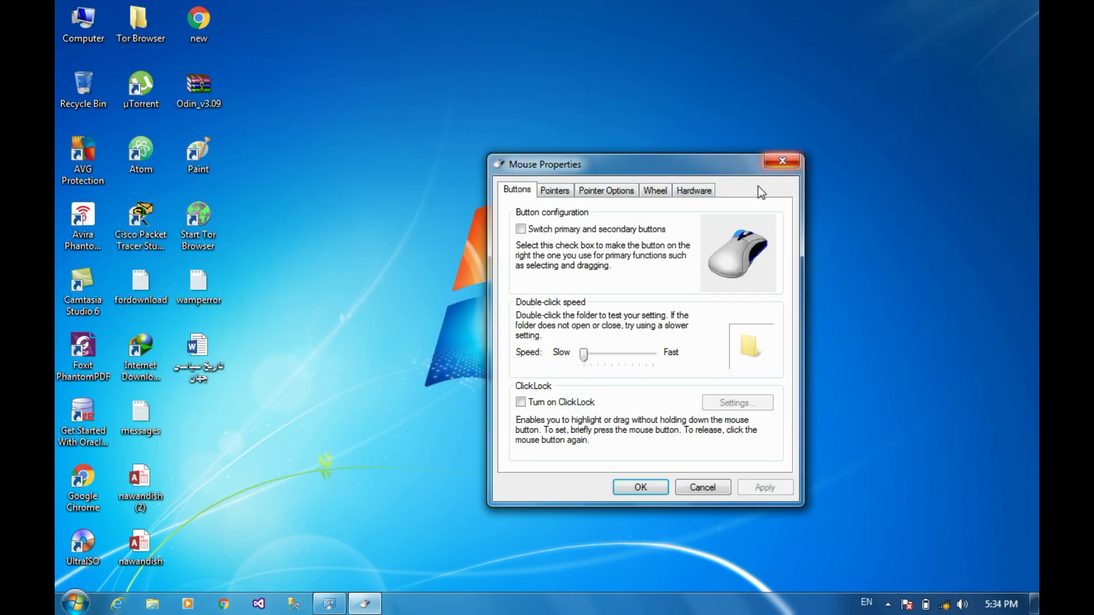
Set the double-click speed slightly below the fastest setting, apply it, and reposition Mouse Properties on the desktop
left_click_drag(583, 354, 636, 359)
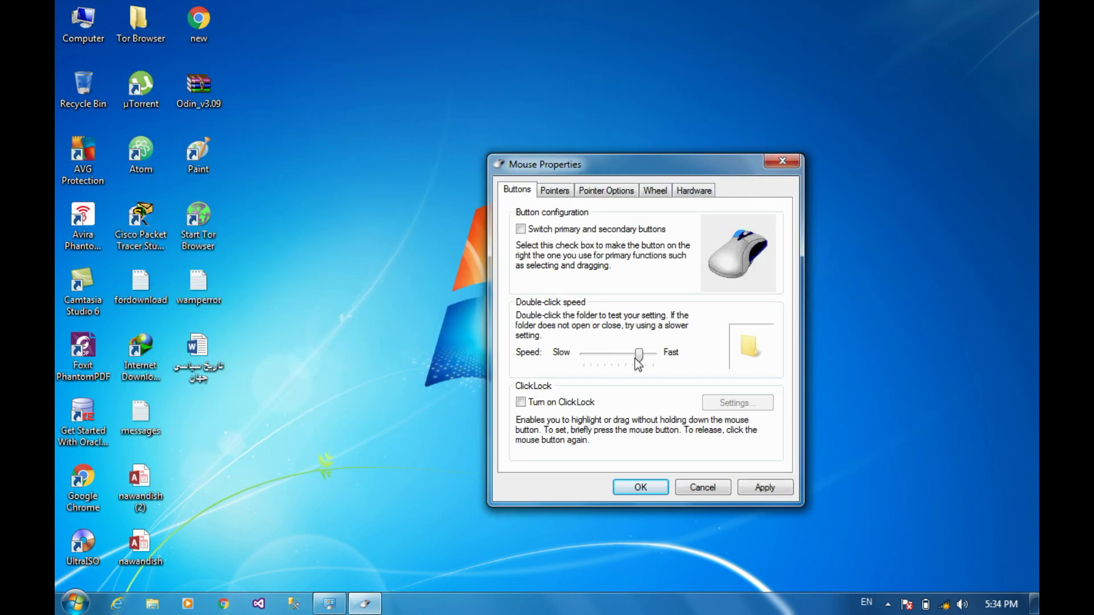
left_click(755, 488)
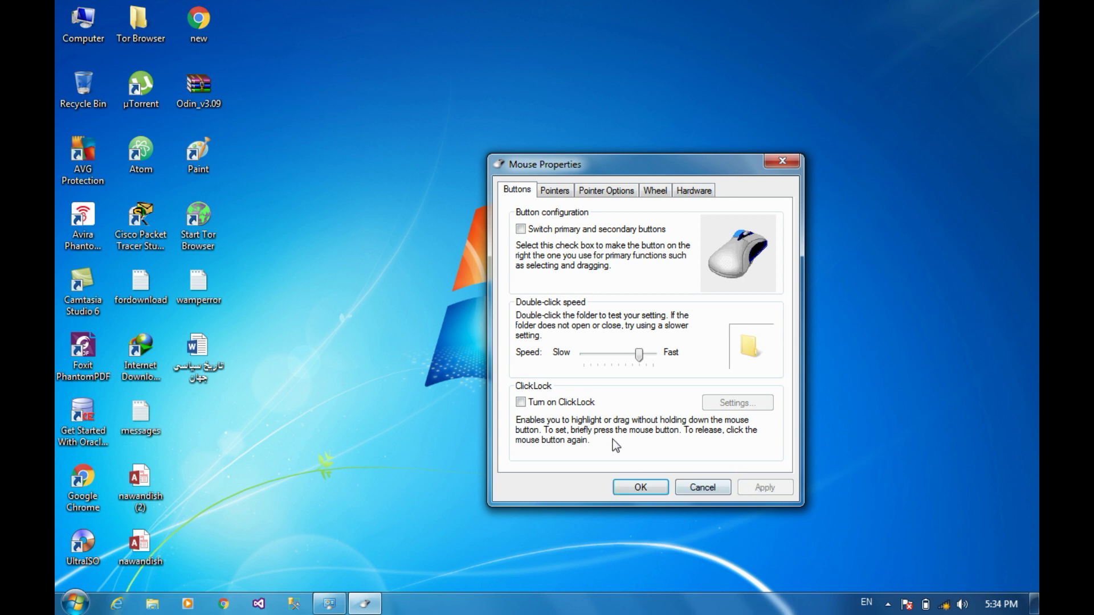
left_click_drag(676, 165, 634, 158)
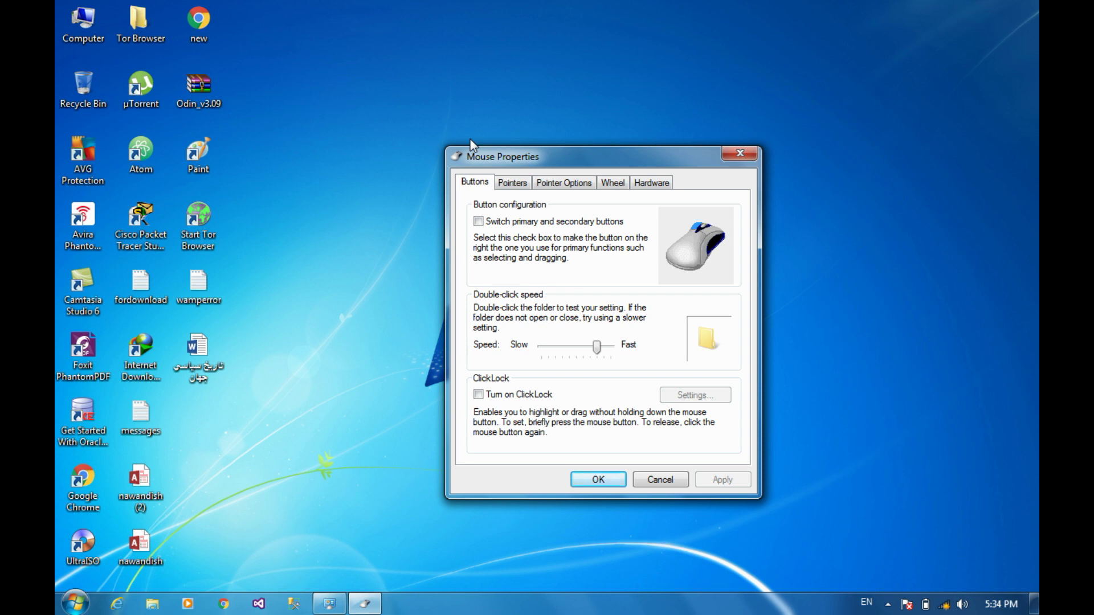
Turn on ClickLock, apply it, and try it by moving the Mouse Properties window around the desktop
left_click(486, 396)
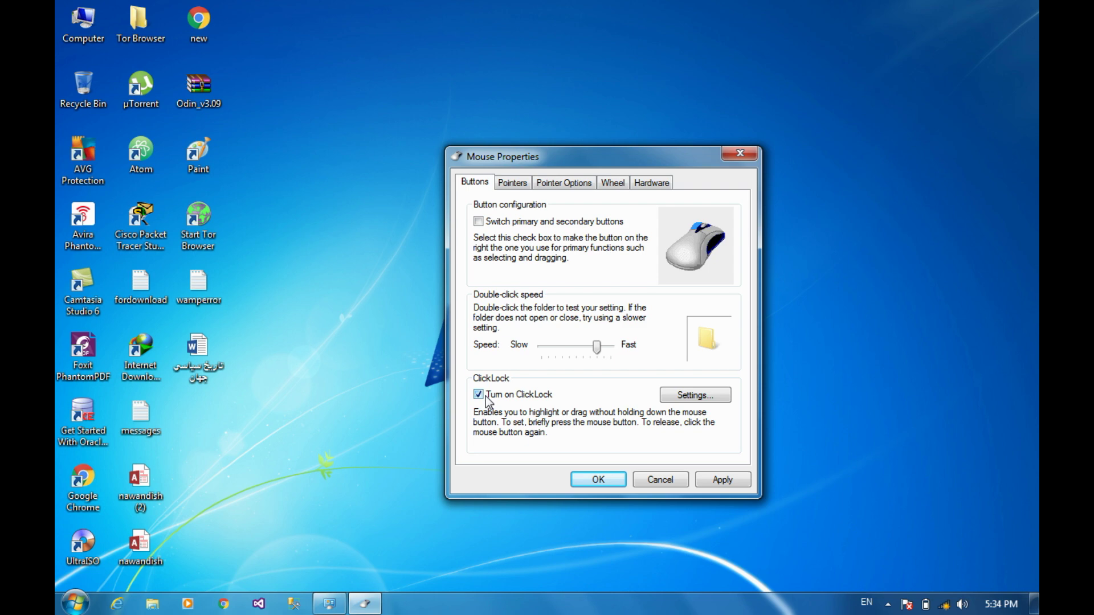
left_click(723, 480)
left_click_drag(631, 156, 388, 70)
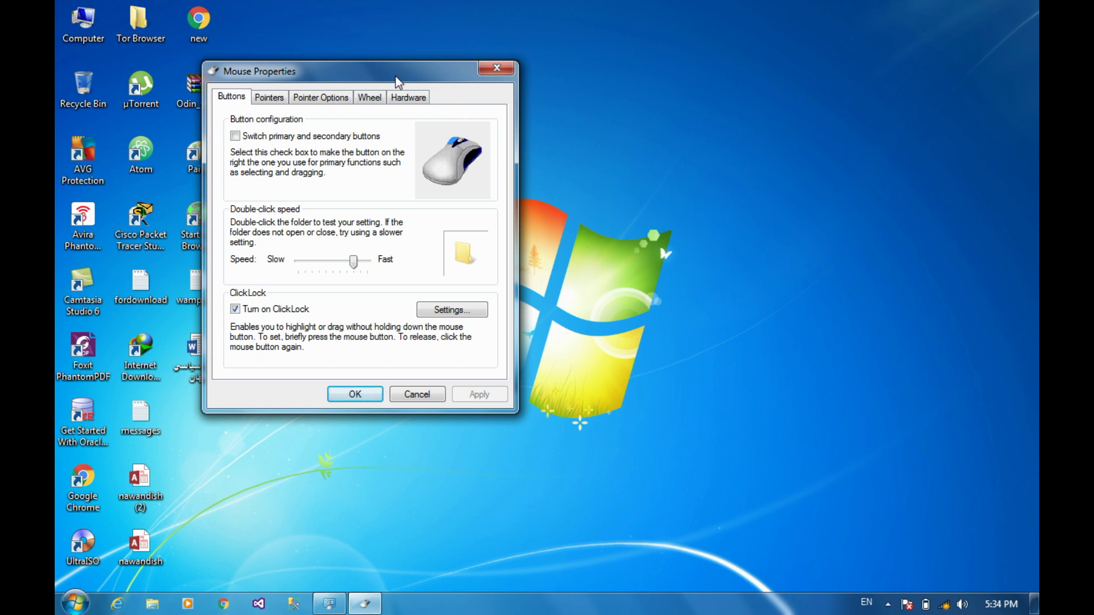
left_click_drag(381, 79, 682, 109)
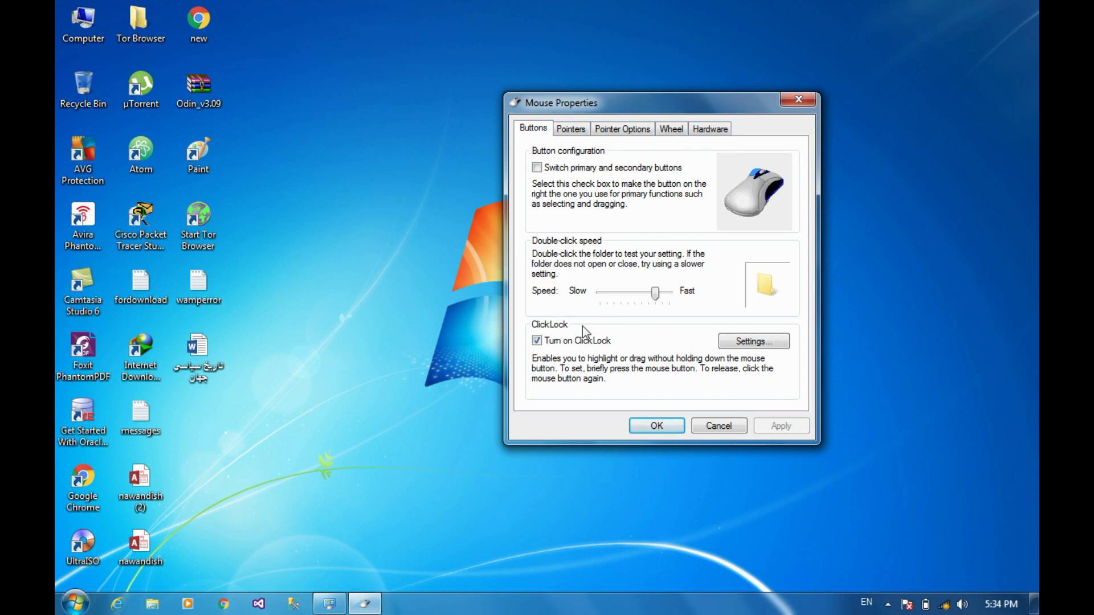
Set the ClickLock hold time to the longest, apply it, and try it by moving the Mouse Properties window
left_click(784, 340)
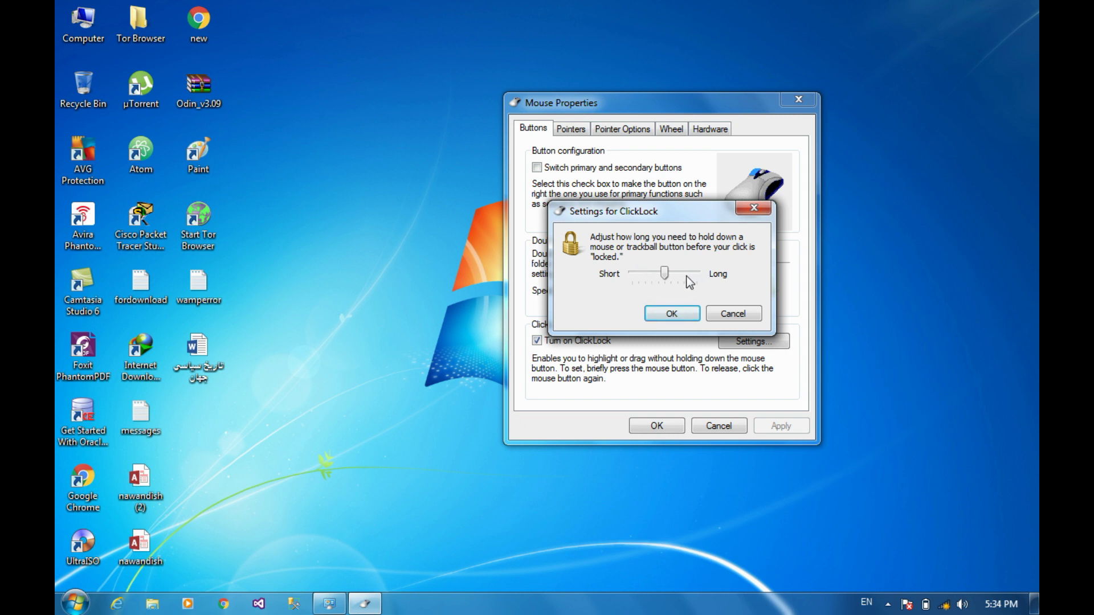
left_click_drag(647, 214, 848, 277)
left_click_drag(689, 245, 490, 322)
left_click_drag(594, 341, 747, 343)
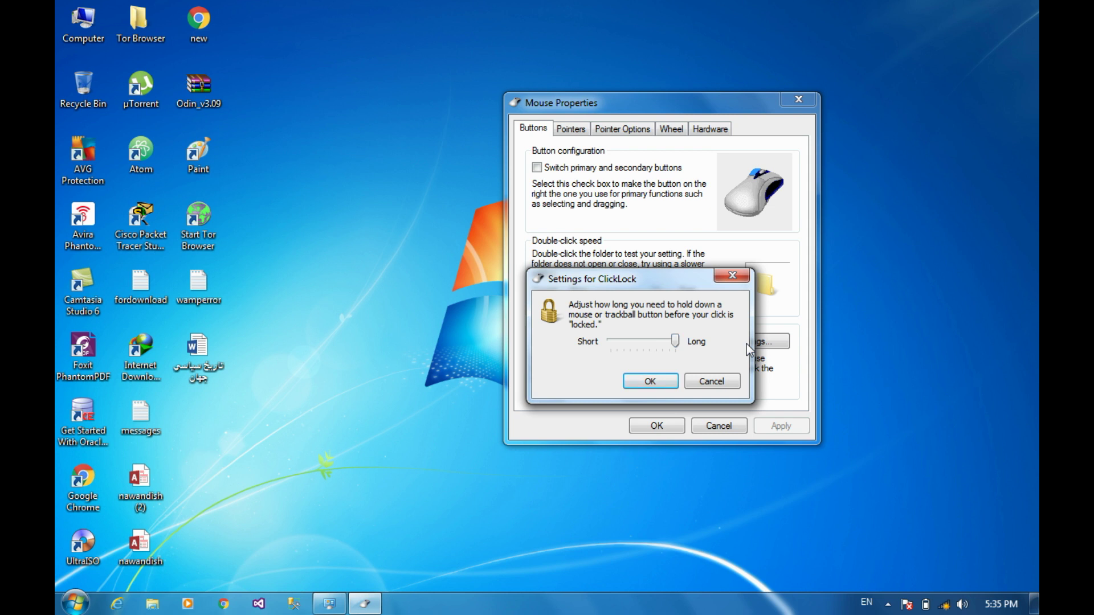
left_click(647, 380)
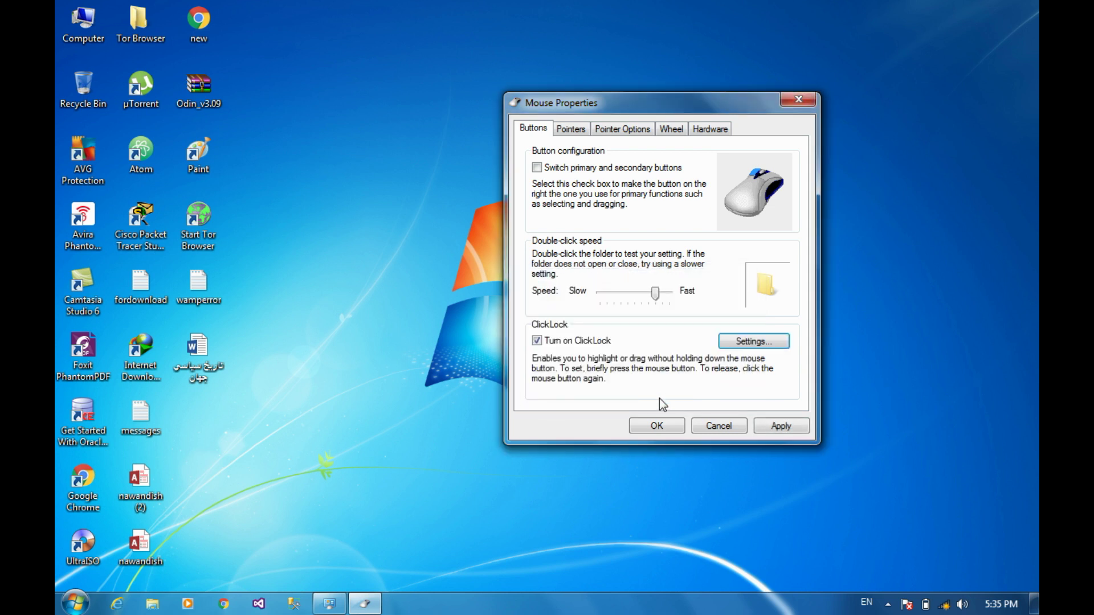
left_click(792, 426)
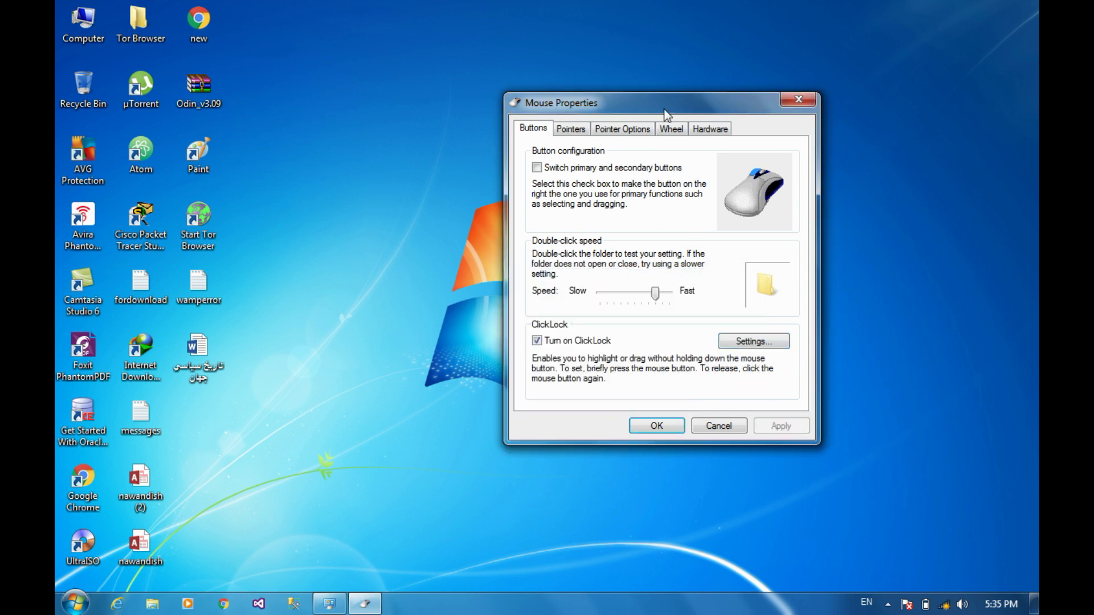
left_click_drag(670, 105, 748, 166)
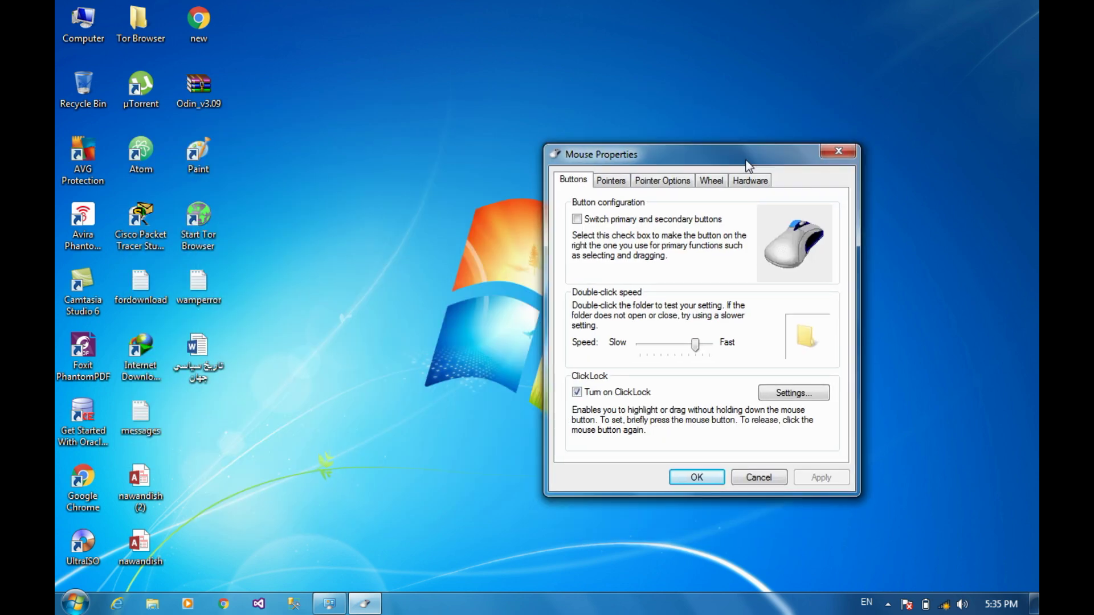
Shorten the ClickLock hold time towards Short and apply the change
left_click(791, 381)
left_click_drag(731, 330, 627, 327)
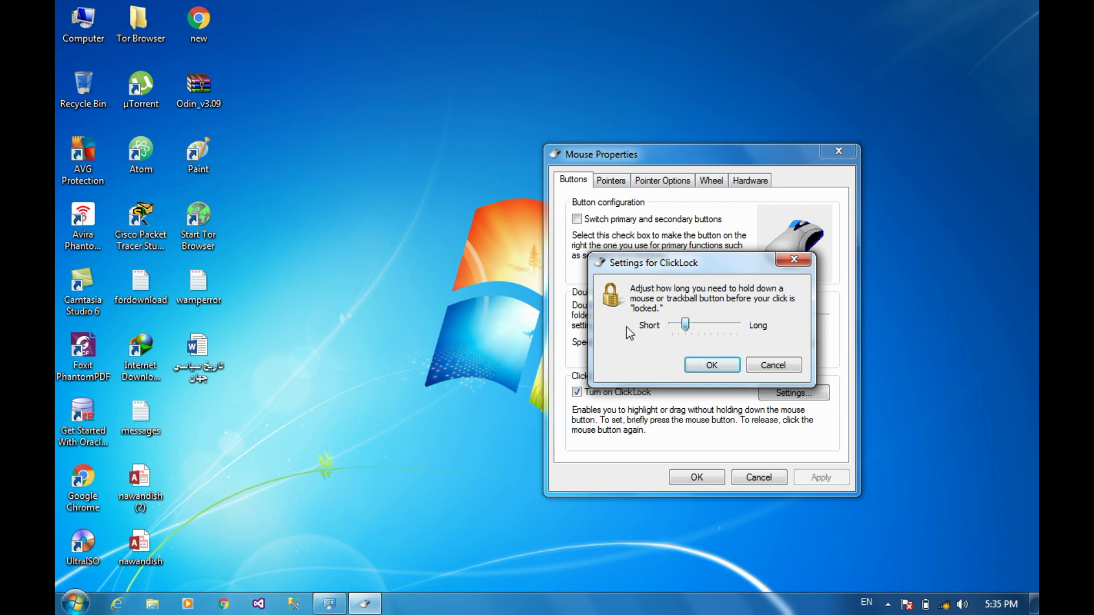
left_click(713, 366)
left_click(821, 479)
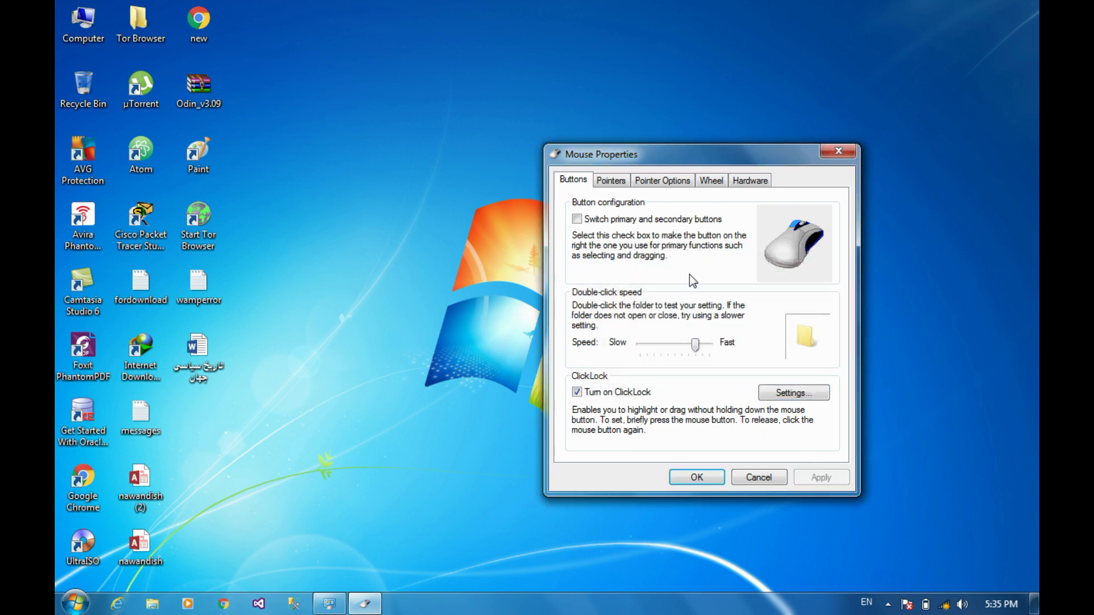
Move Mouse Properties once more to try the shorter hold time, and turn ClickLock off and apply it
left_click_drag(713, 153, 622, 146)
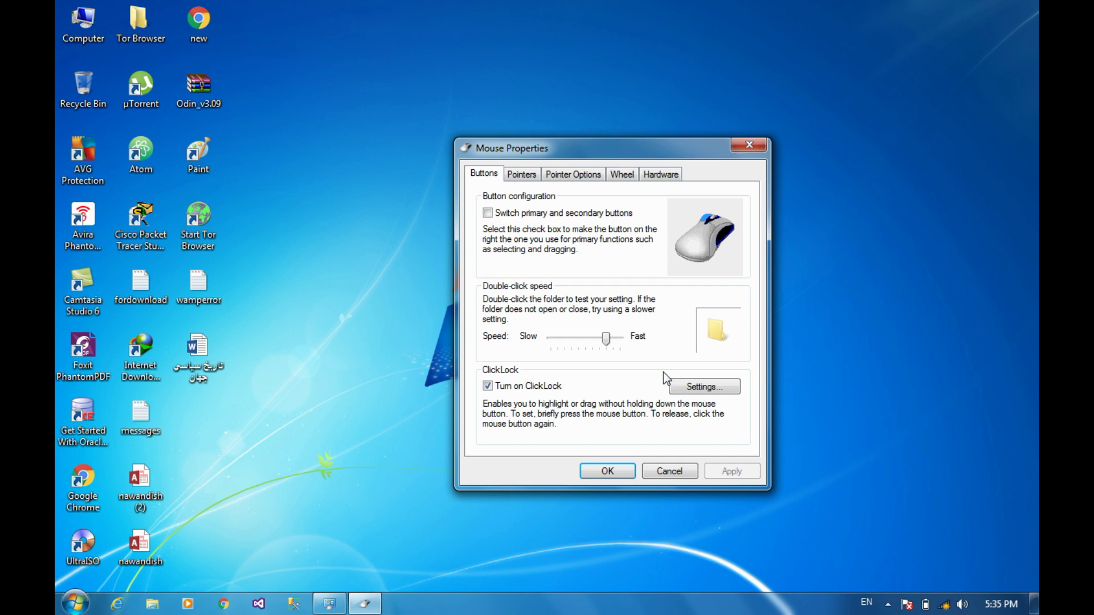
left_click(489, 387)
left_click(710, 473)
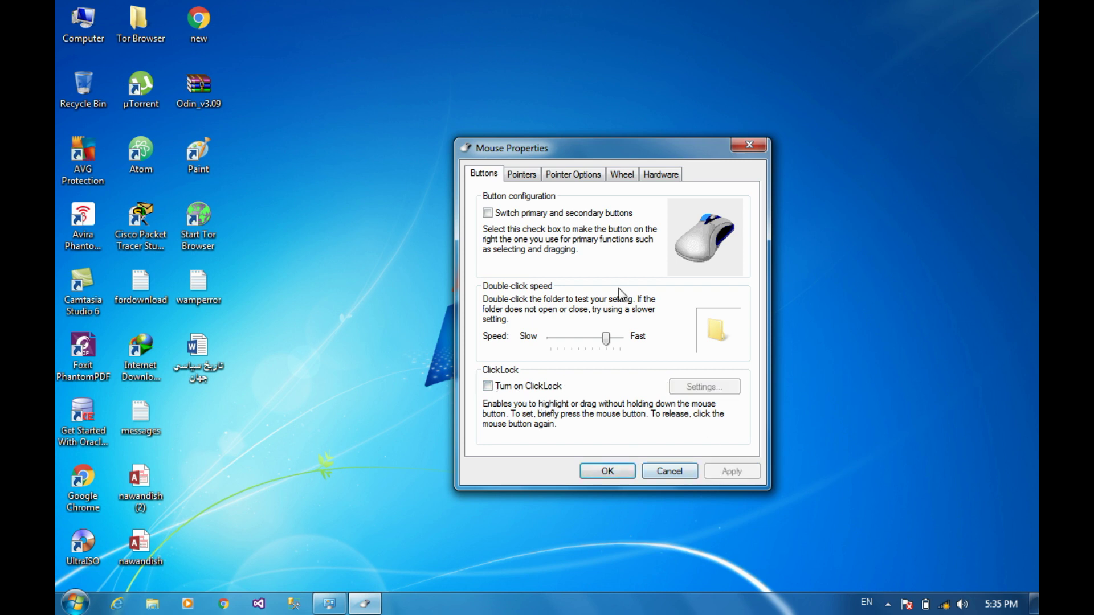
Try the larrow cursor file for the Normal Select pointer and restore that pointer's default
left_click(510, 175)
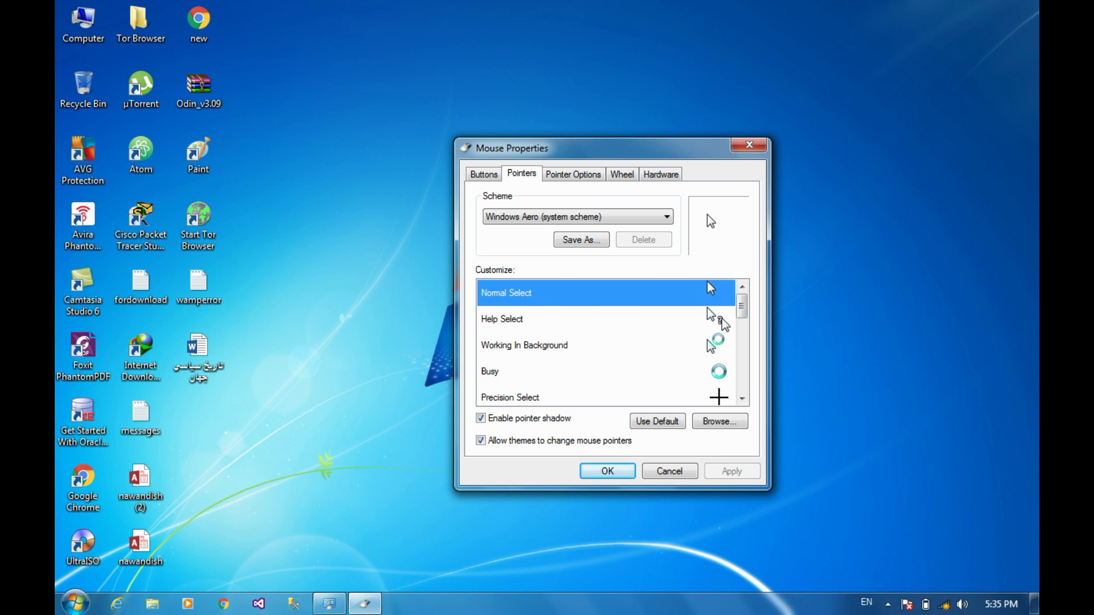
left_click(718, 421)
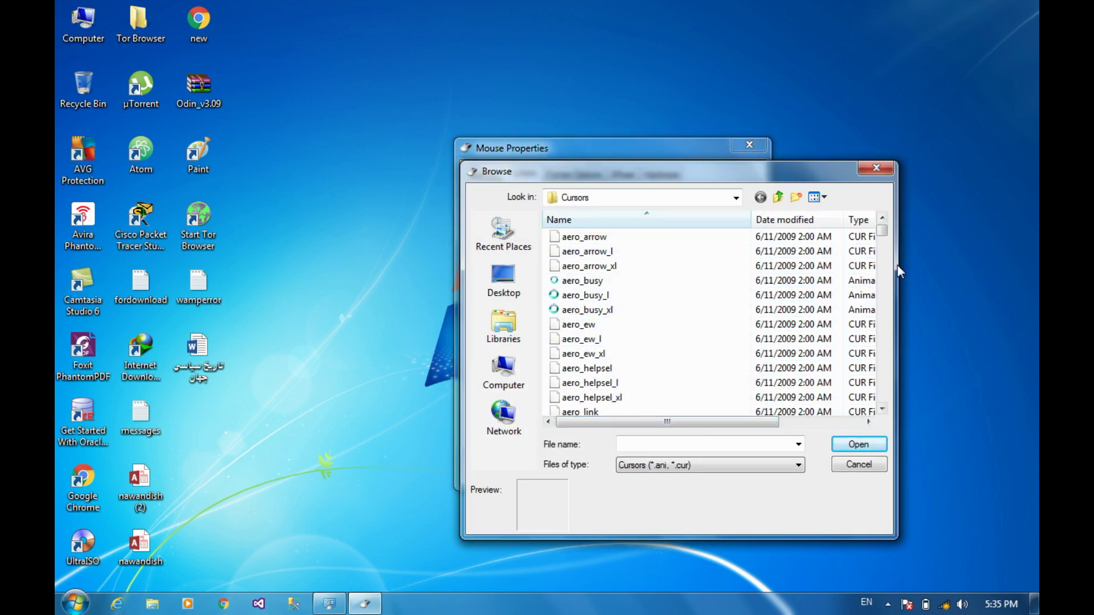
left_click_drag(885, 244, 882, 313)
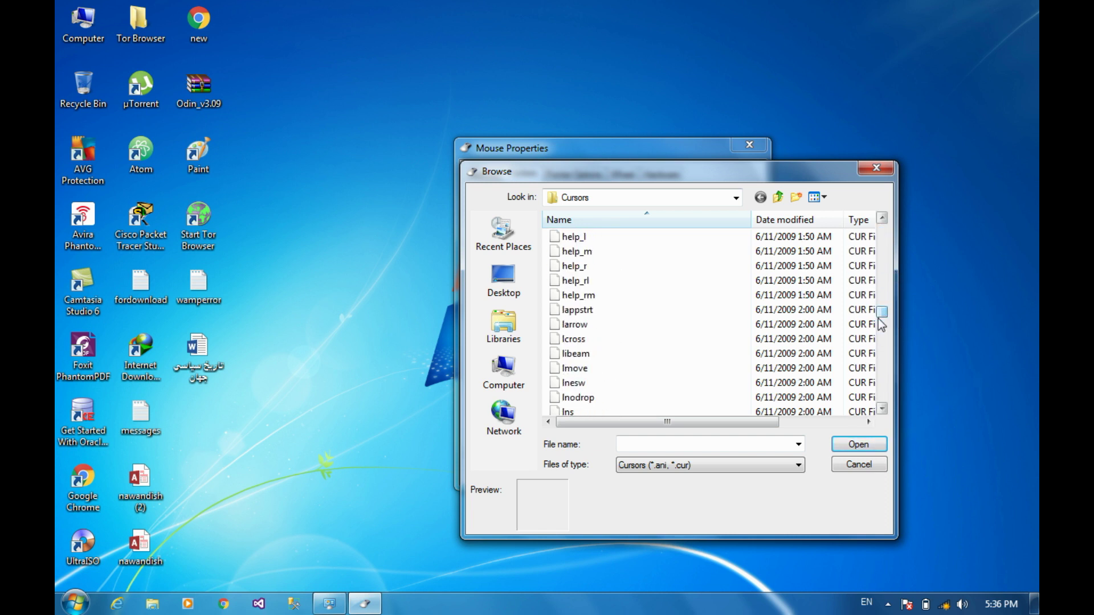
left_click(611, 322)
left_click(858, 445)
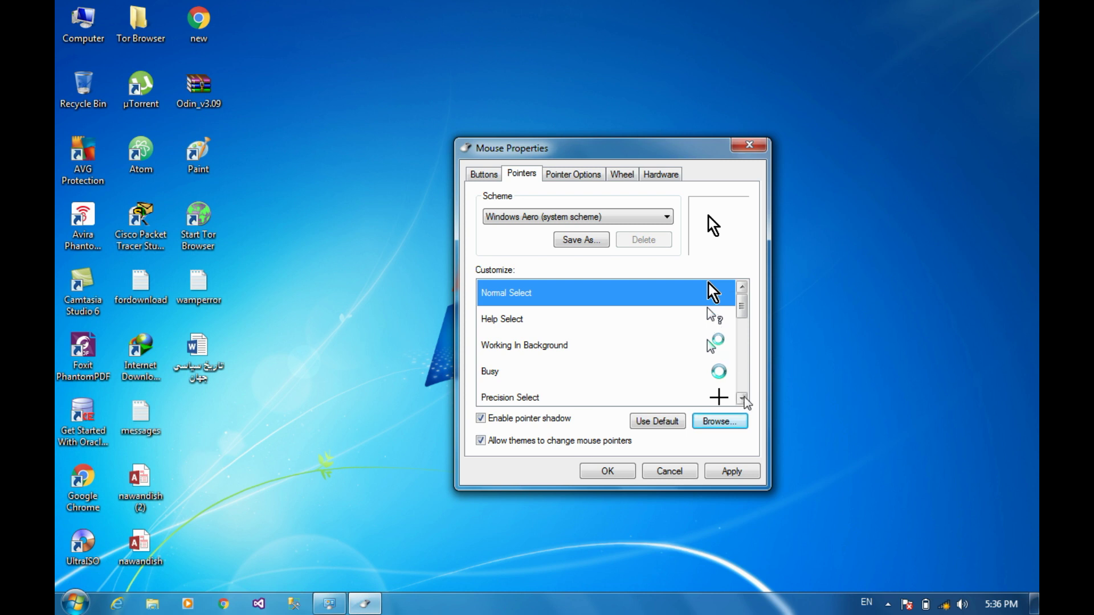
left_click(656, 426)
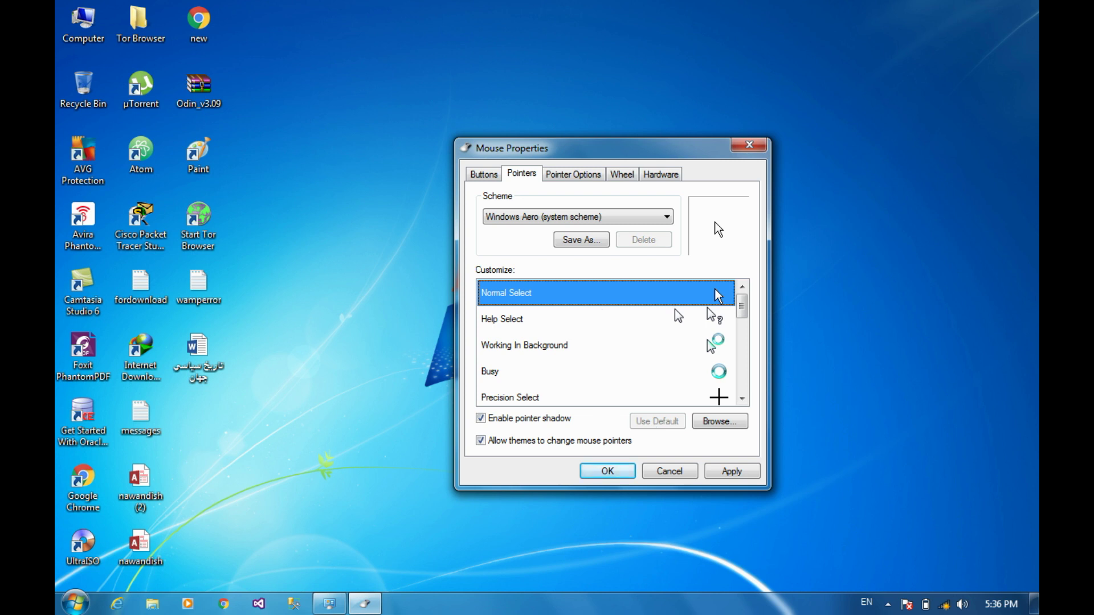
Review the customizable pointers, choose the Windows Inverted (large) (system scheme) pointer scheme, and look over its pointers
left_click_drag(741, 308, 574, 378)
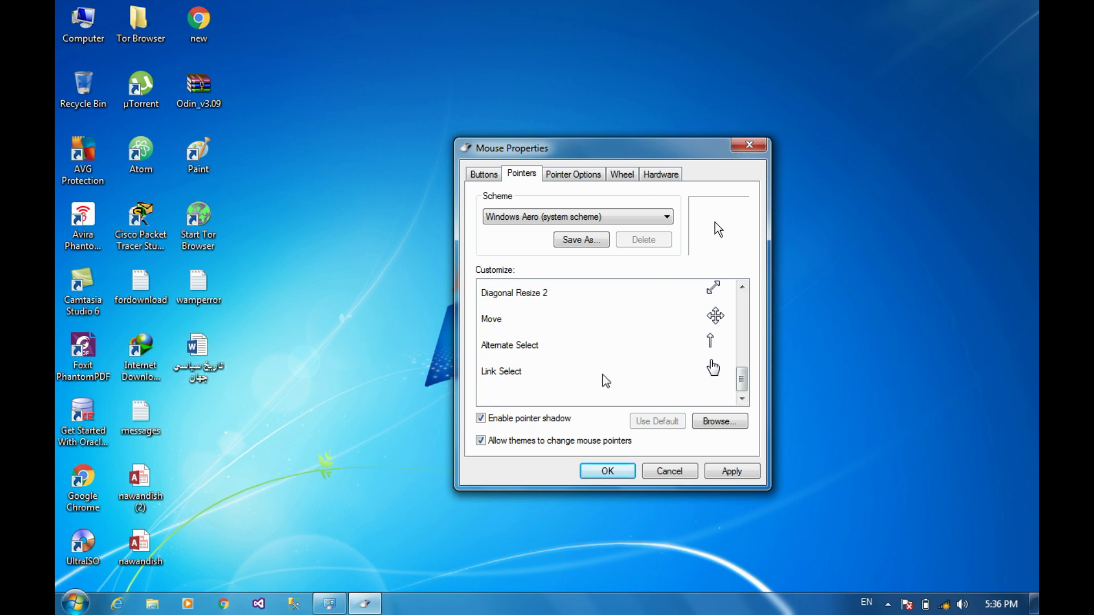
left_click_drag(744, 377, 745, 337)
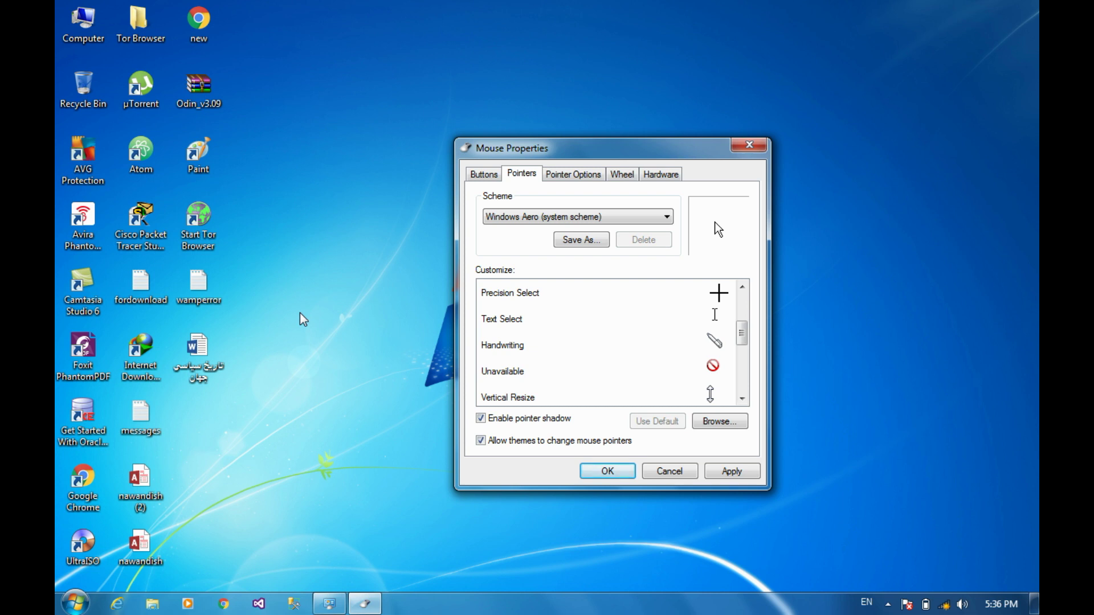
left_click(640, 221)
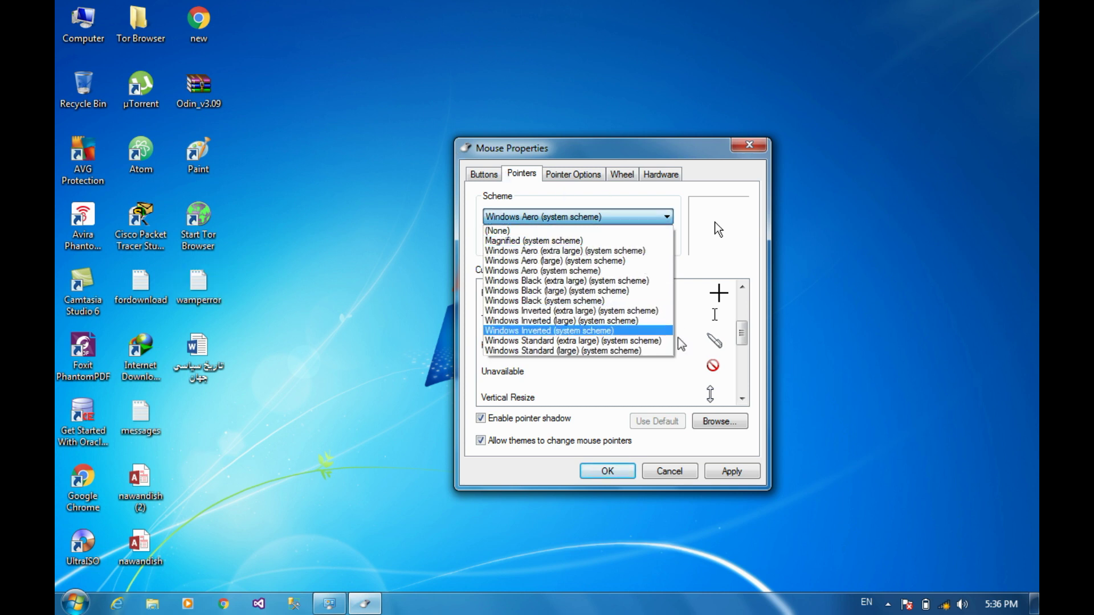
left_click(585, 322)
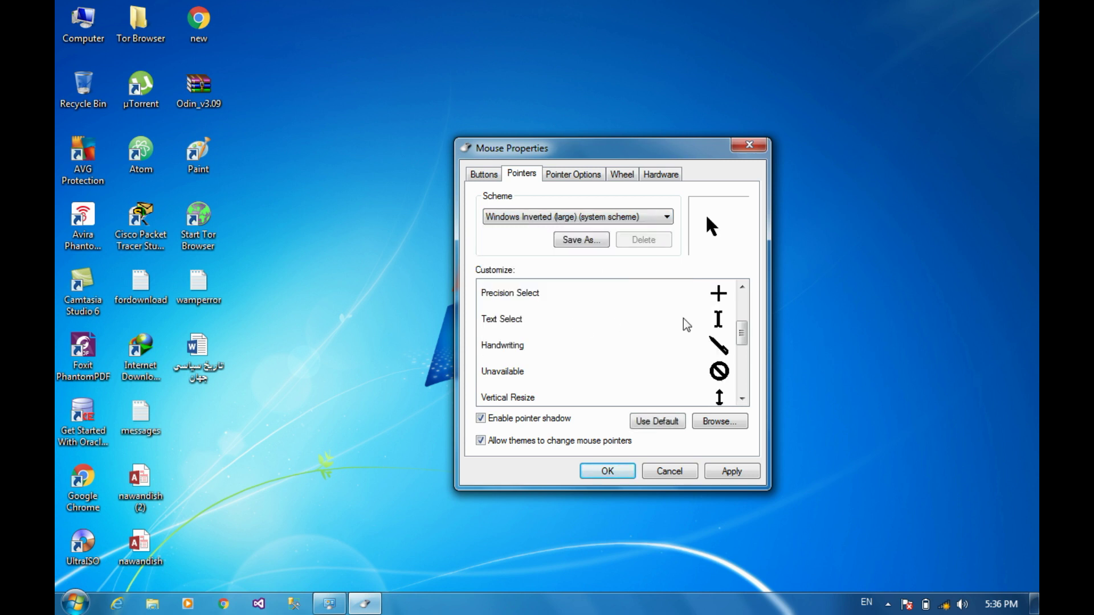
left_click_drag(745, 337, 747, 375)
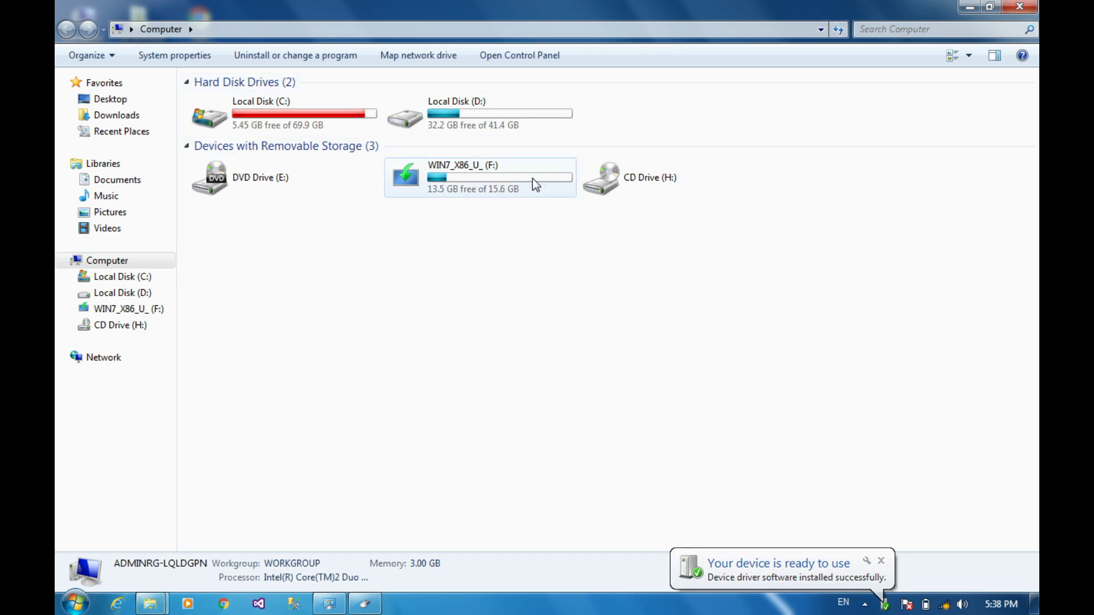
Apply the Hackers theme pack from the WIN7_X86_U_ (F:) drive and close the Personalization and drive windows
double_click(535, 184)
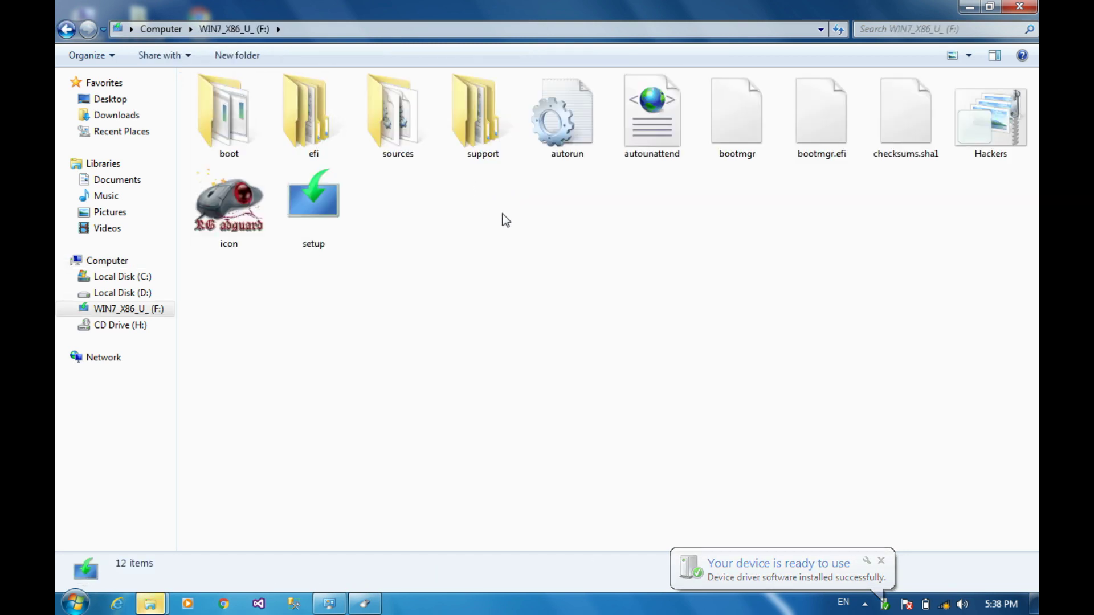
double_click(988, 141)
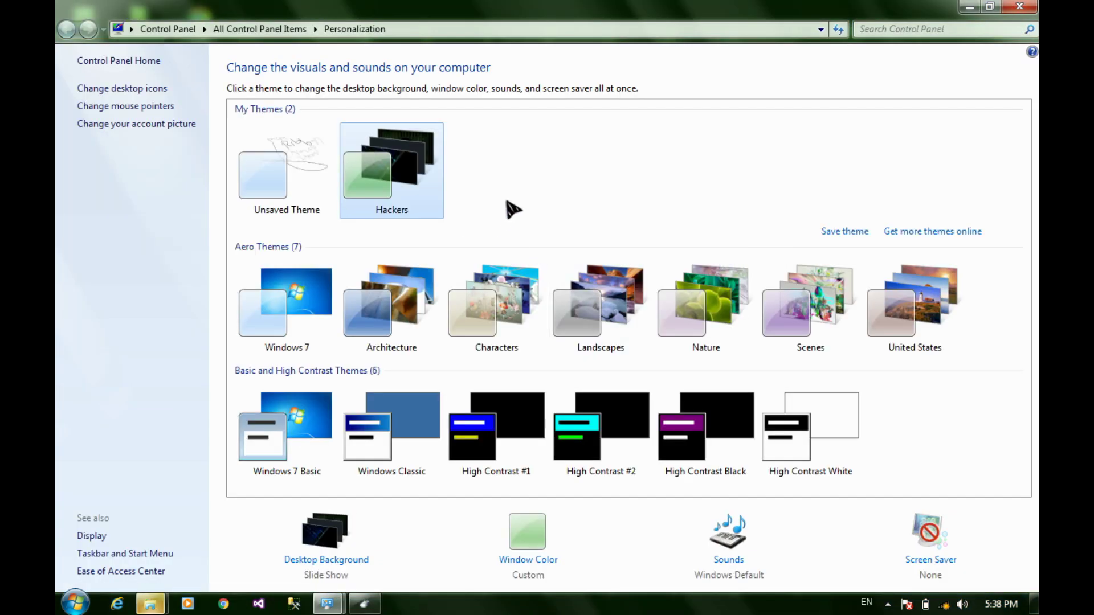
left_click(1019, 7)
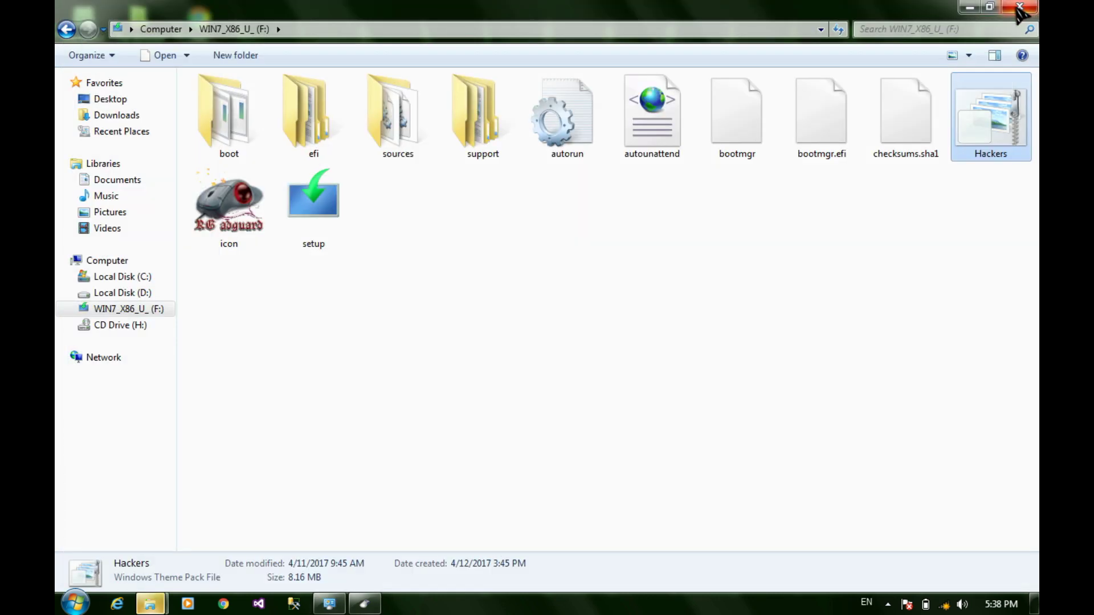
left_click(1025, 7)
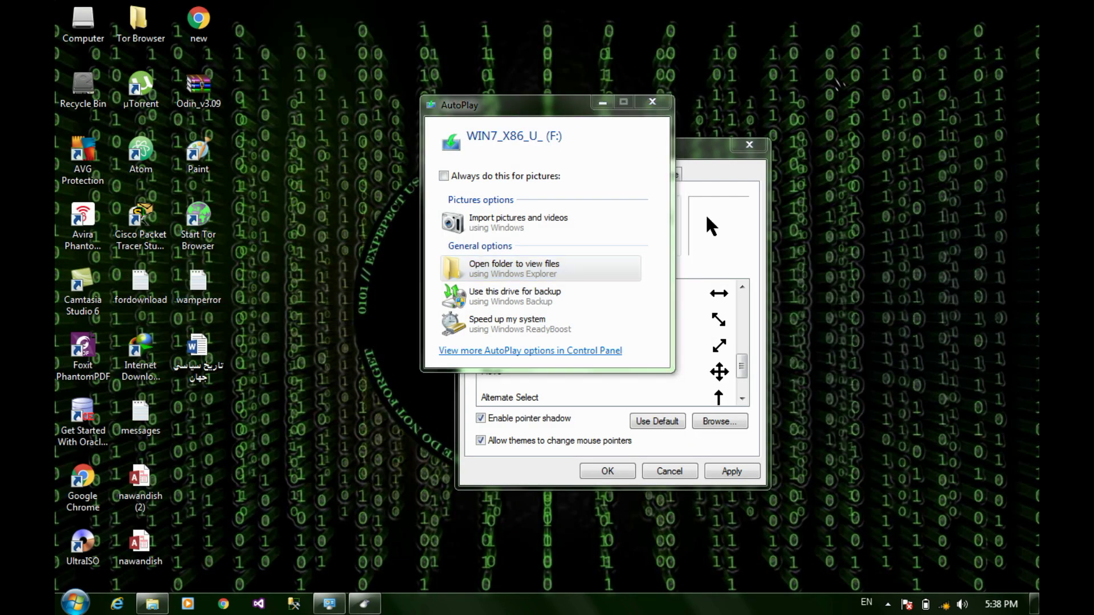
Close the AutoPlay window for the F: drive to get back to the Mouse Properties pointer settings
right_click(833, 76)
left_click(855, 117)
left_click(653, 102)
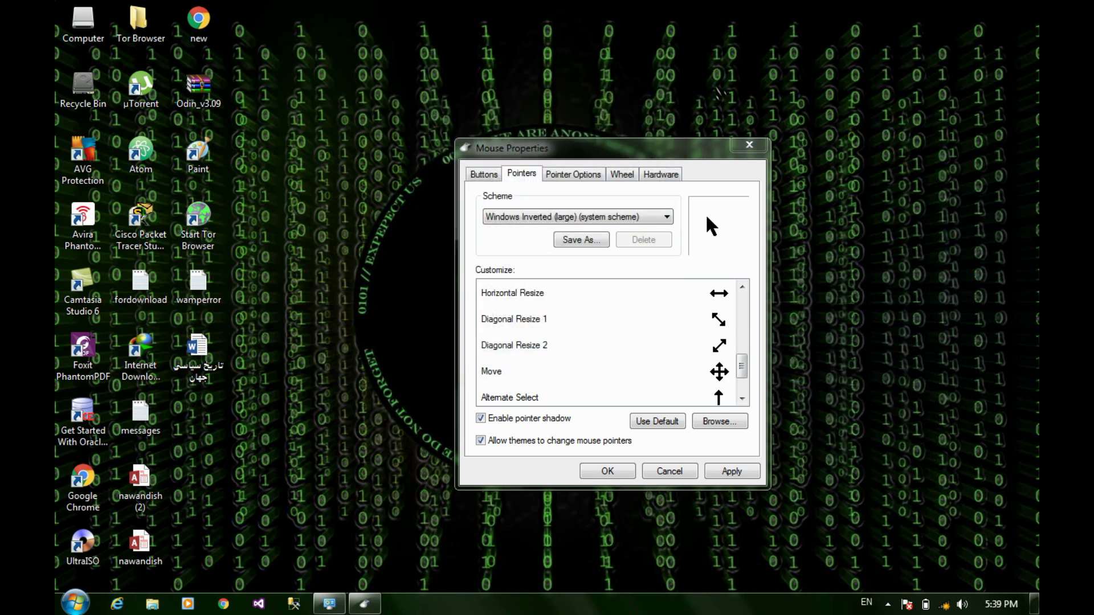
Refresh the desktop and close the Mouse Properties window without applying the selected pointer scheme
right_click(879, 89)
left_click(905, 131)
left_click(750, 145)
right_click(567, 209)
left_click(593, 247)
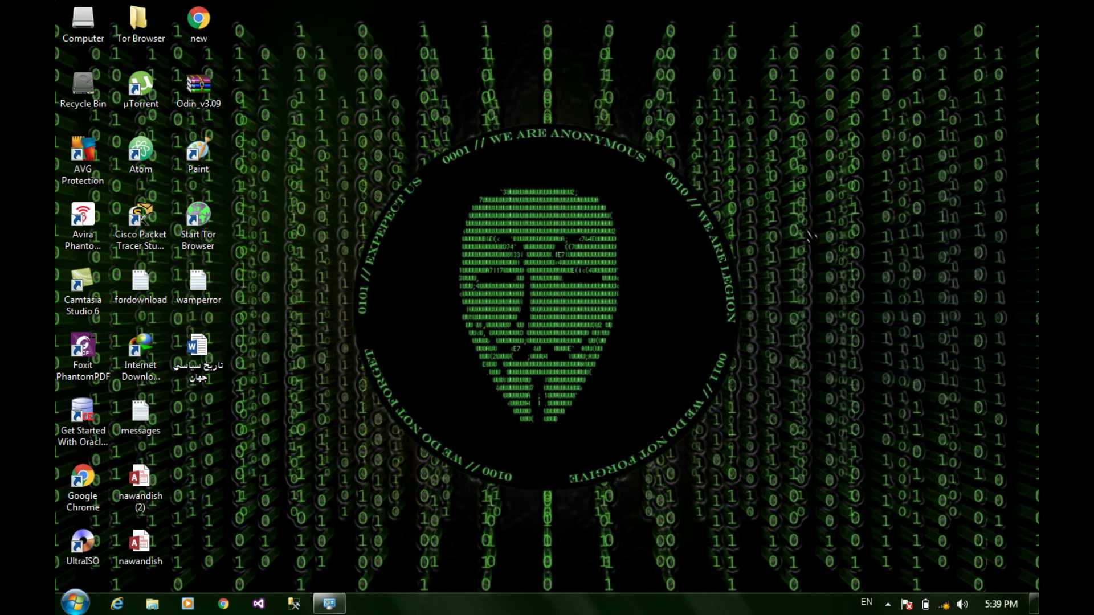
Switch the desktop to the next background picture of the Hackers theme
right_click(442, 226)
left_click(565, 328)
right_click(533, 318)
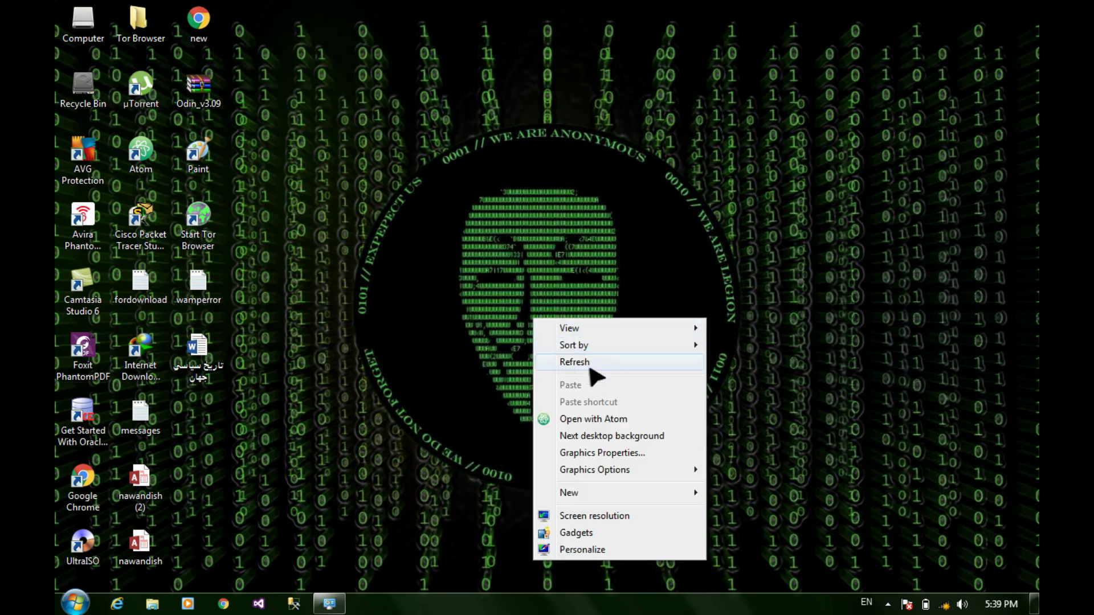
left_click(609, 437)
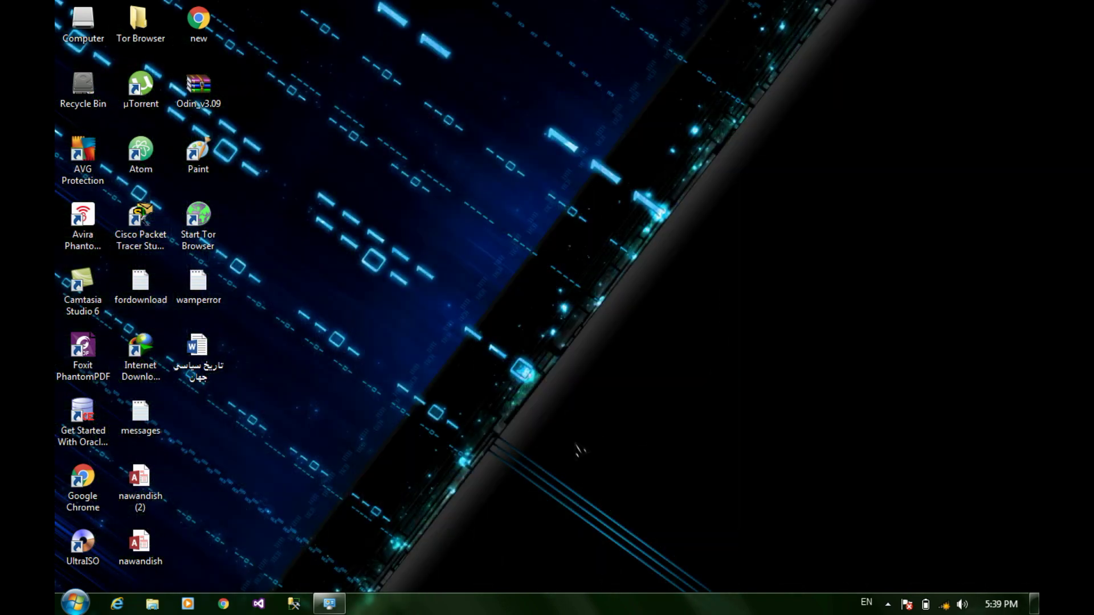
key("super+e")
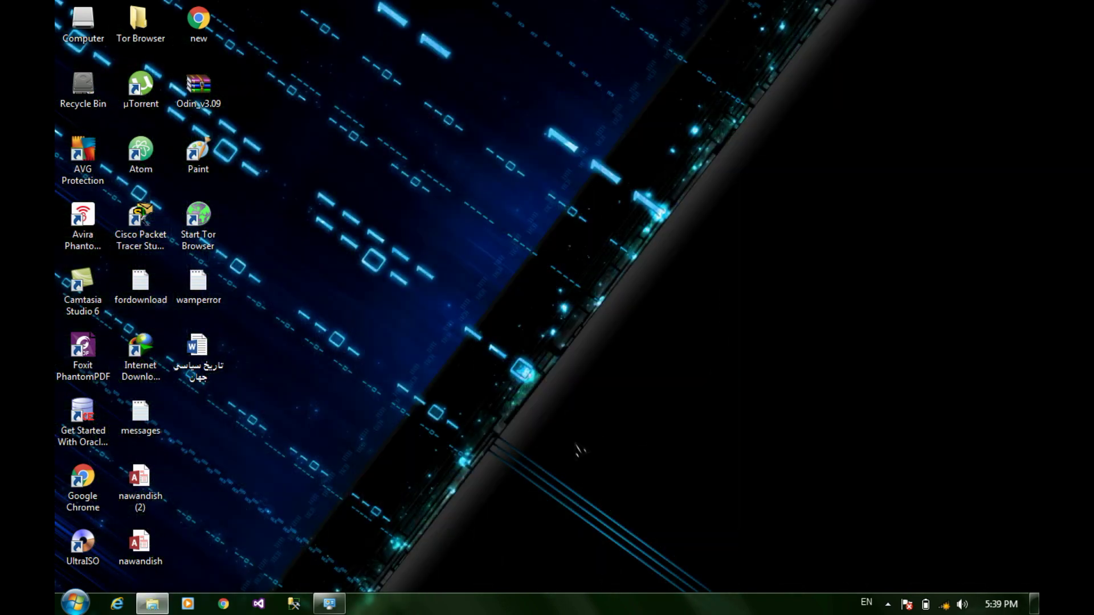
key("alt+F4")
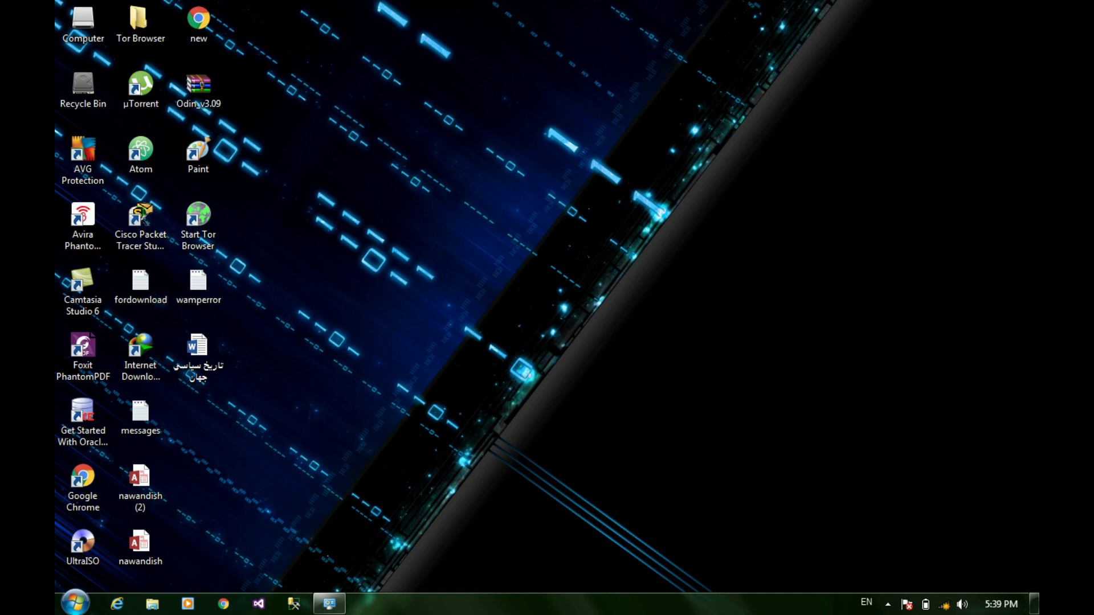
Run control to open Control Panel, maximize it, and display the pointer settings in Mouse Properties
key("super+r")
type("control")
key("Return")
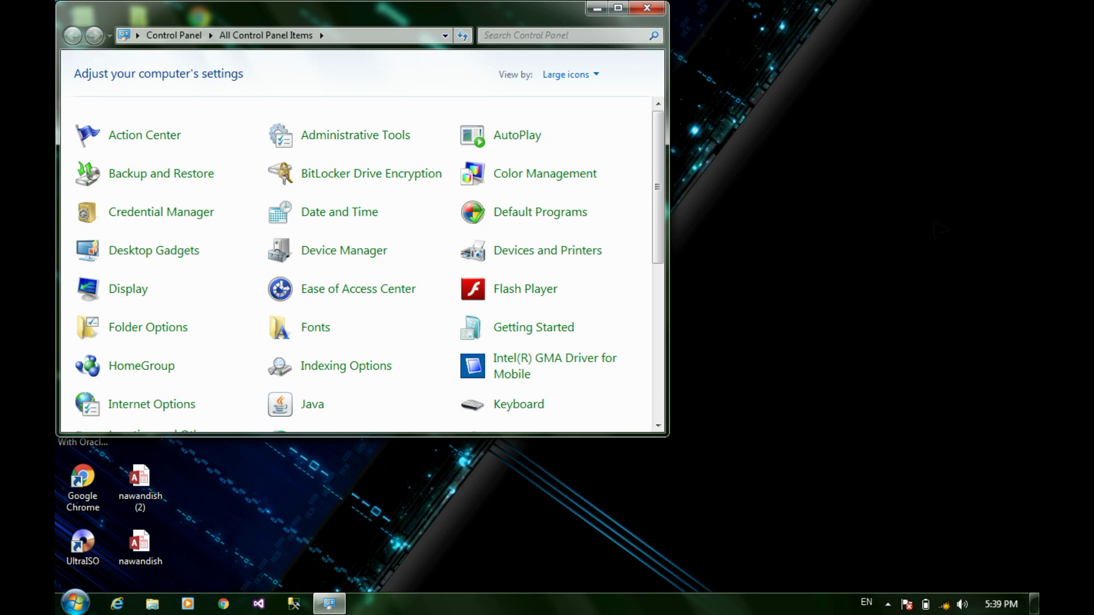
double_click(536, 18)
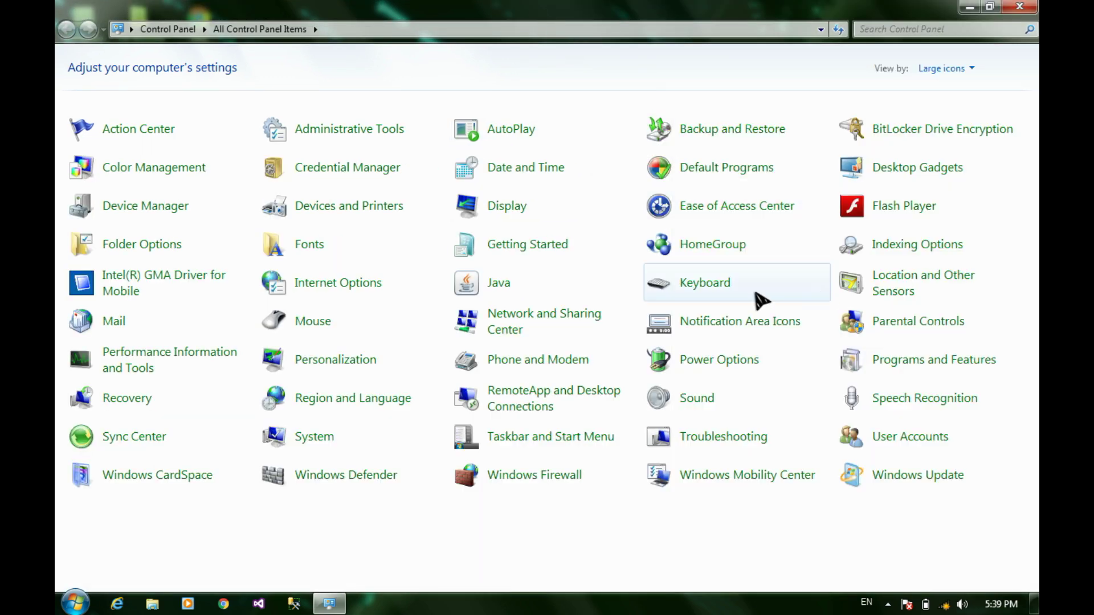
left_click(351, 332)
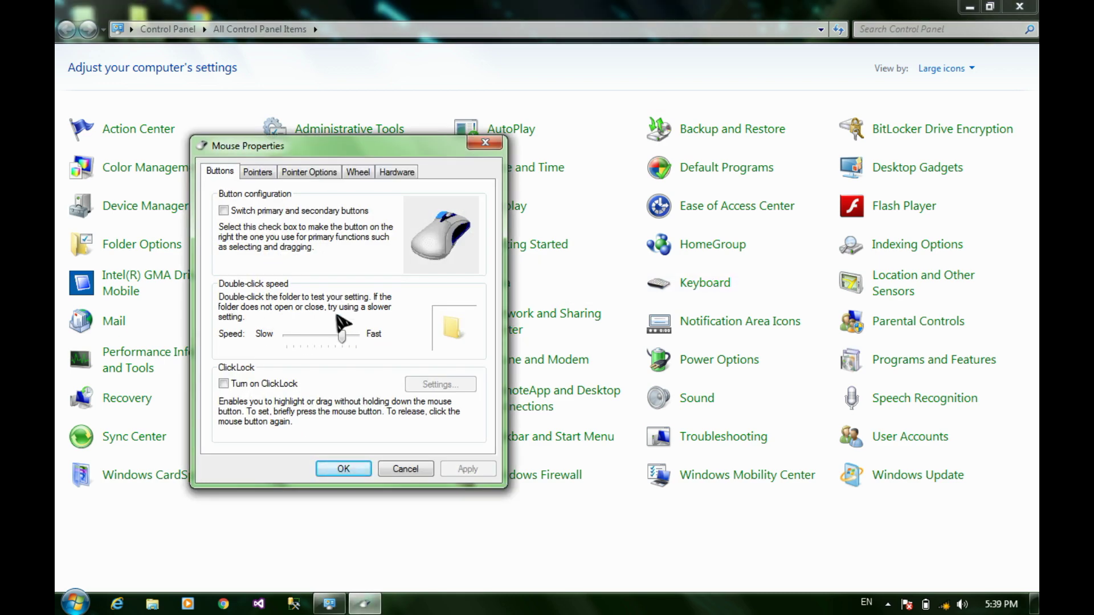
left_click(278, 171)
left_click(271, 172)
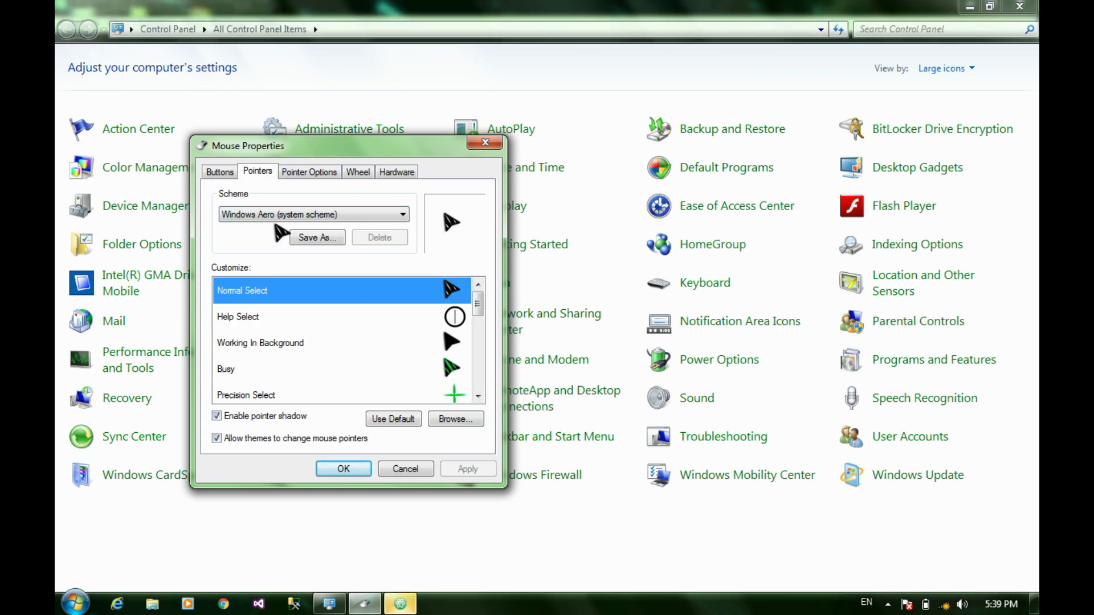
Close the Atom window and open the Save Scheme dialog for the current pointer scheme
left_click(399, 605)
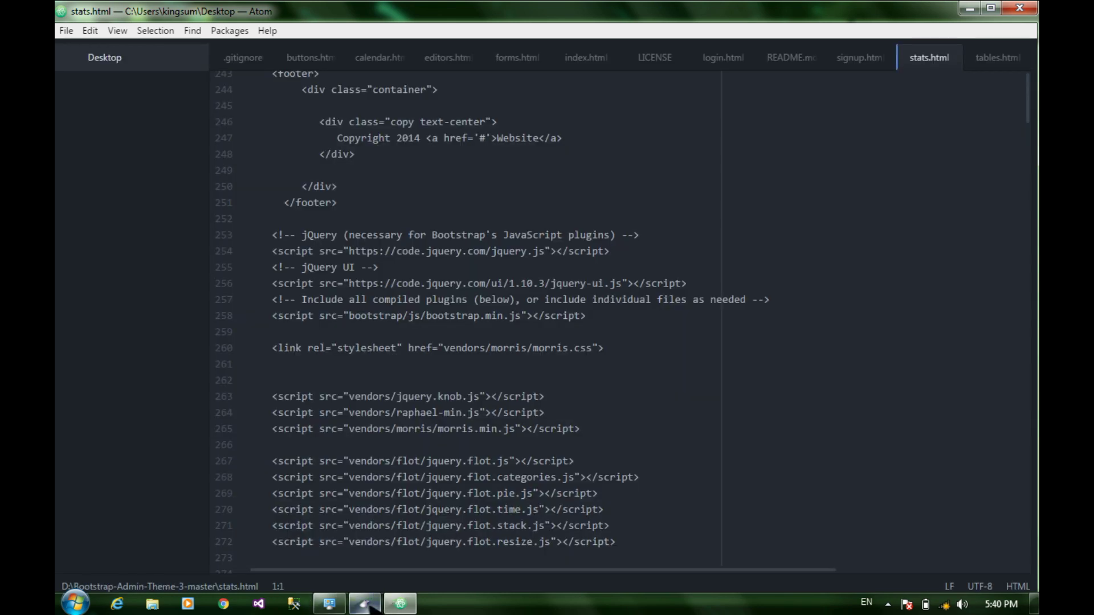
key("alt+F4")
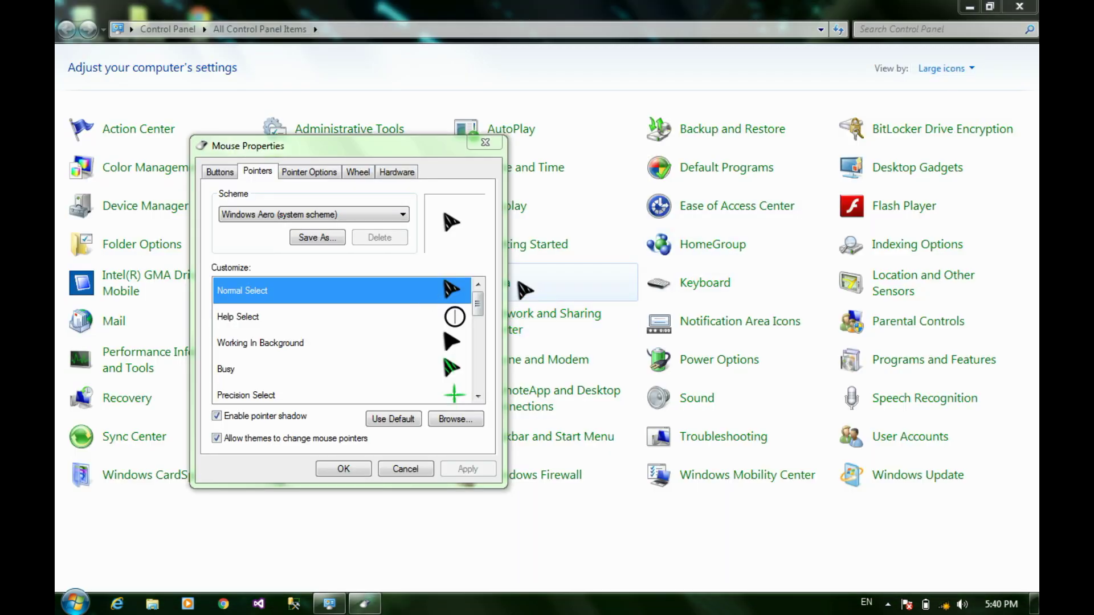
left_click_drag(484, 300, 477, 181)
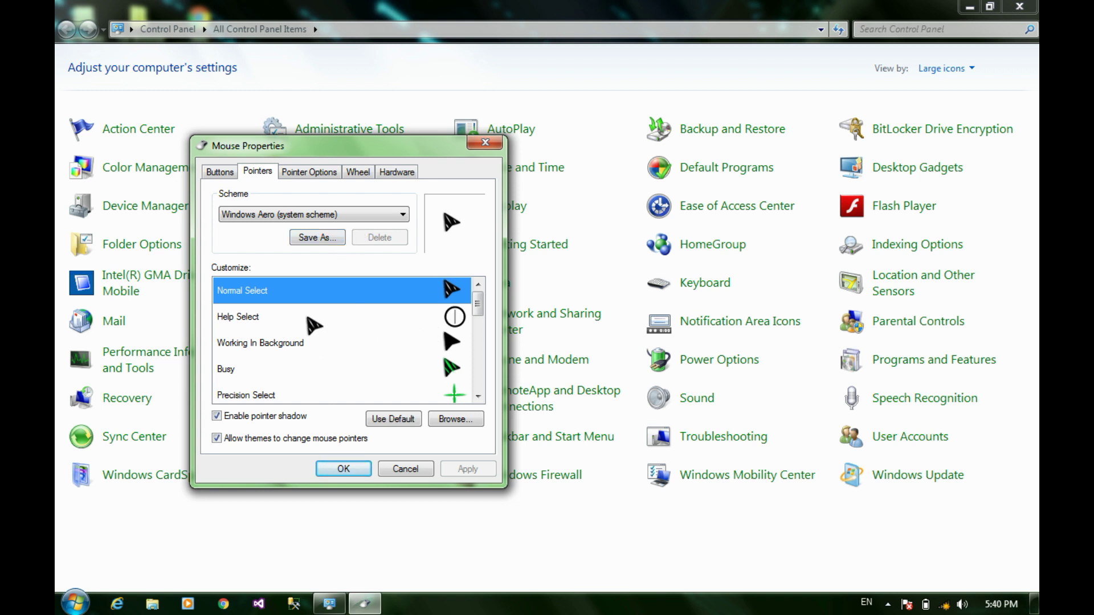
left_click(336, 241)
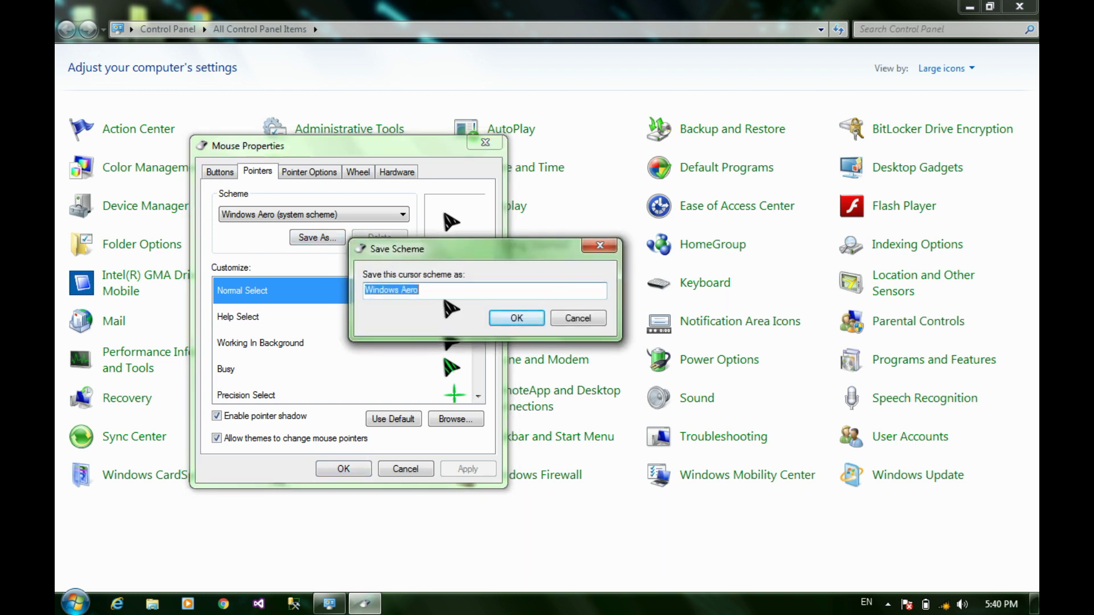
type("sdsdsdsdsd")
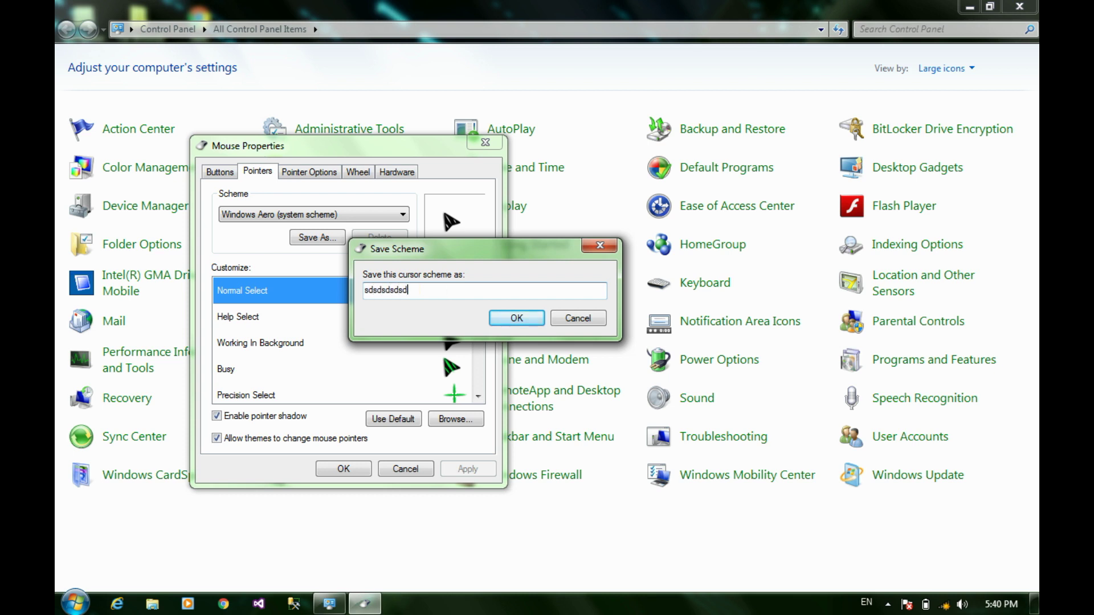
type("sssdfaaaaaasadfdfdfdfdfdfdfdfdfdfdfdfdfdfdfdfdfdf")
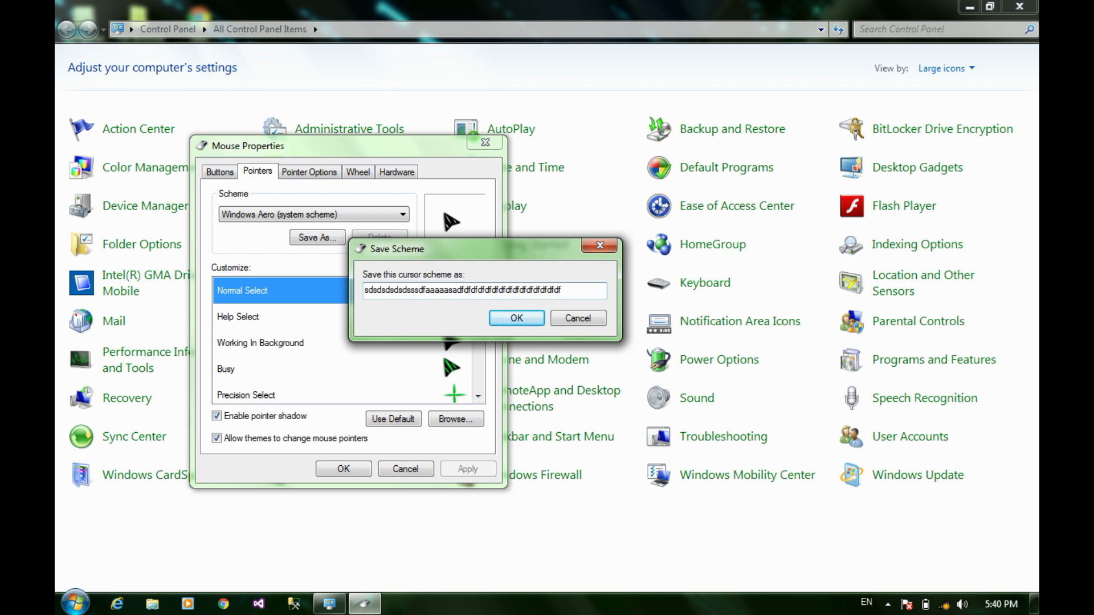
key("BackSpace")
key("BackSpace")
key("BackSpace")
key("BackSpace")
key("BackSpace")
key("BackSpace")
key("BackSpace")
key("BackSpace")
key("BackSpace")
key("BackSpace")
key("BackSpace")
key("BackSpace")
key("BackSpace")
key("BackSpace")
key("BackSpace")
key("BackSpace")
key("BackSpace")
key("BackSpace")
key("BackSpace")
key("BackSpace")
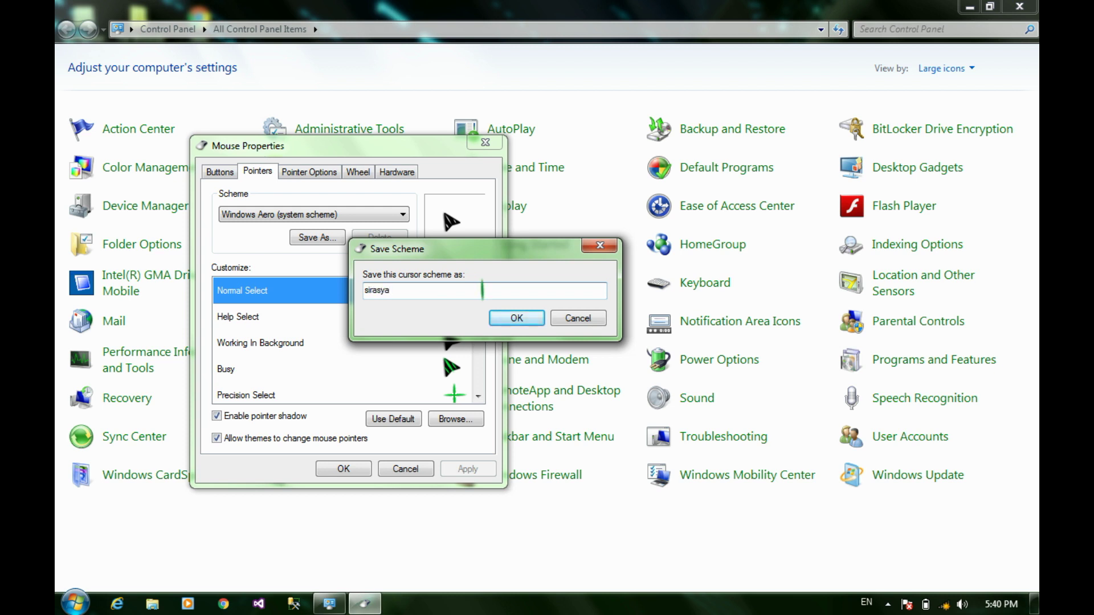
Save the cursor scheme under the name sirasya and choose it in the list of pointer schemes
type("sirasya")
left_click(535, 320)
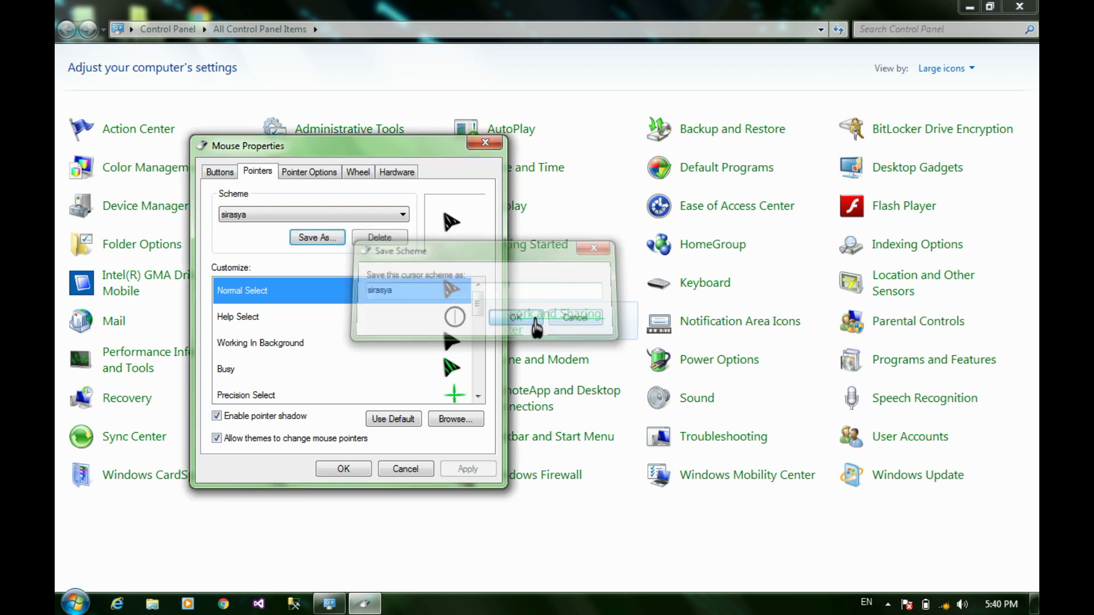
left_click(359, 216)
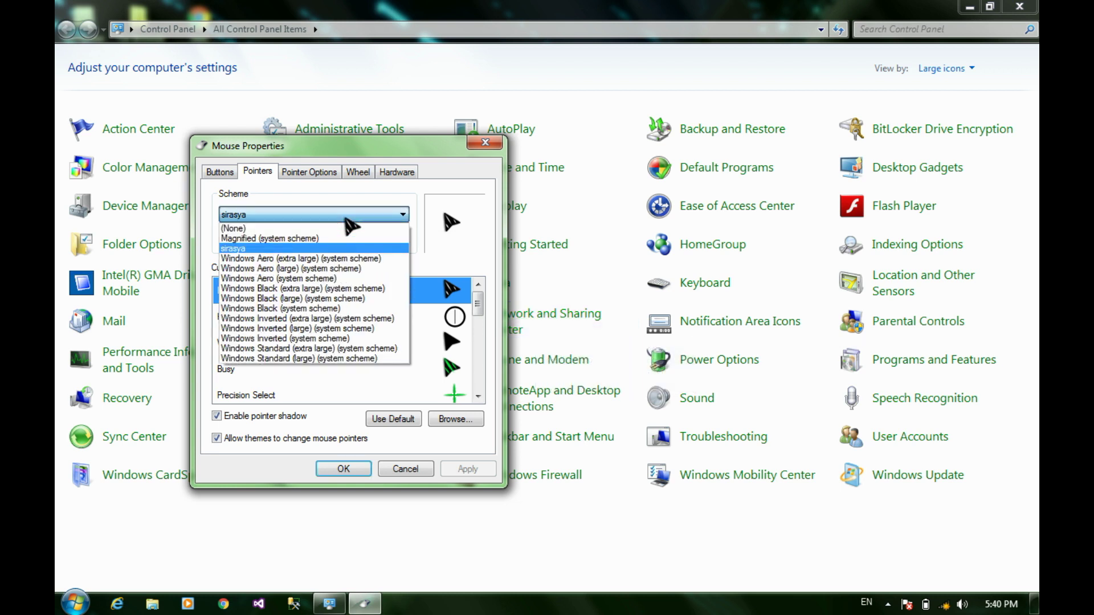
left_click(271, 248)
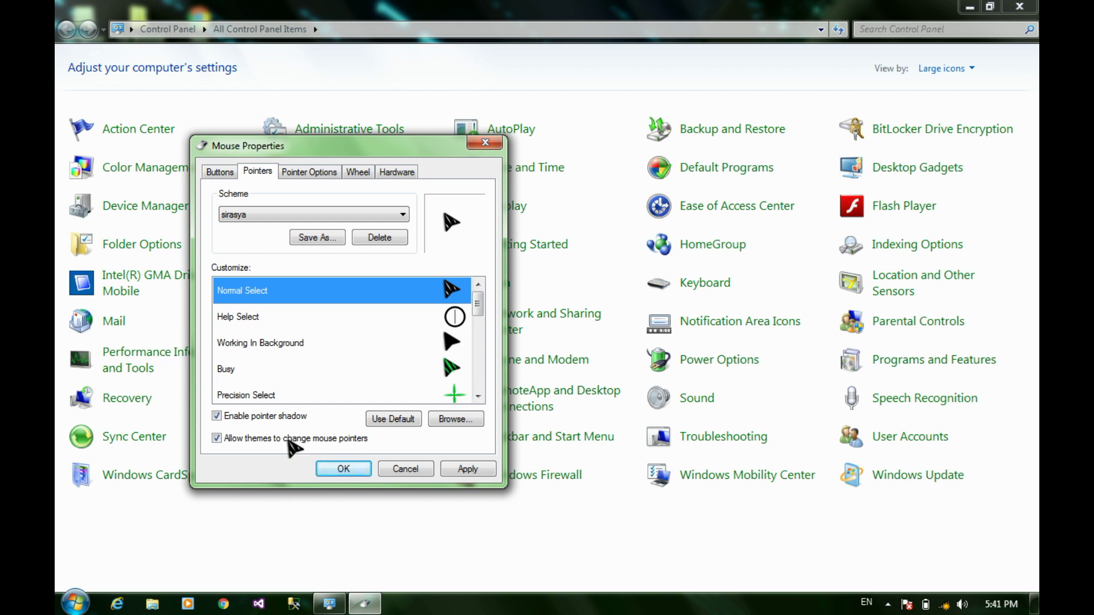
Apply the sirasya scheme with pointer shadow disabled, then re-enable and apply the pointer shadow and close Mouse Properties
left_click(459, 469)
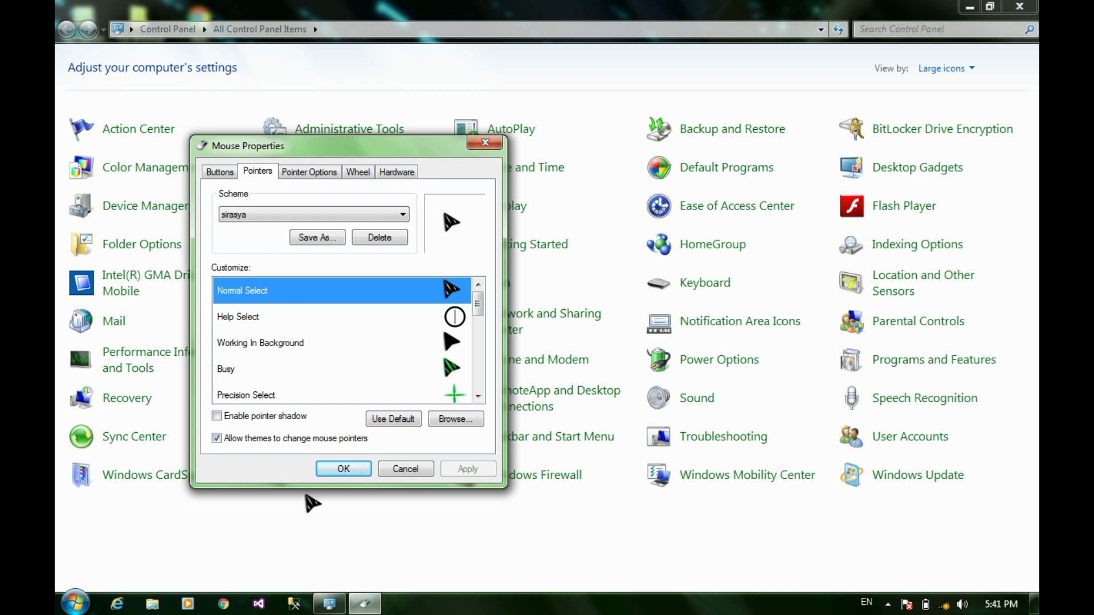
left_click(251, 417)
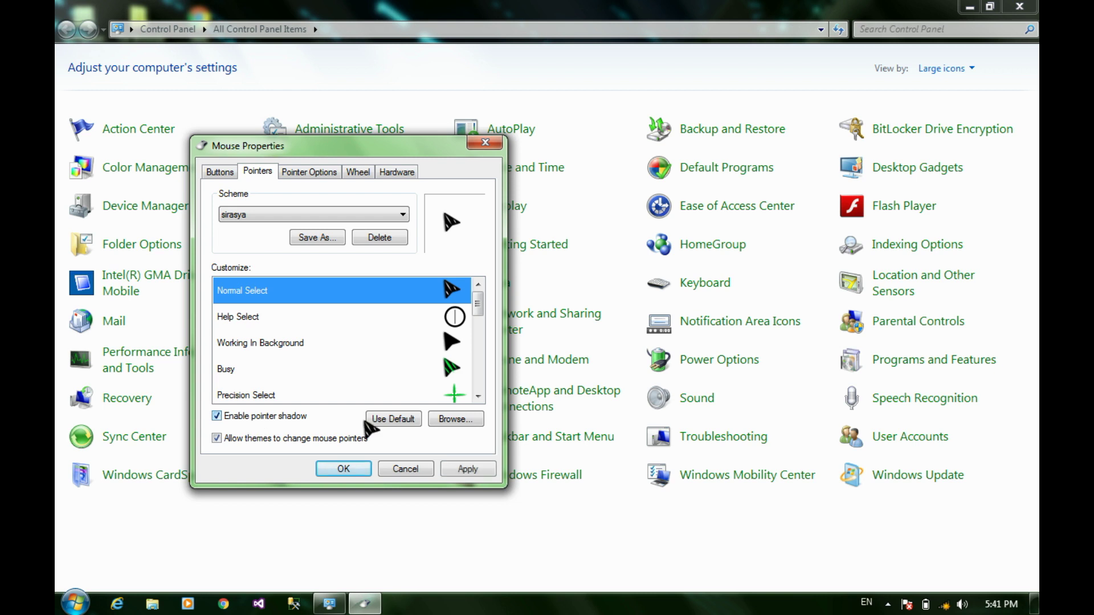
left_click(473, 467)
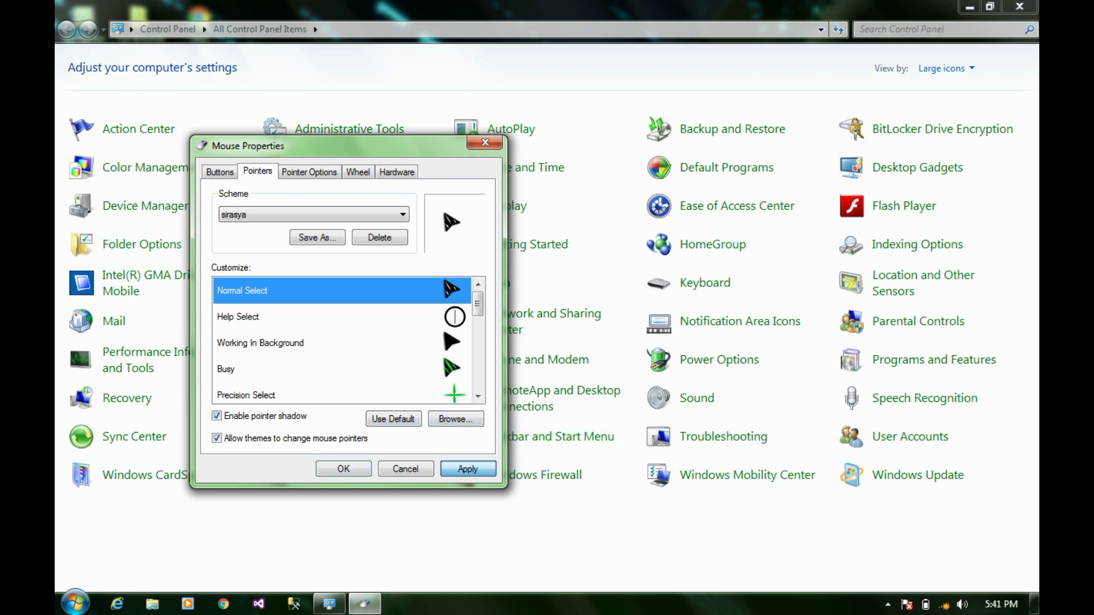
key("Escape")
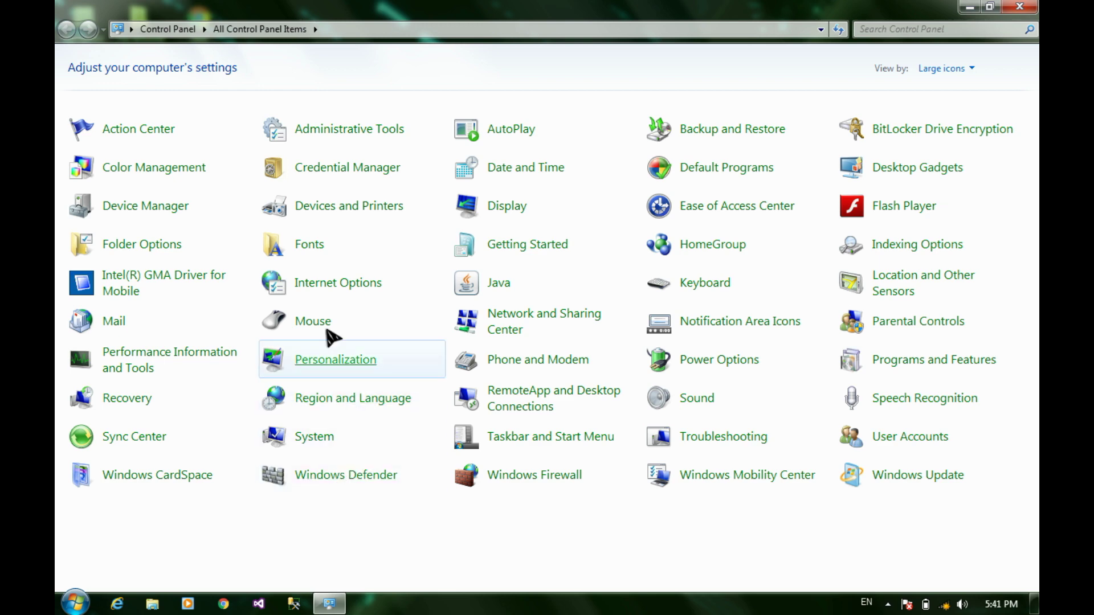
Stop themes from changing mouse pointers in Mouse Properties, apply the setting, and close Mouse Properties and Control Panel
left_click(312, 331)
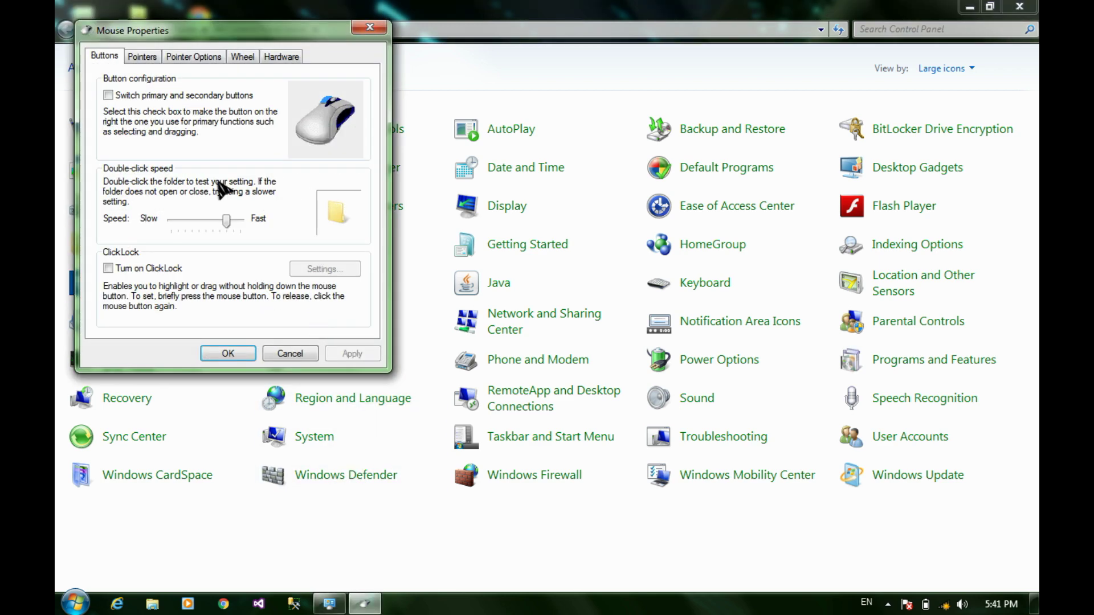
left_click(142, 57)
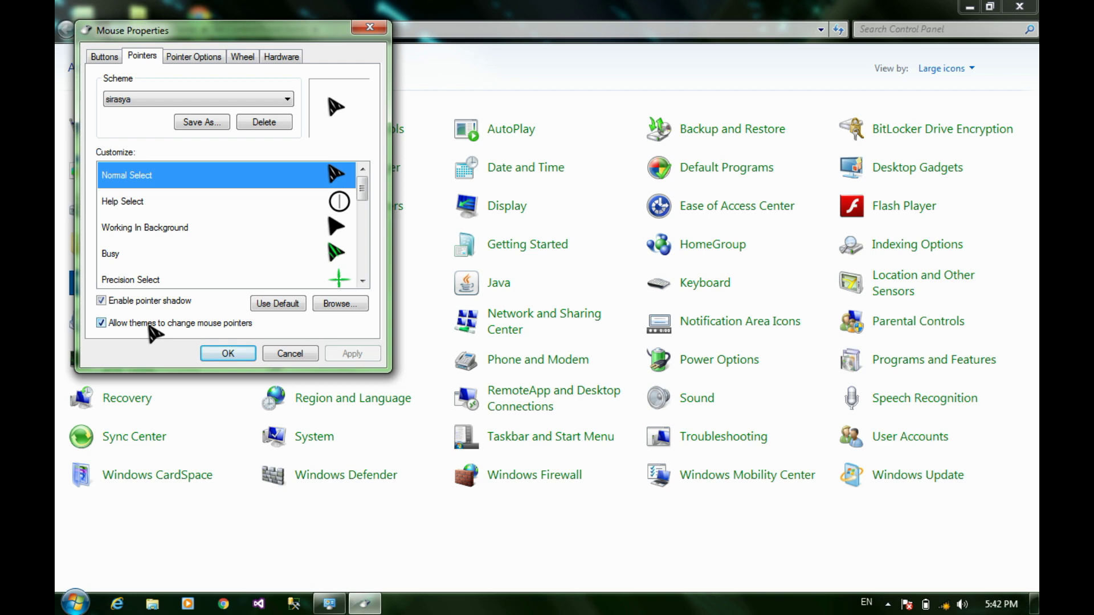
left_click(150, 325)
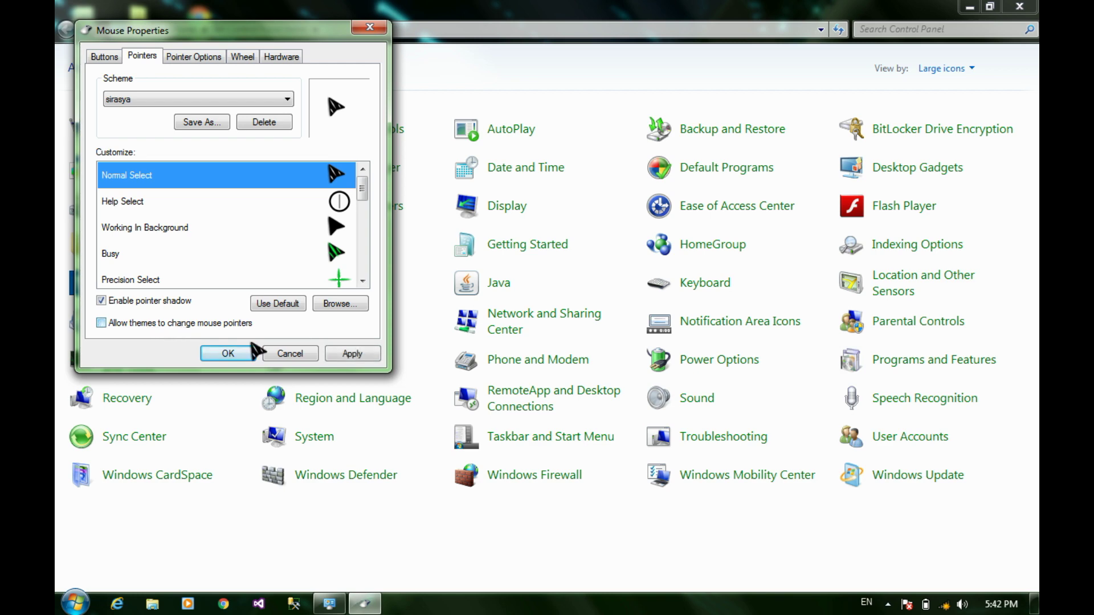
left_click(348, 354)
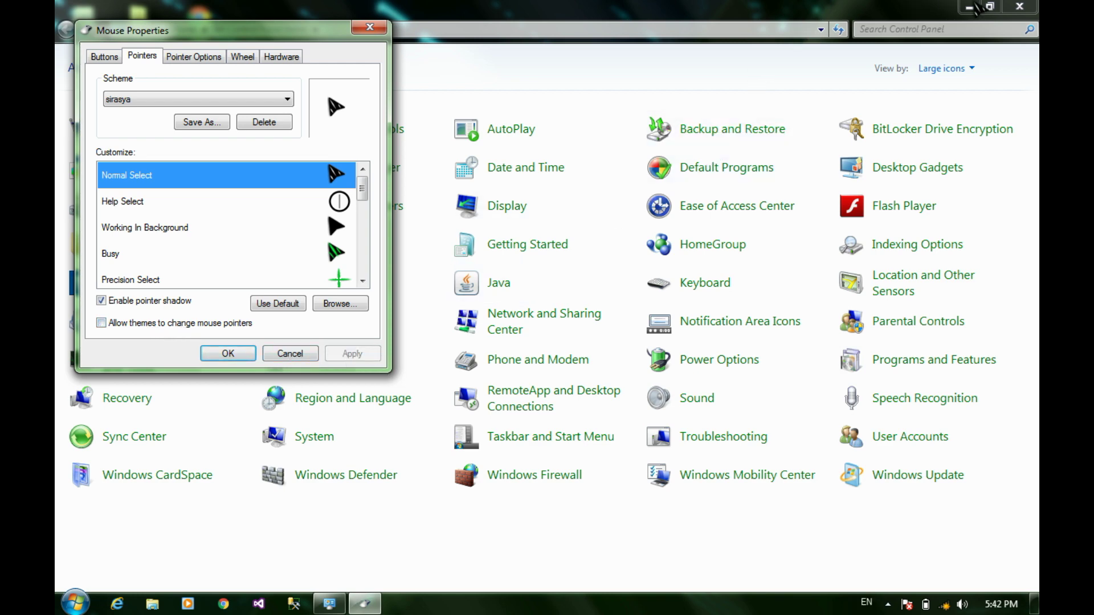
left_click(1020, 6)
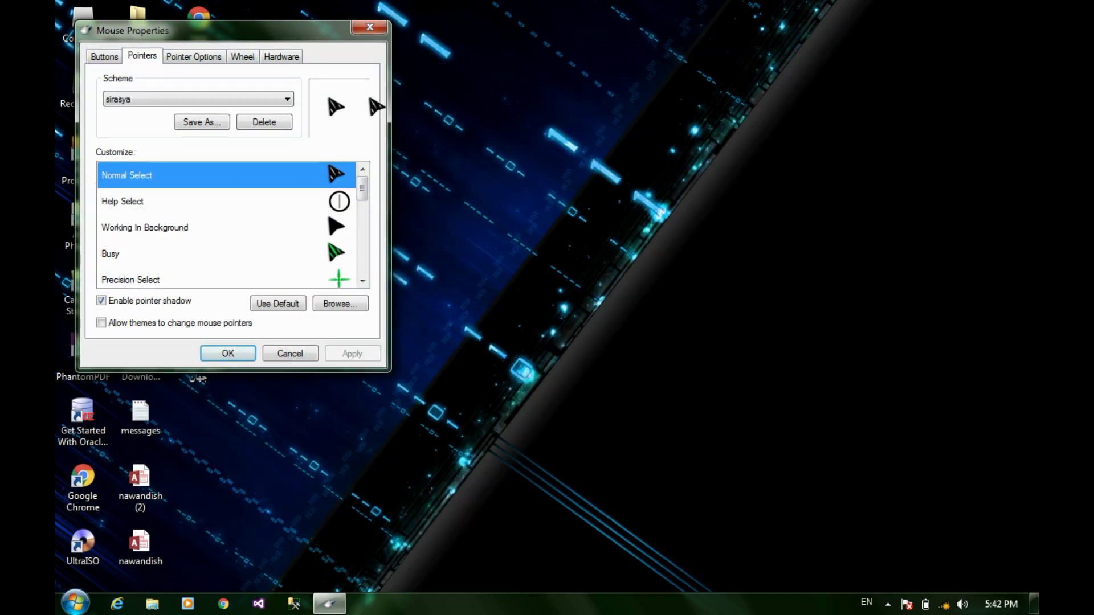
left_click(370, 27)
Refresh the desktop and open the Personalization settings
right_click(444, 89)
left_click(511, 132)
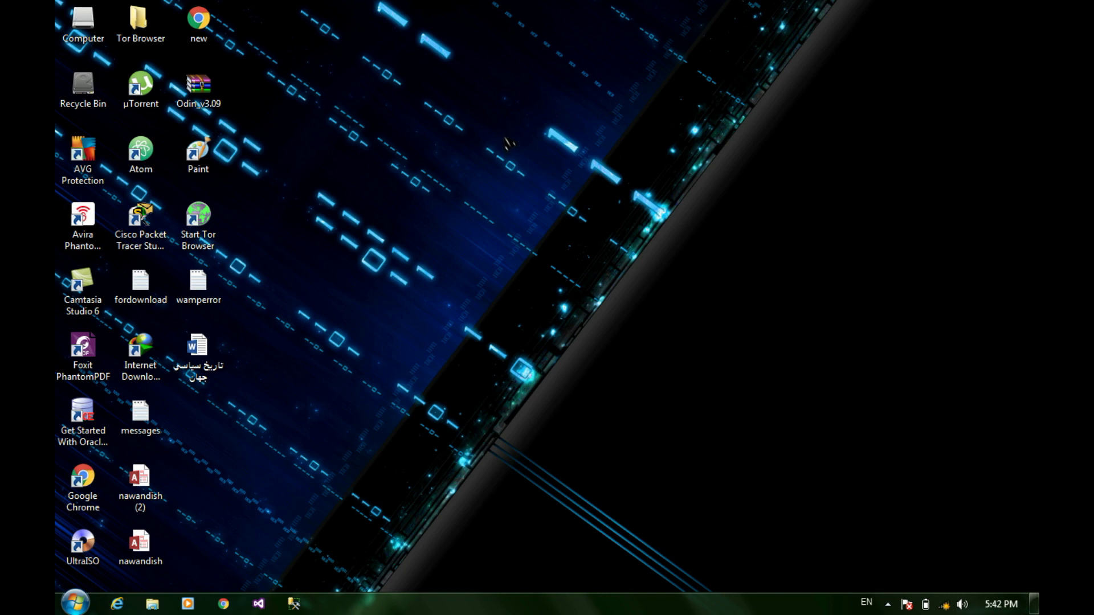
right_click(502, 114)
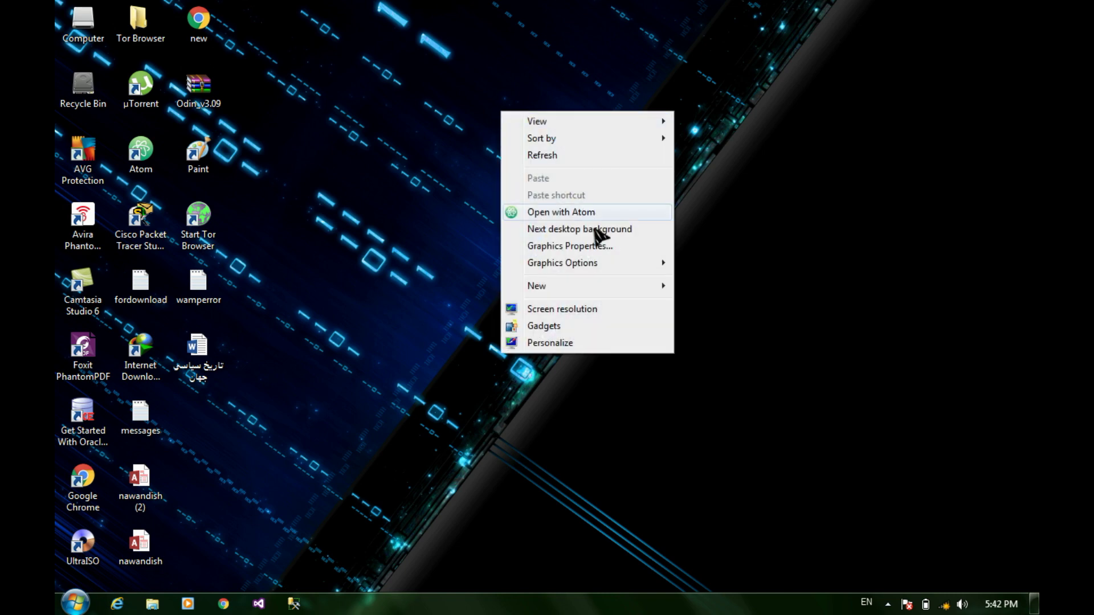
left_click(590, 347)
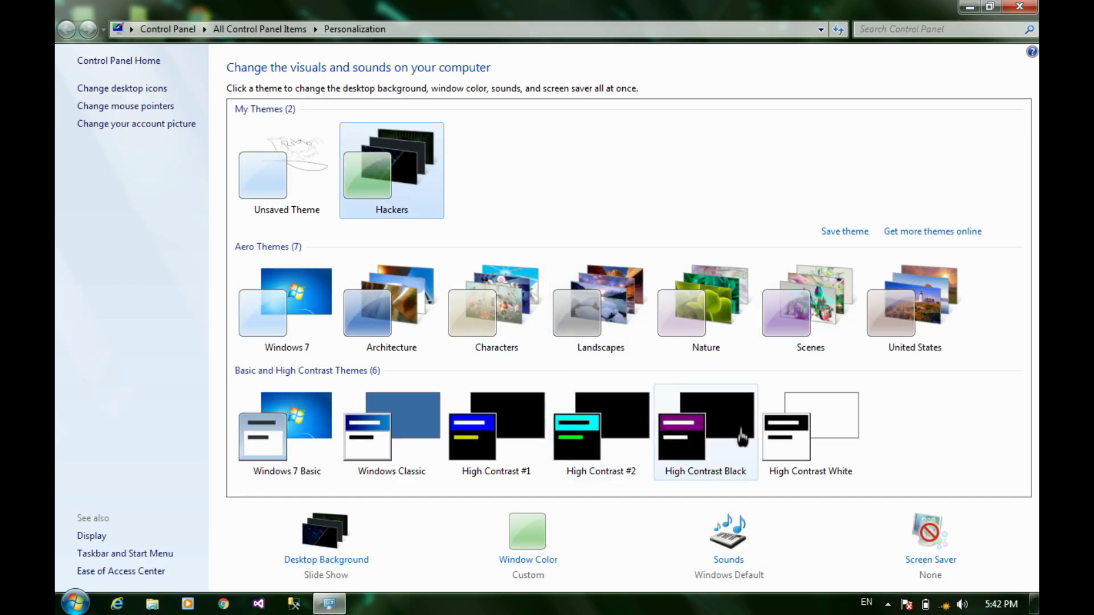
Save the current theme under the name hackers and apply the Characters Aero theme
left_click(848, 233)
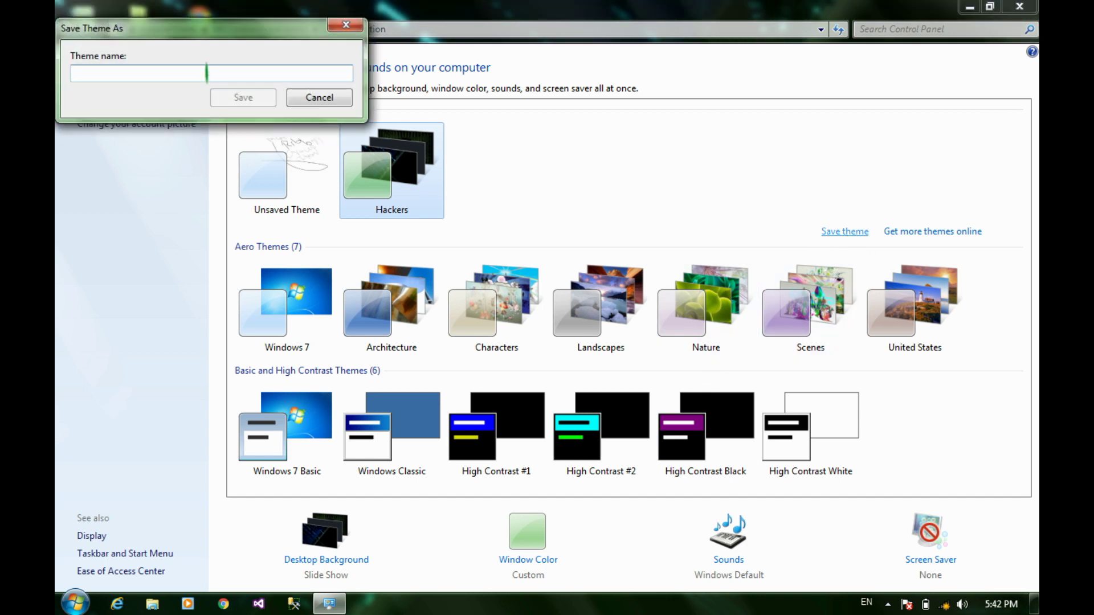
type("hackers")
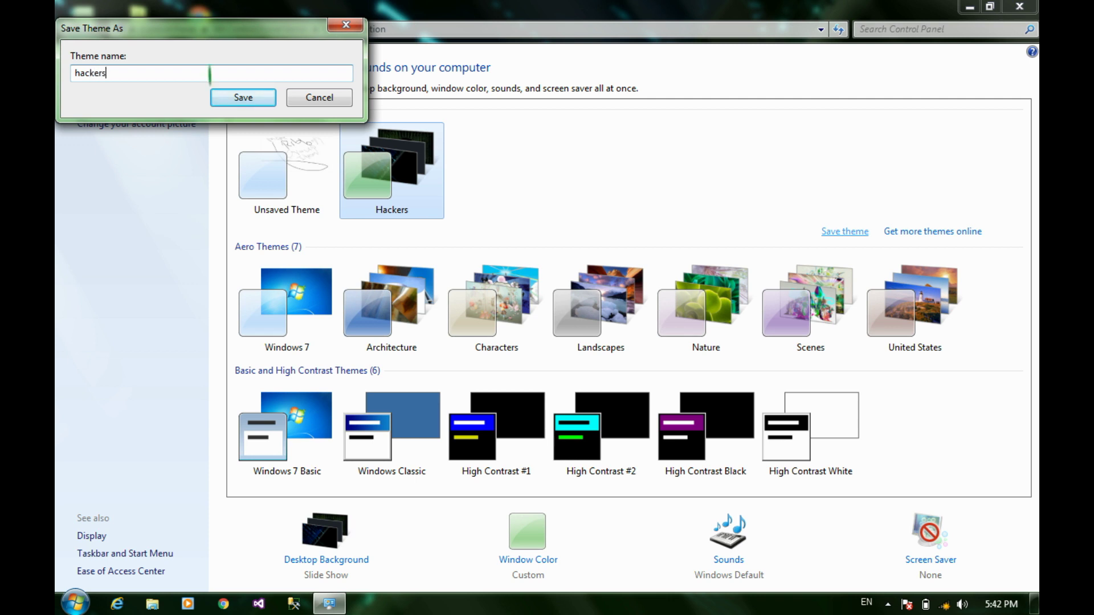
key("Return")
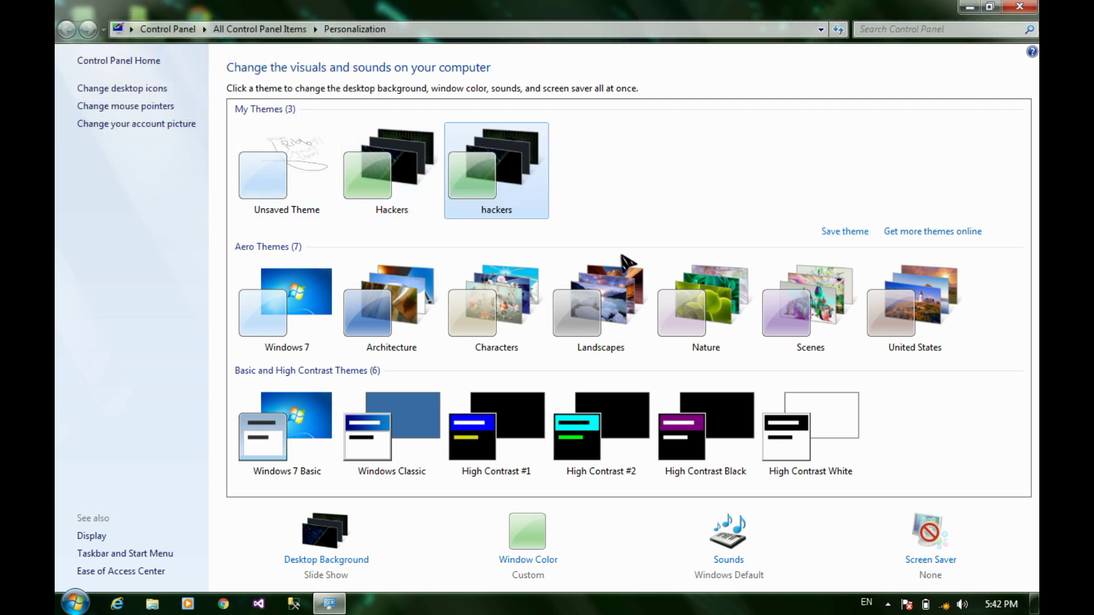
left_click(533, 332)
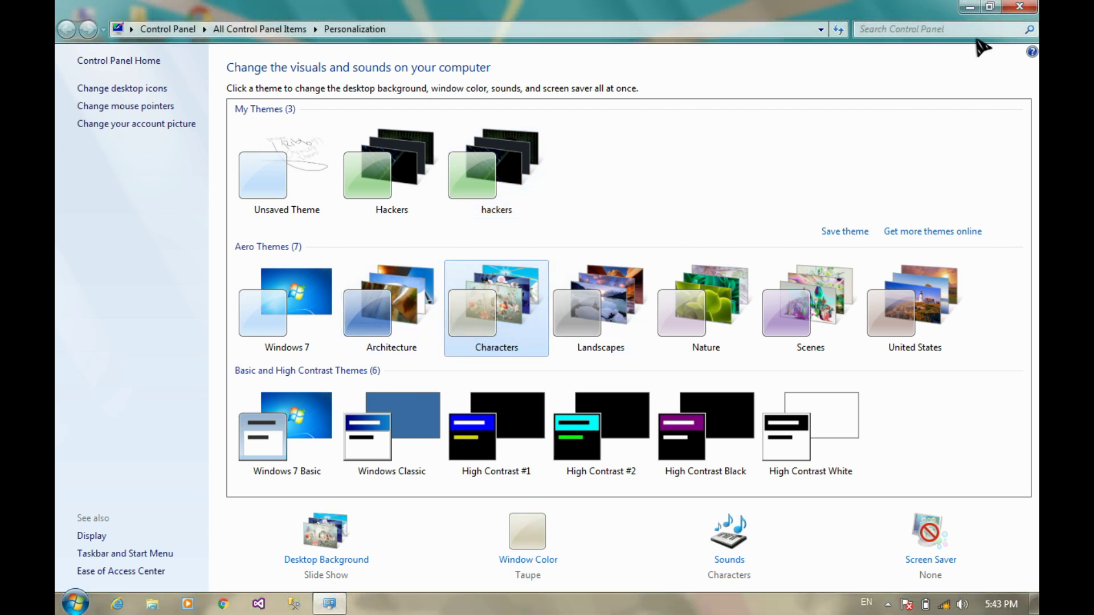
Close the Personalization window, refresh the desktop, and switch to the next desktop background
left_click(1020, 6)
right_click(585, 211)
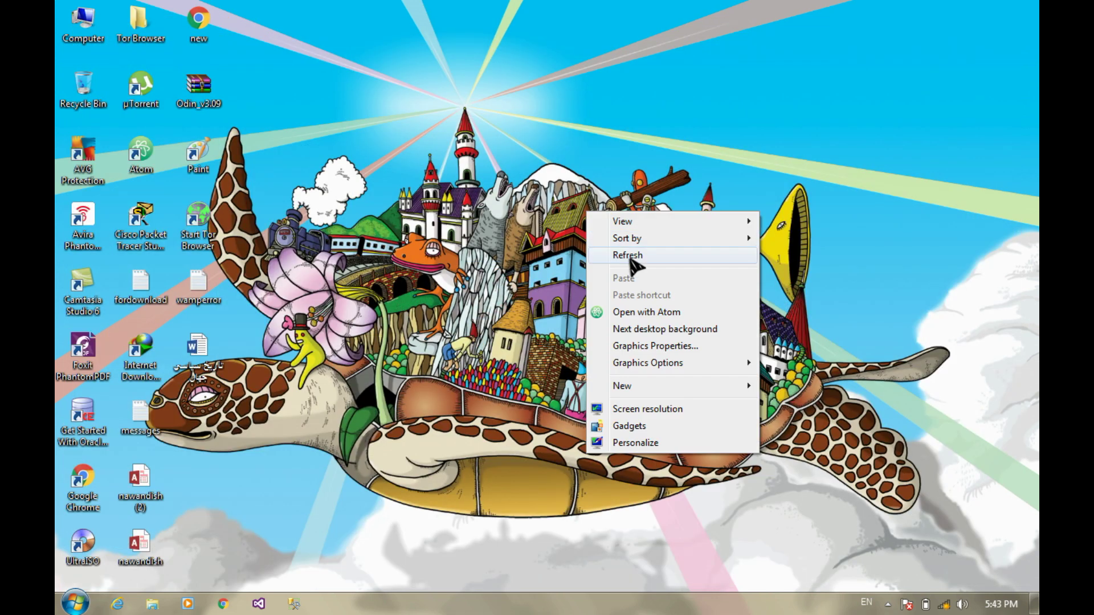
right_click(642, 264)
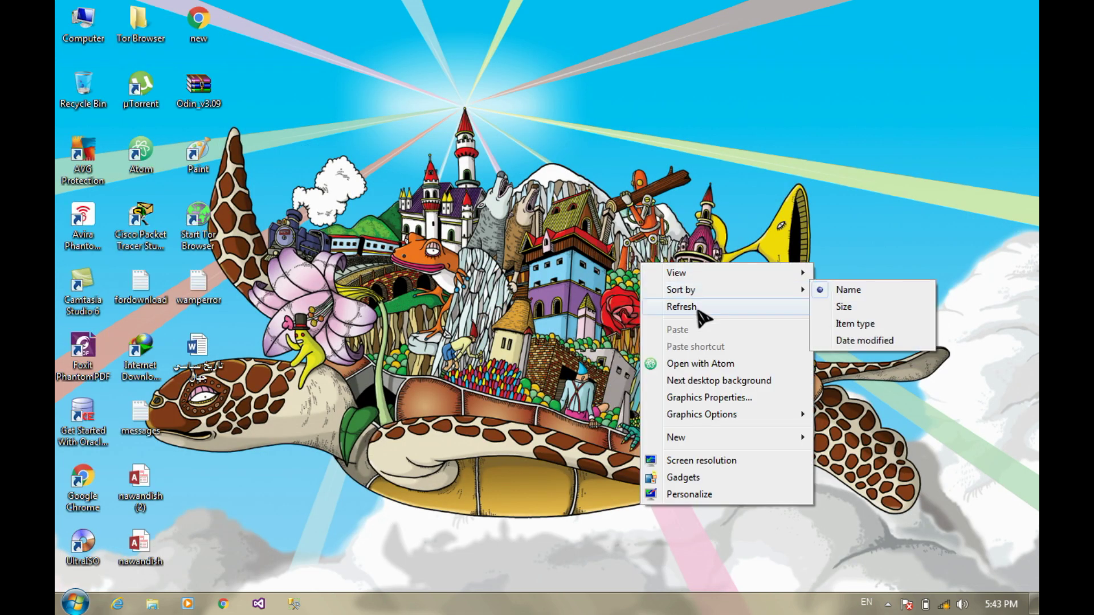
left_click(702, 307)
right_click(586, 298)
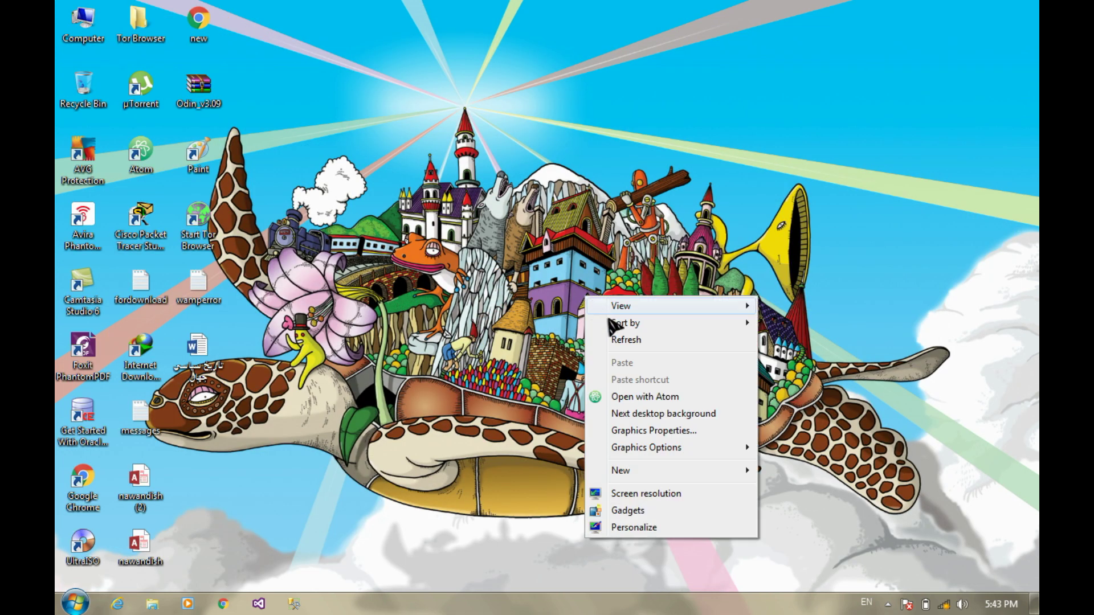
left_click(651, 413)
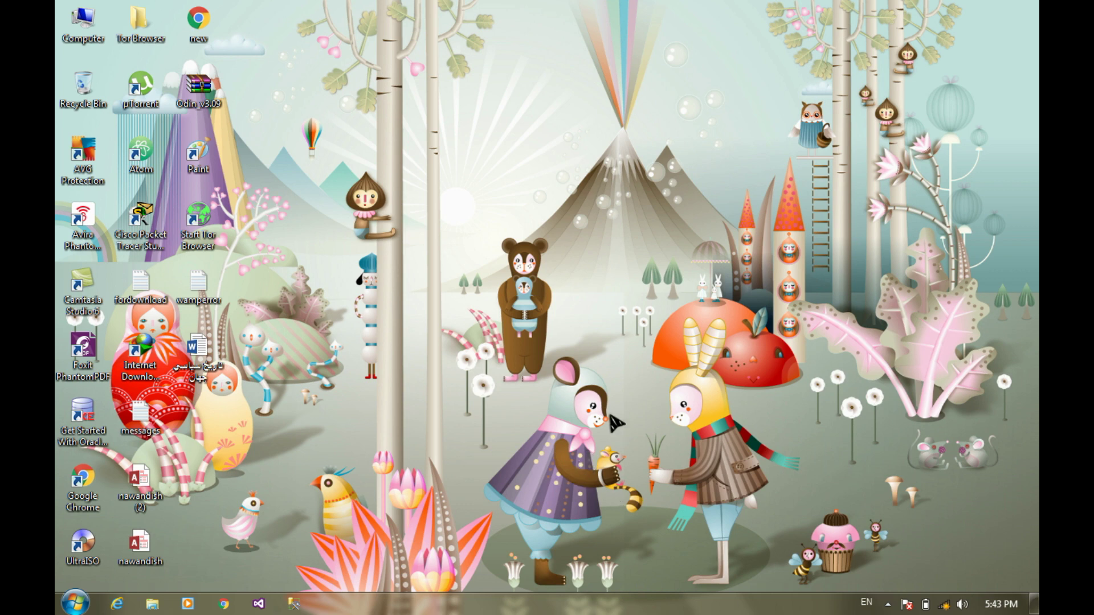
Examine the Display and Screen Resolution pages in Control Panel and return to the desktop
left_click(75, 603)
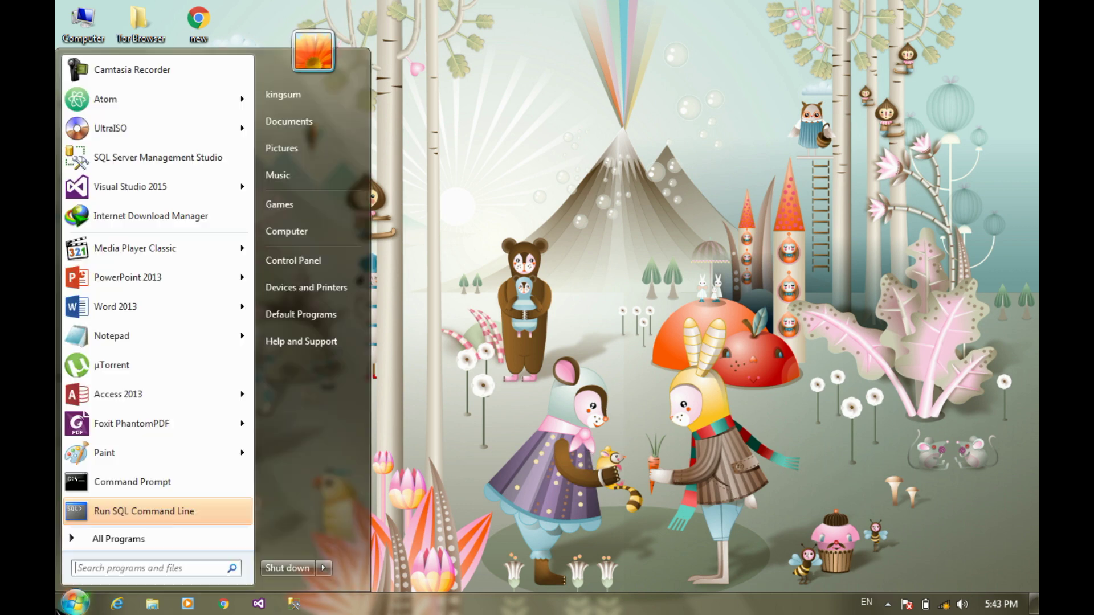
left_click(337, 255)
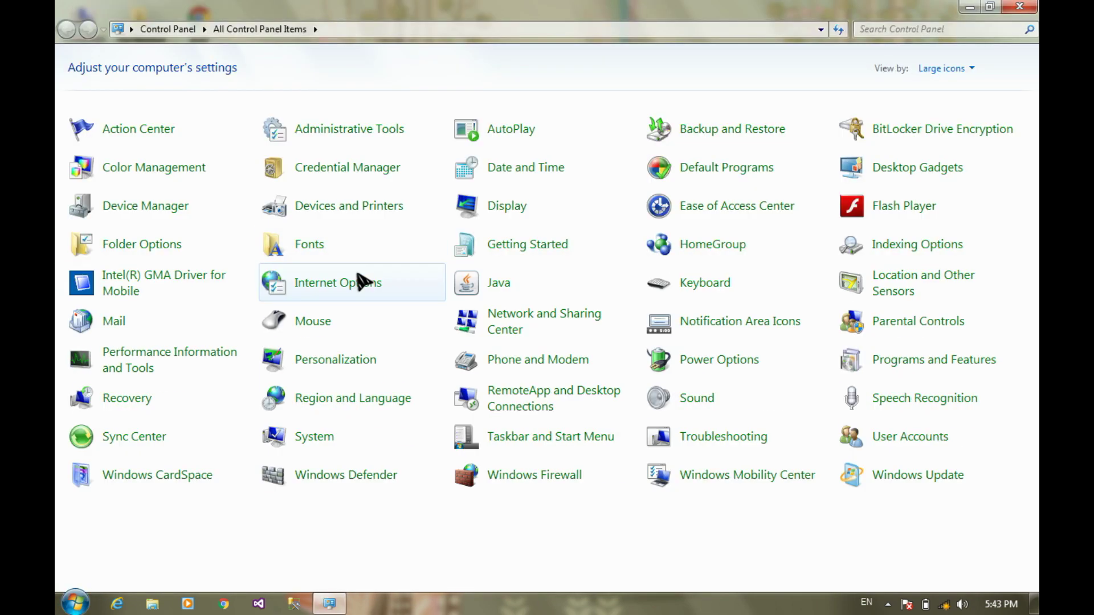
left_click(518, 213)
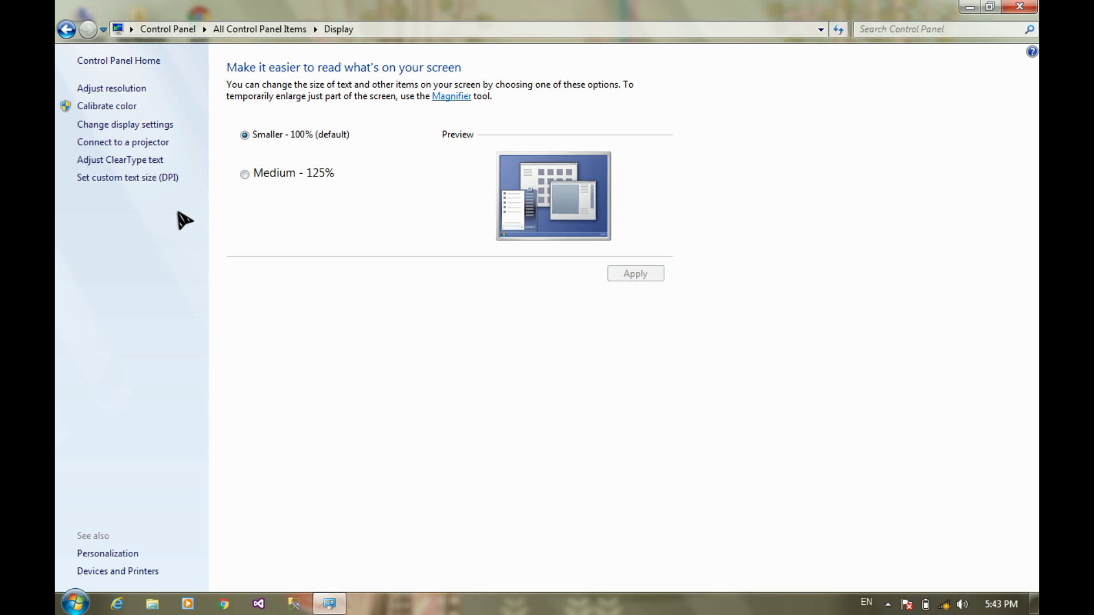
left_click(121, 125)
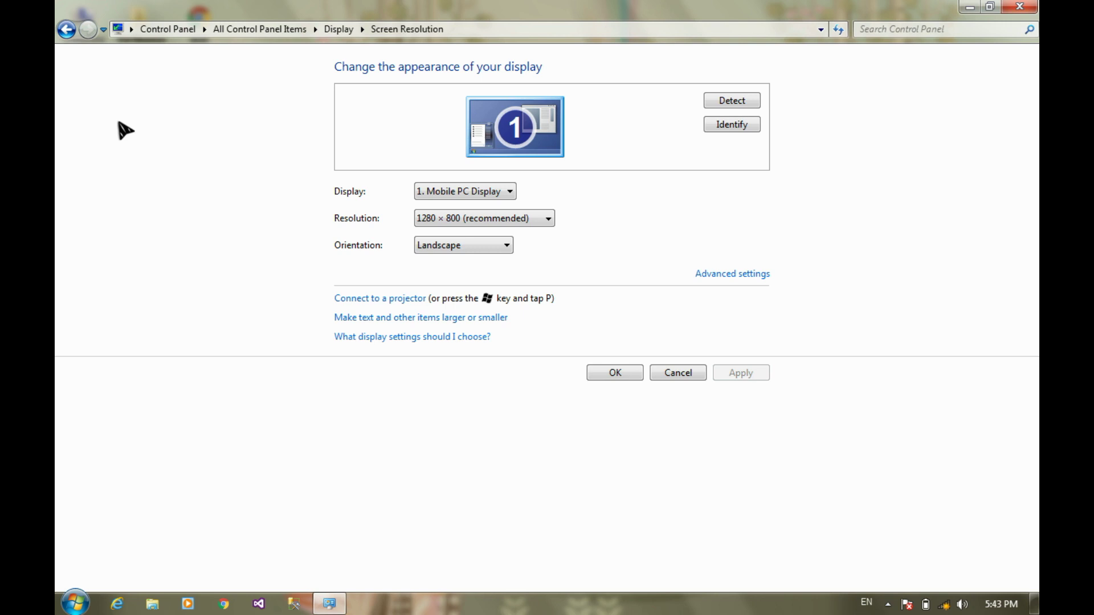
left_click(337, 29)
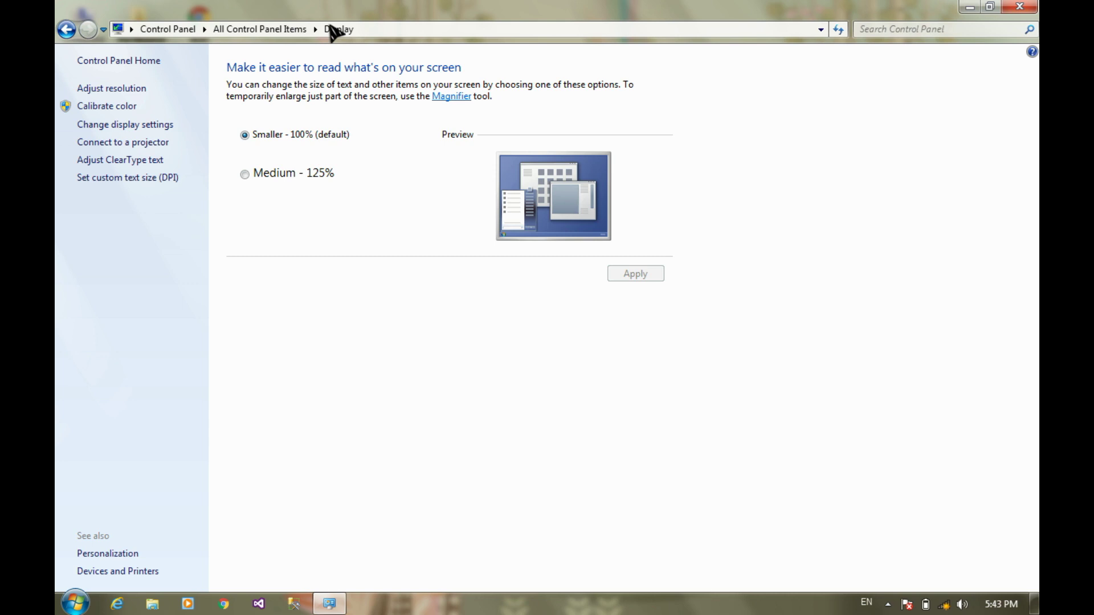
left_click(1020, 7)
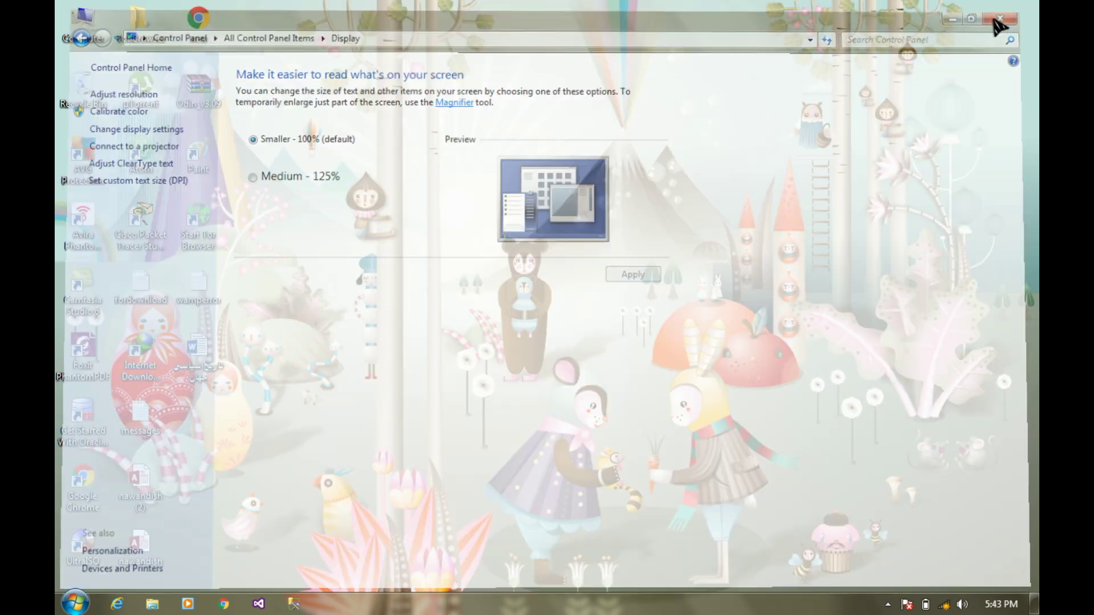
right_click(443, 255)
left_click(341, 288)
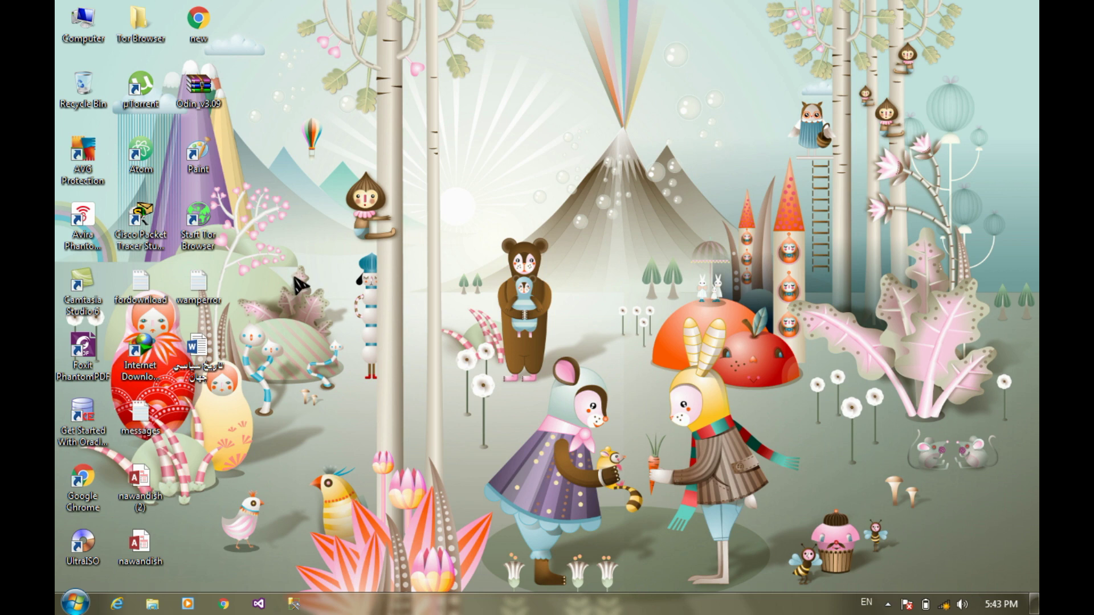
Launch Control Panel by running the command control
key("super+r")
type("co")
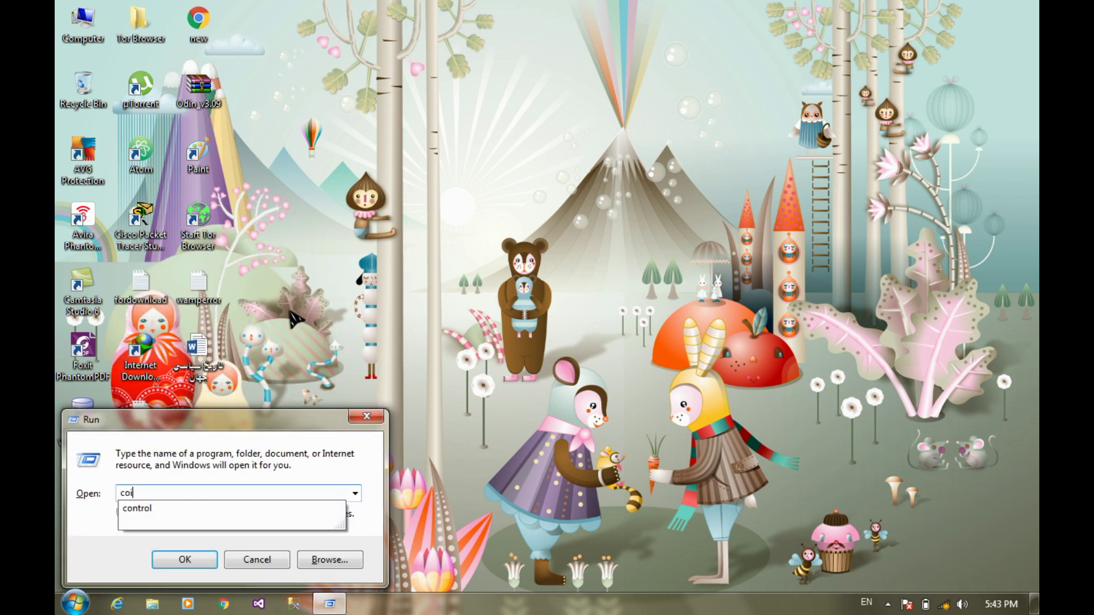
key("BackSpace")
key("BackSpace")
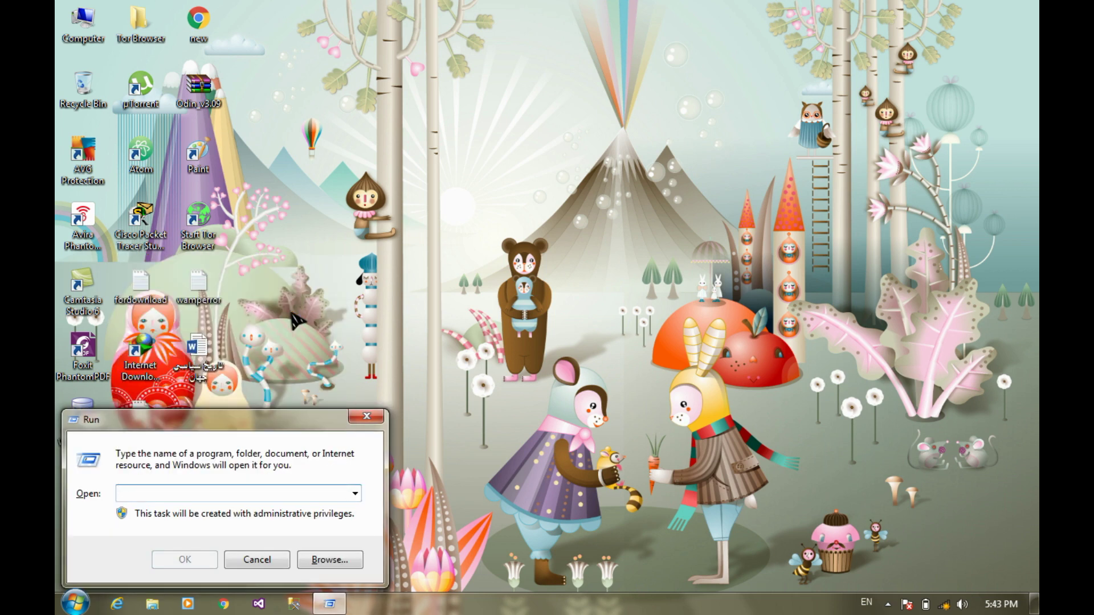
type("con")
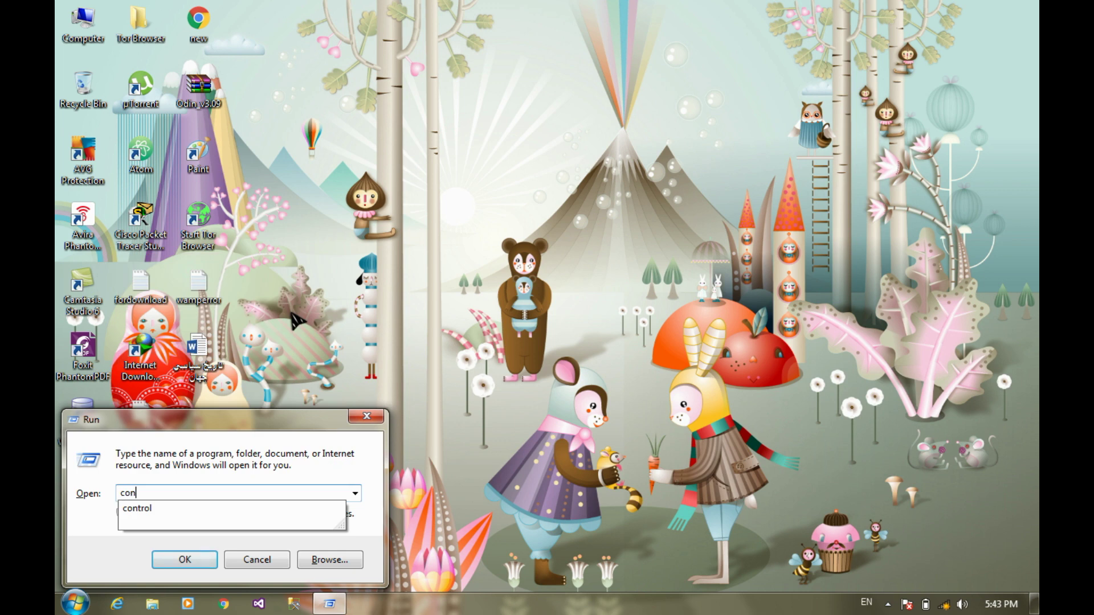
type("trol")
key("Return")
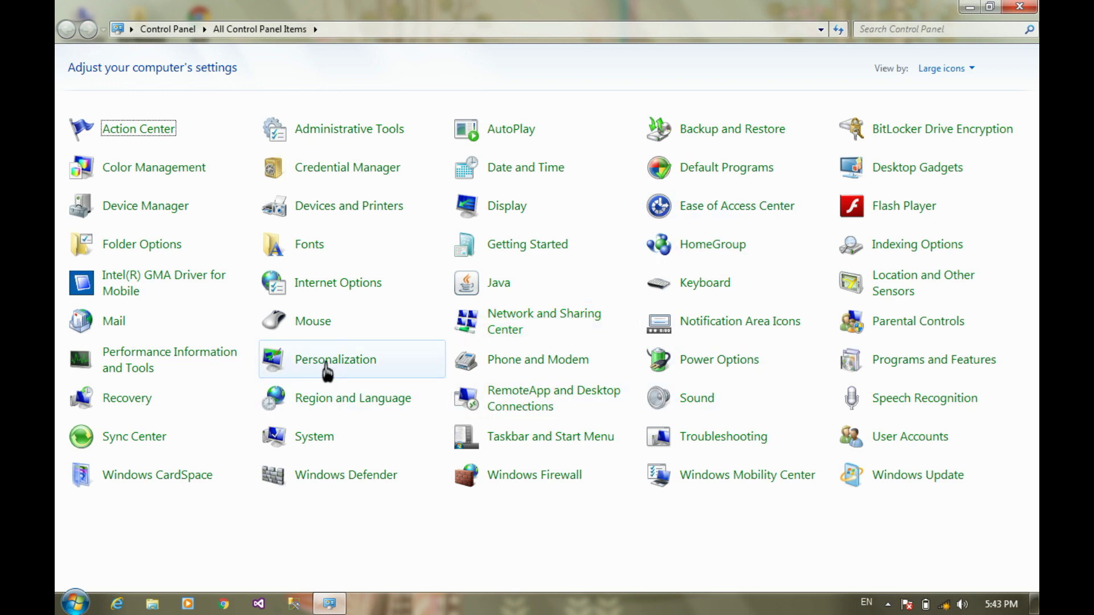
Allow themes to change mouse pointers in Mouse Properties and apply the setting
left_click(323, 329)
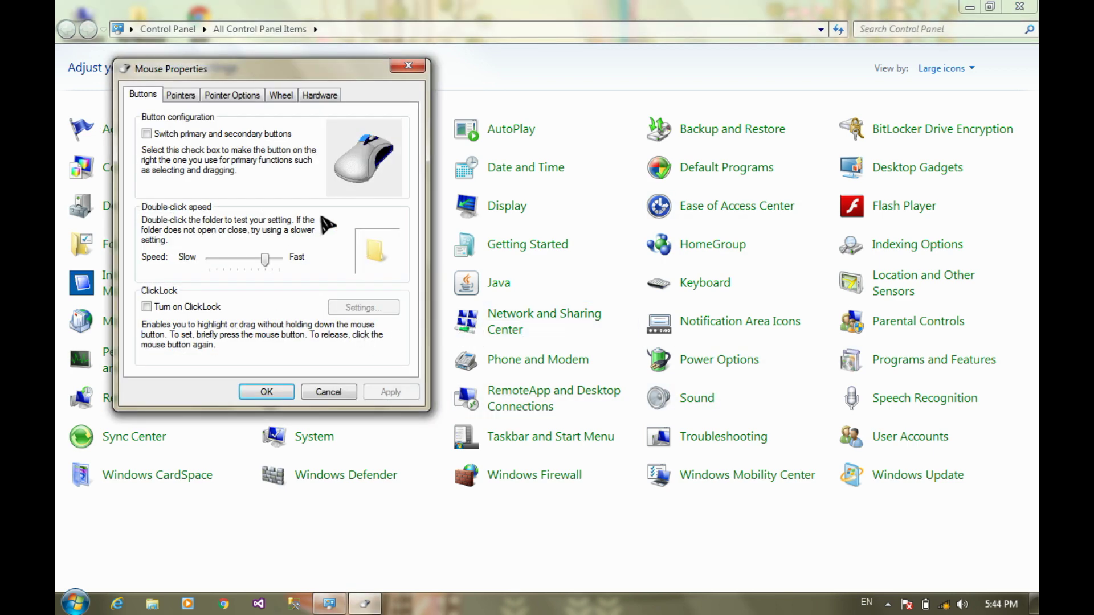
left_click(183, 98)
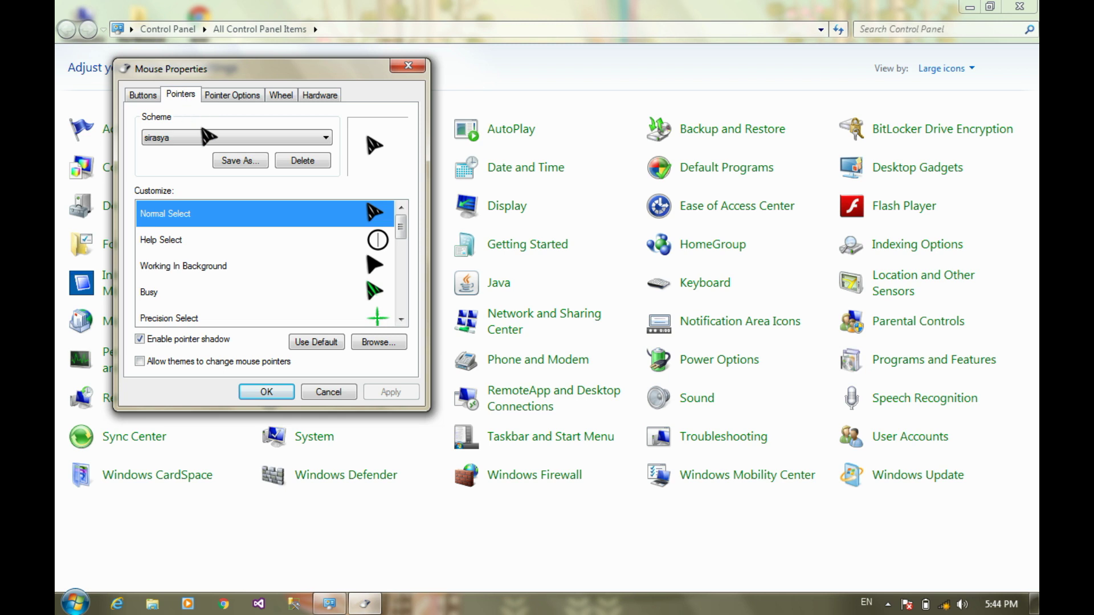
left_click(202, 365)
left_click(376, 393)
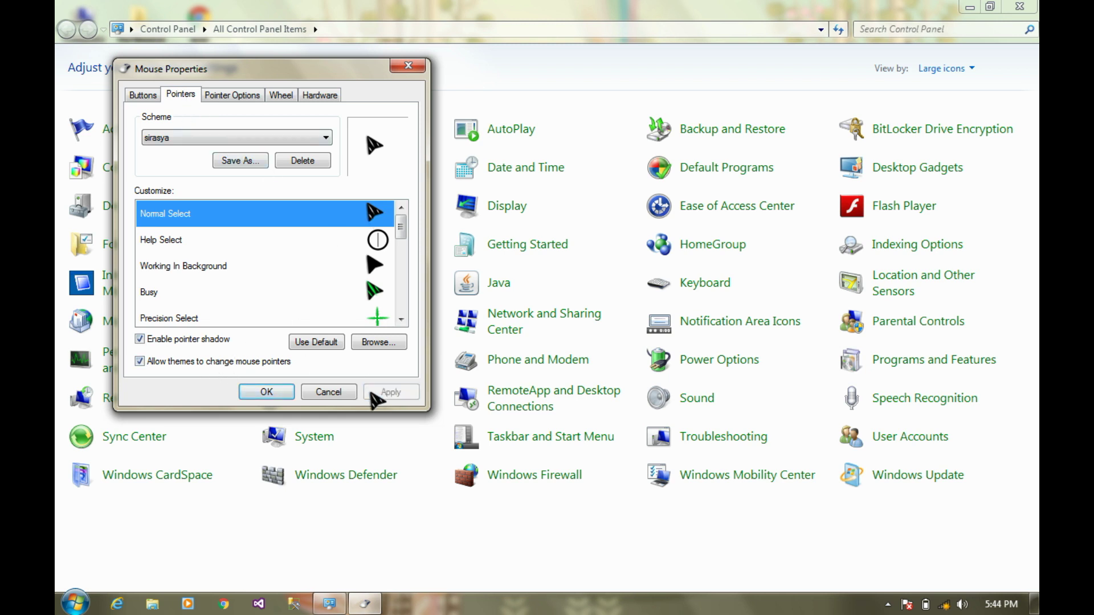
Apply the Landscapes Aero theme and switch to the saved hackers theme from the desktop's Personalization settings
left_click(1034, 604)
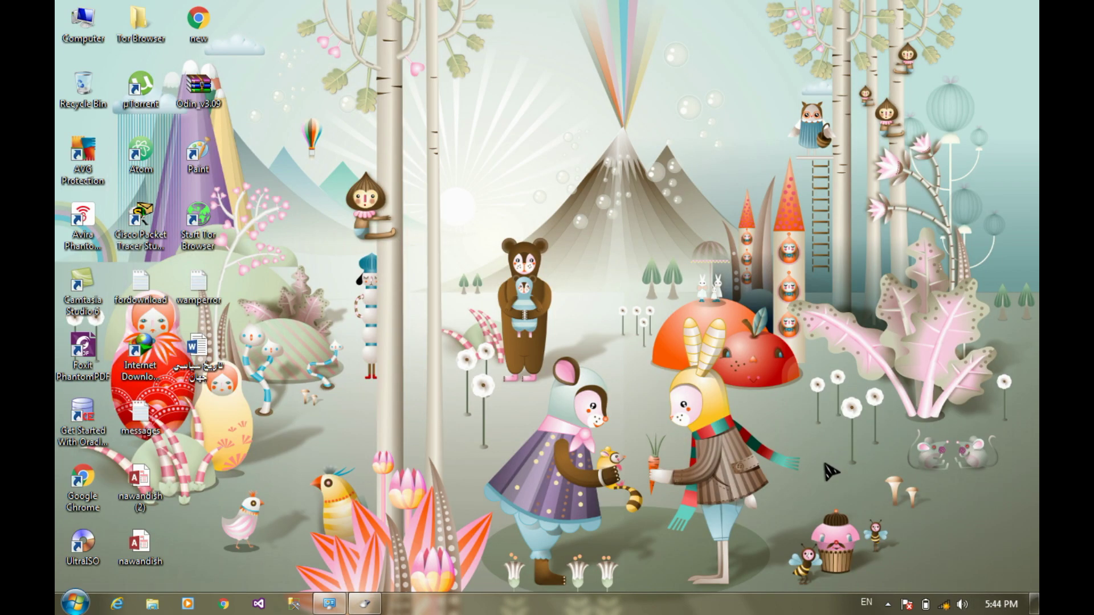
right_click(844, 459)
left_click(892, 447)
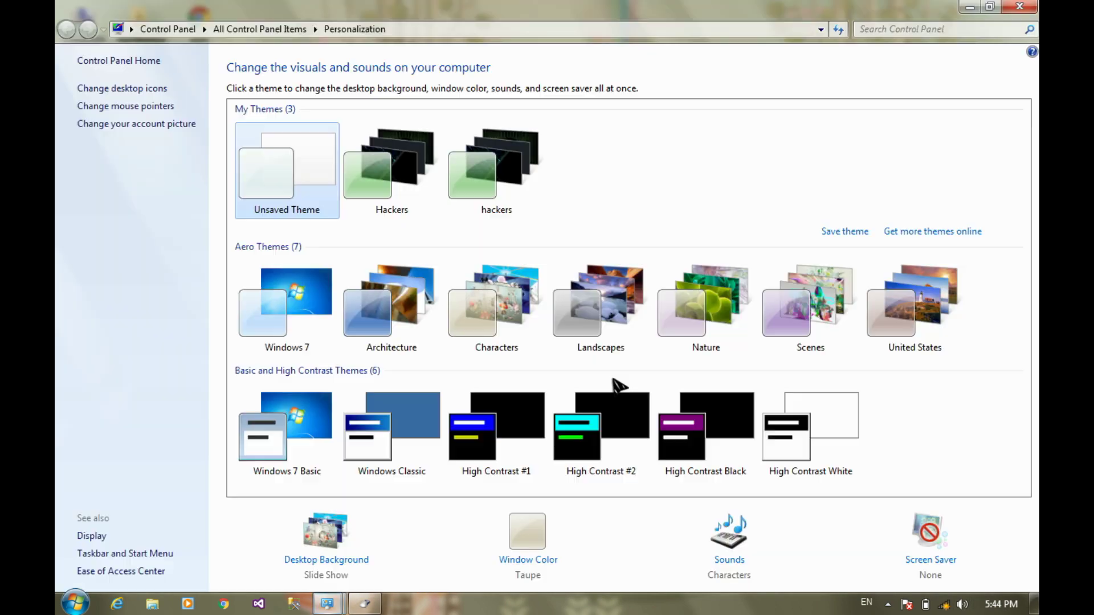
left_click(604, 314)
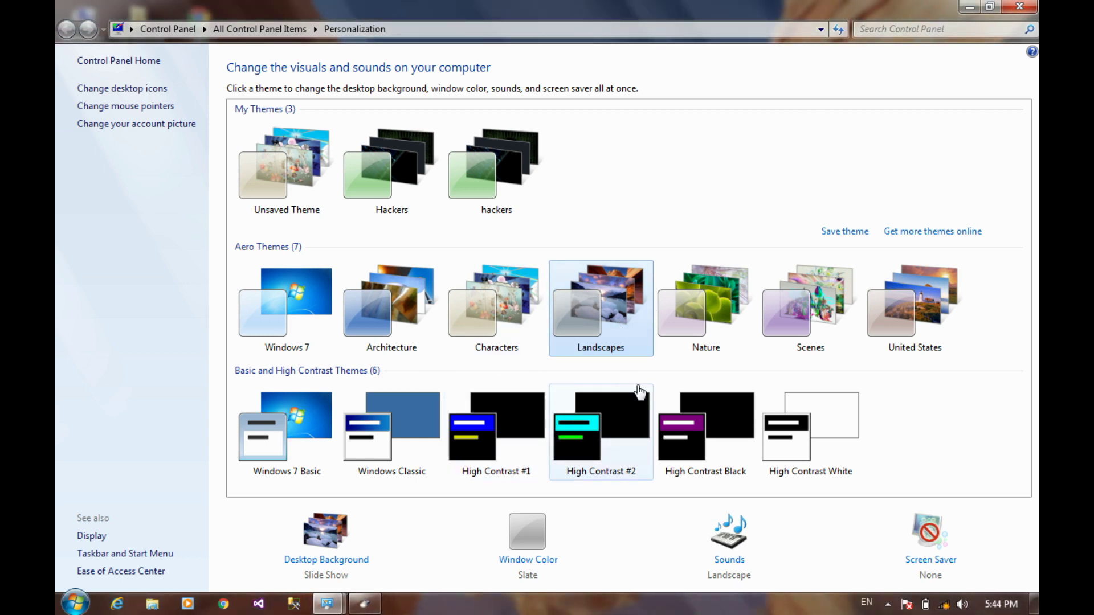
left_click(529, 172)
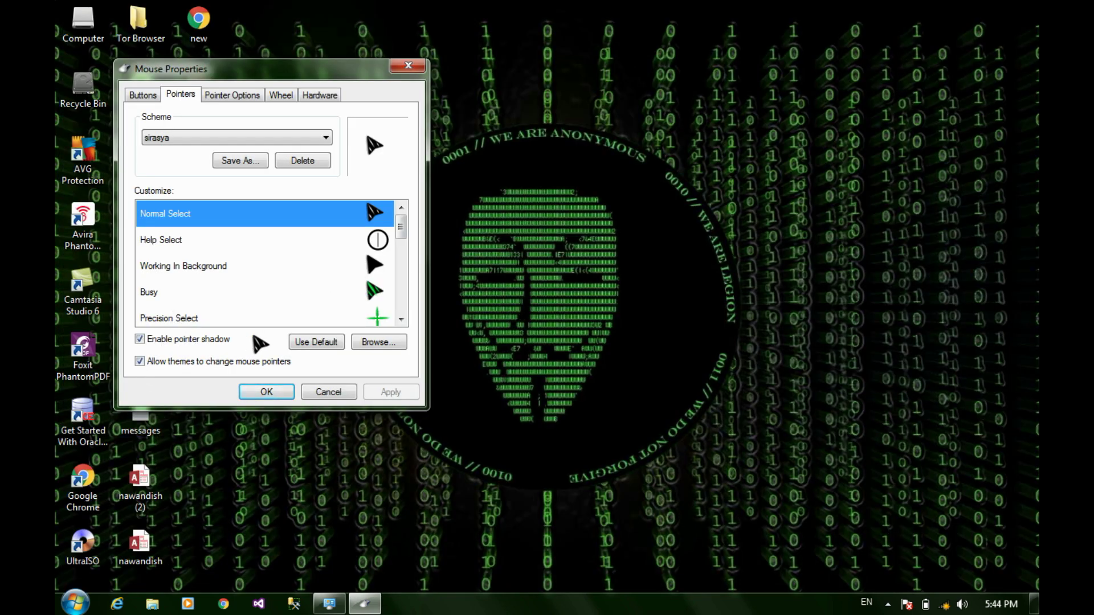
Look through the cursor files available for the Normal Select pointer and dismiss the list
left_click(376, 346)
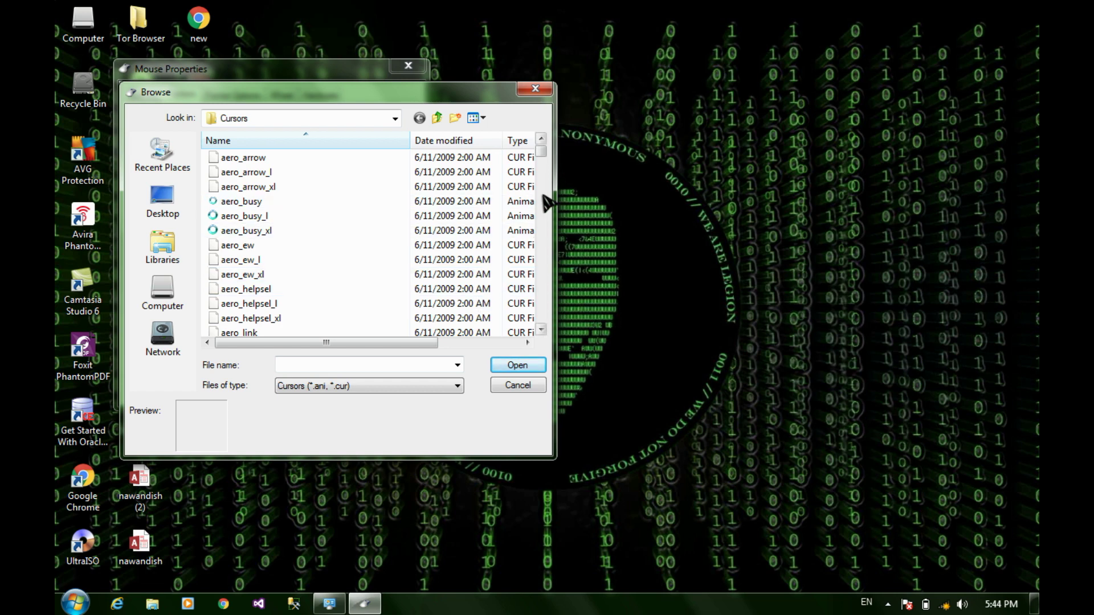
scroll(549, 182, "down", 7)
scroll(548, 188, "down", 15)
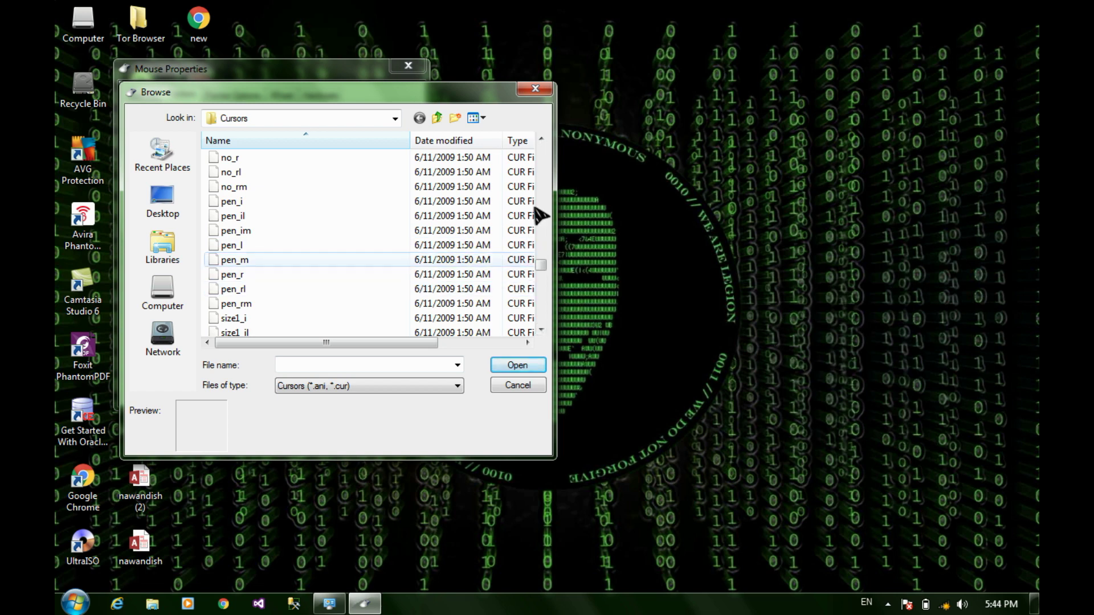
left_click(535, 89)
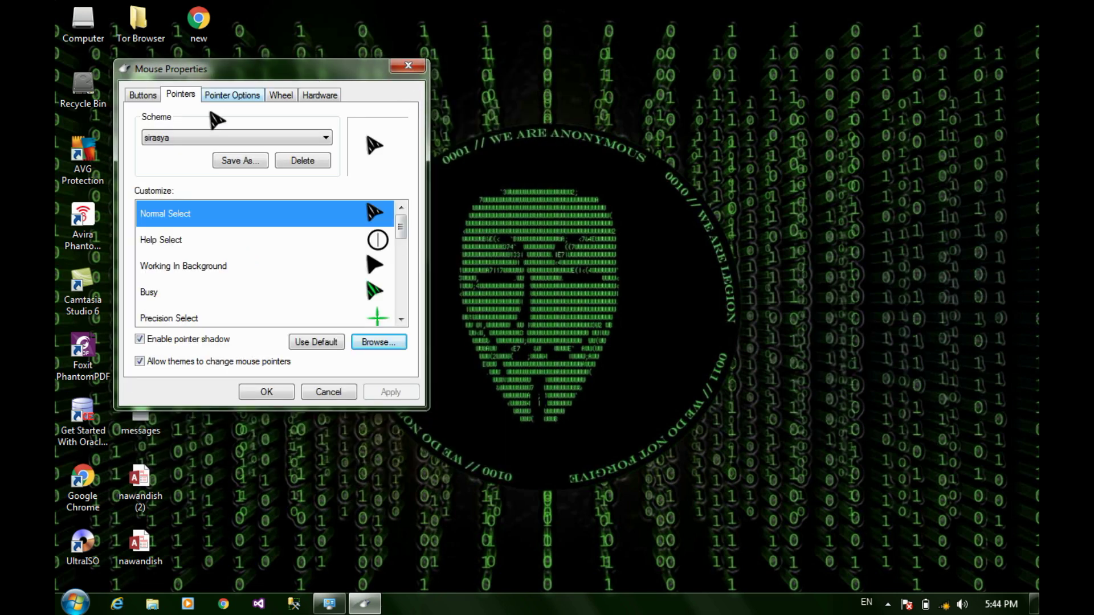
Show the Pointer Options settings in Mouse Properties and advance the desktop background twice
left_click(231, 96)
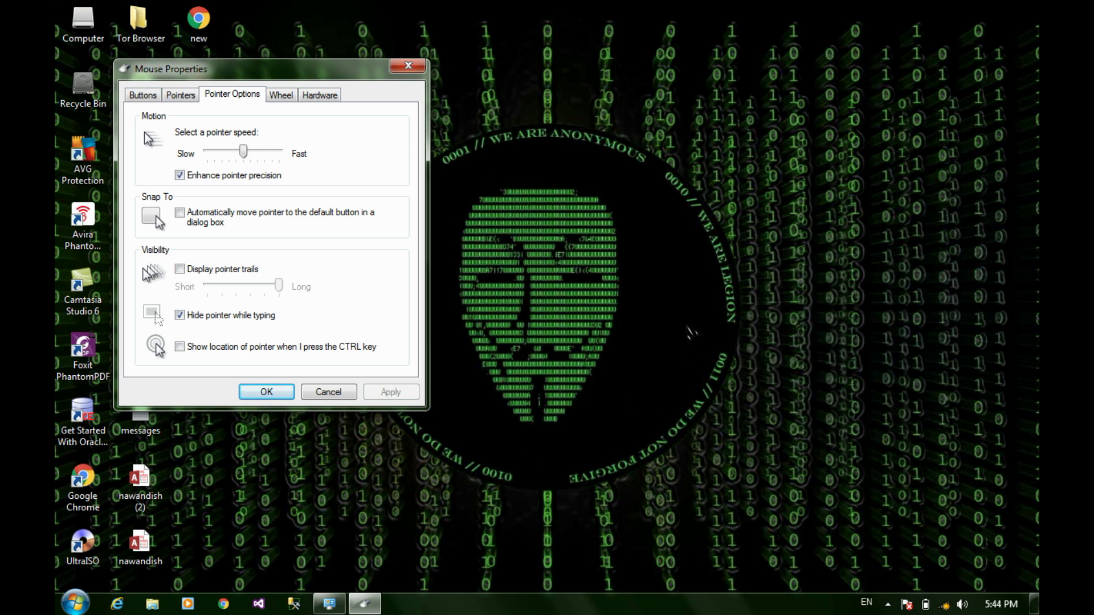
right_click(622, 282)
left_click(698, 400)
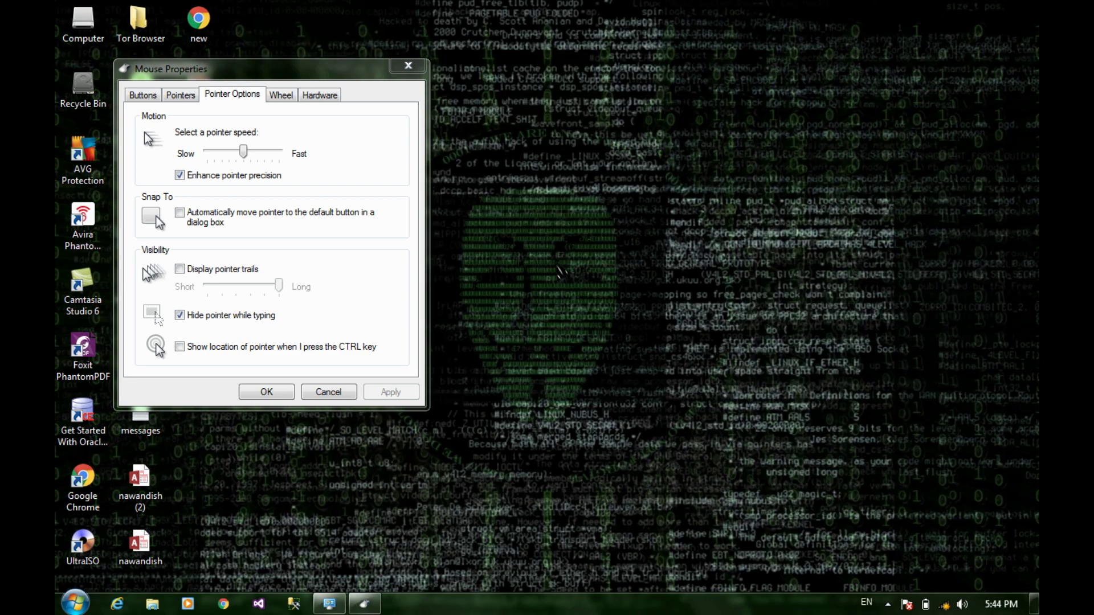
right_click(557, 264)
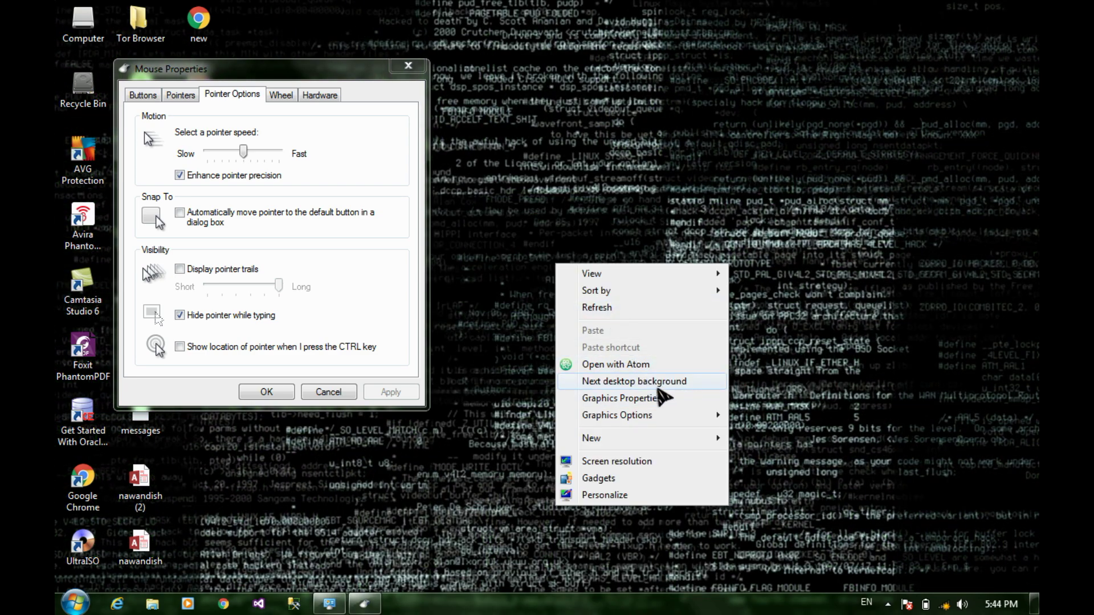
left_click(660, 386)
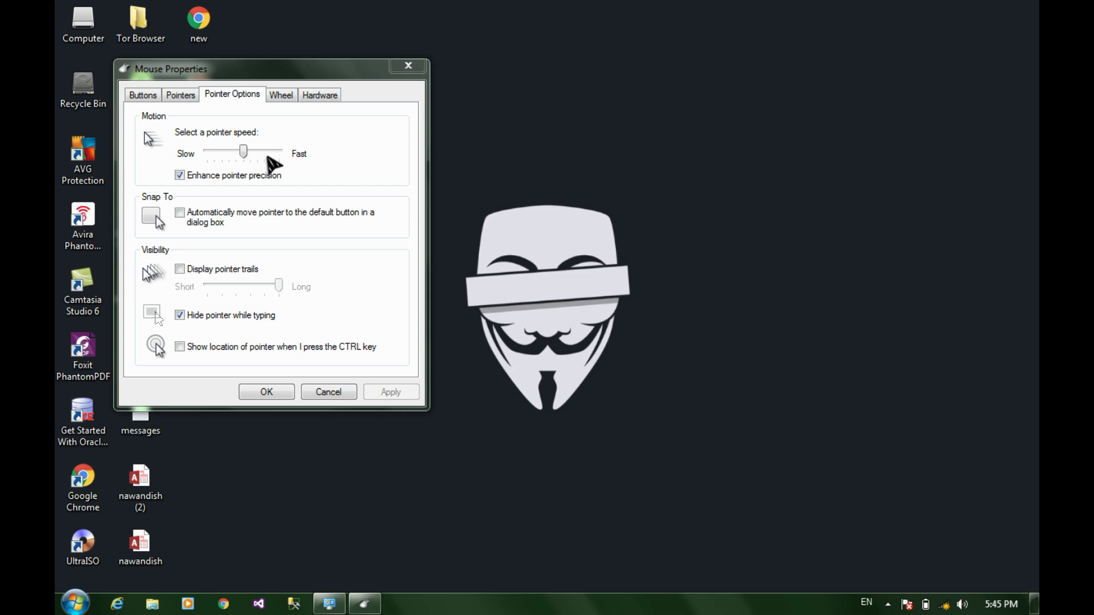
Set the pointer speed to the fastest and disable Enhance pointer precision, applying each change
left_click_drag(246, 153, 322, 159)
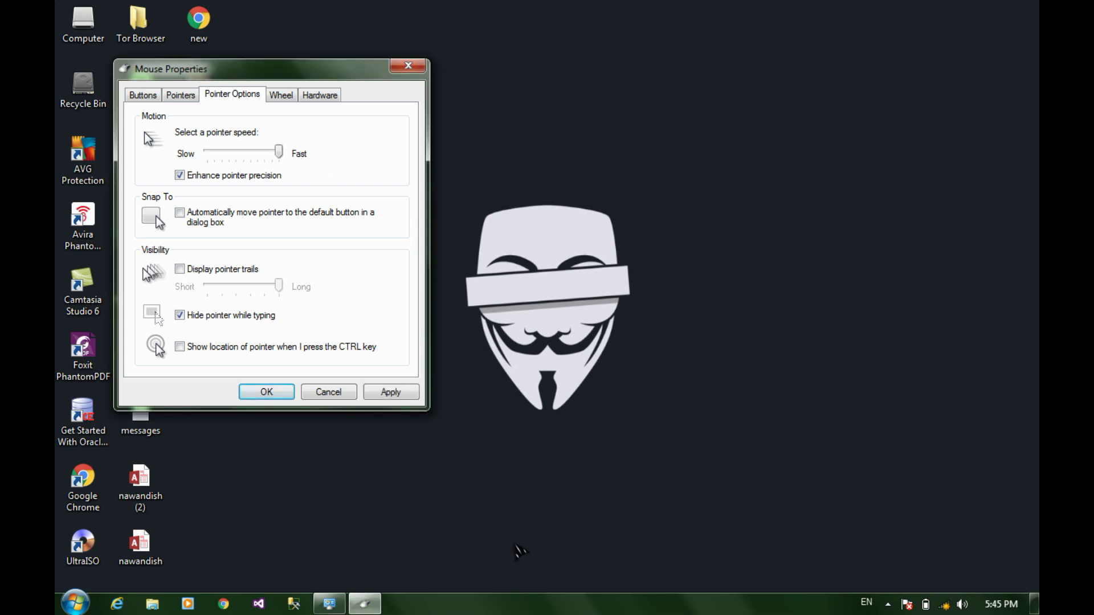
left_click(390, 393)
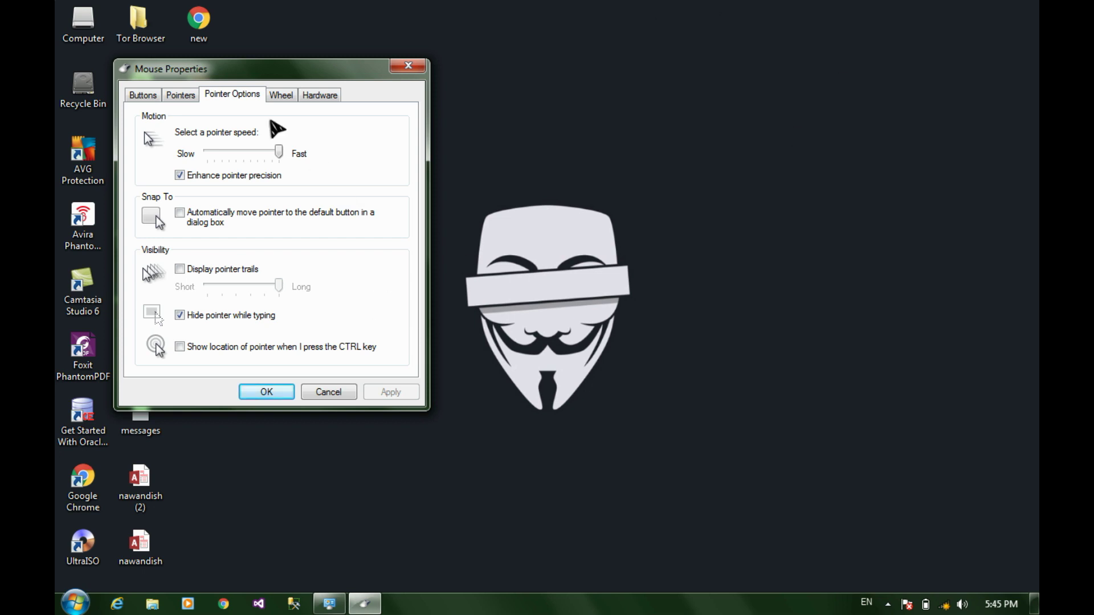
left_click(247, 177)
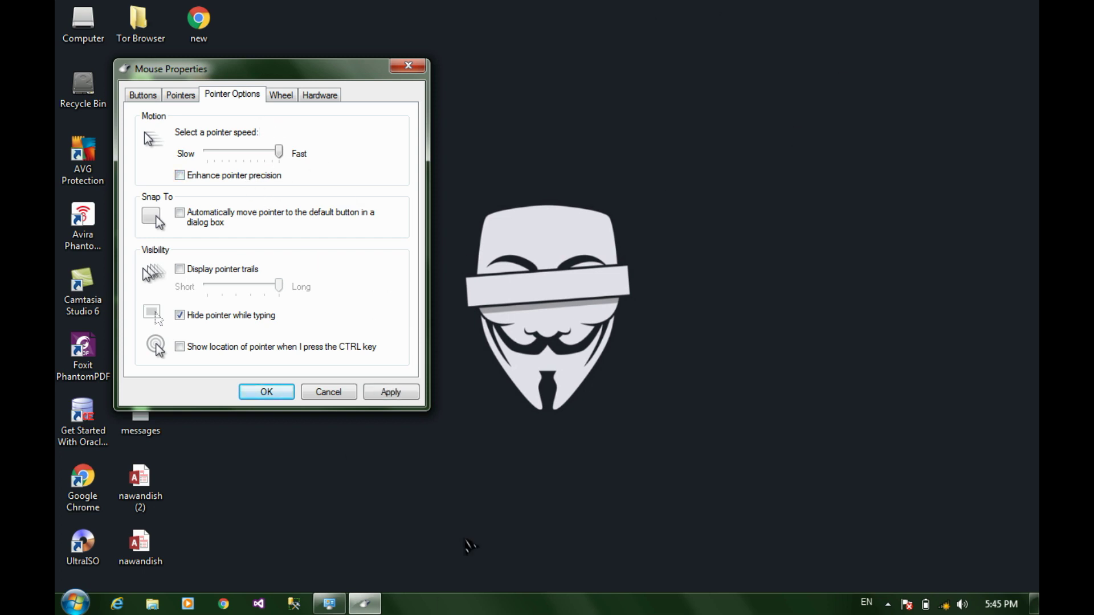
left_click(385, 392)
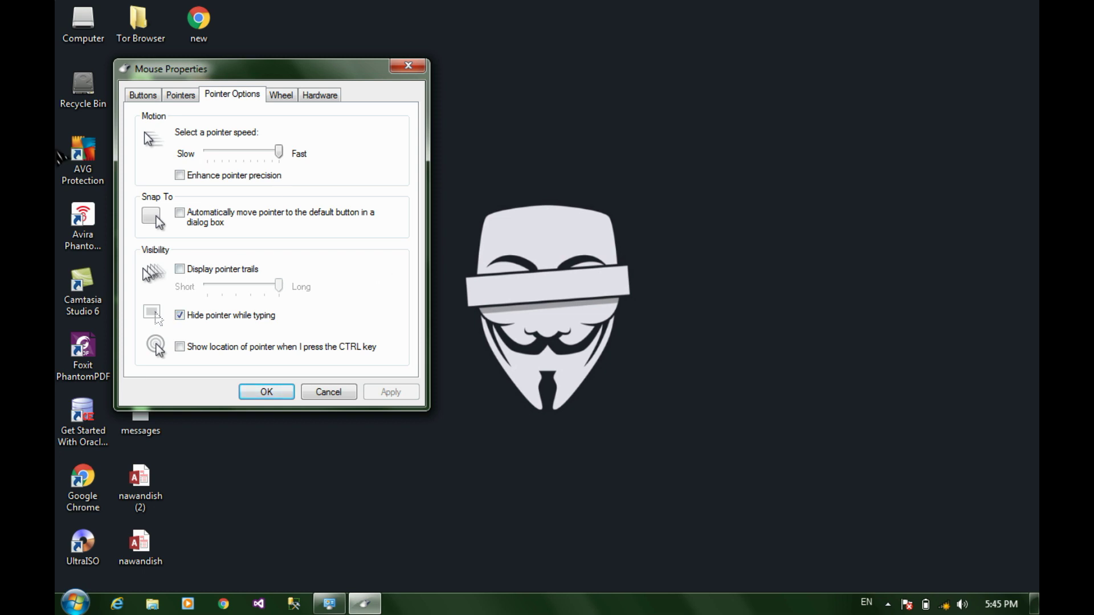
Enable Enhance pointer precision and set the pointer speed slightly above the middle, applying each change
left_click(207, 180)
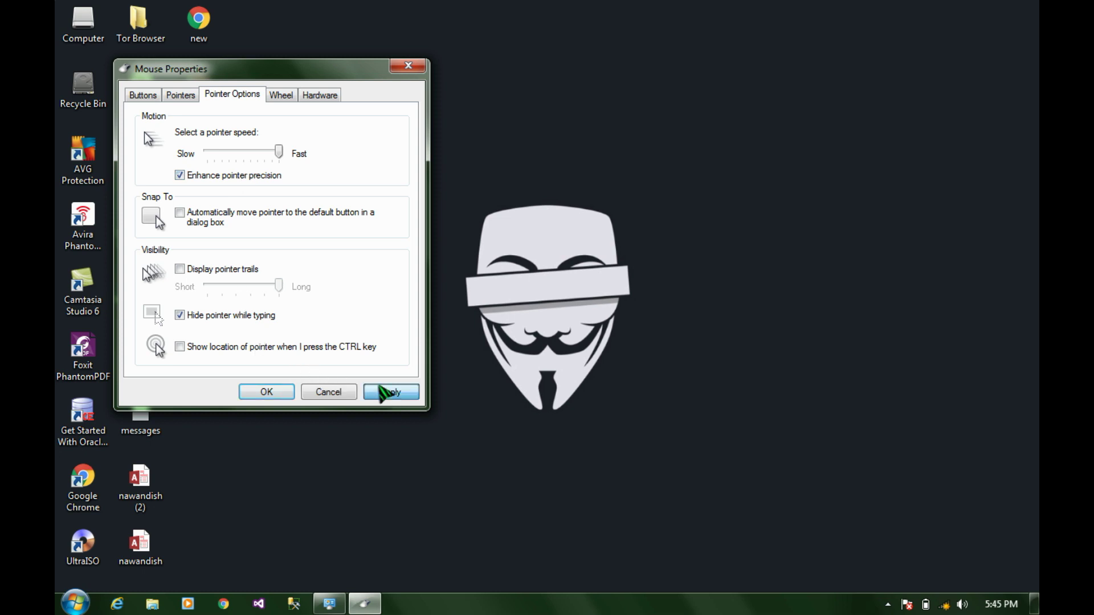
left_click(382, 392)
left_click_drag(277, 153, 242, 156)
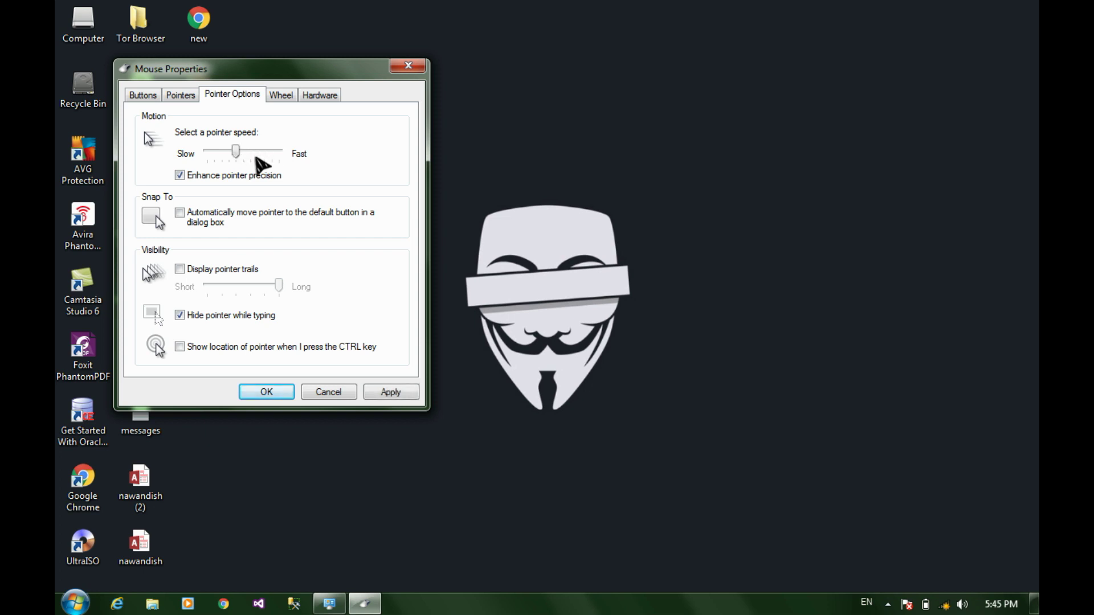
left_click(252, 153)
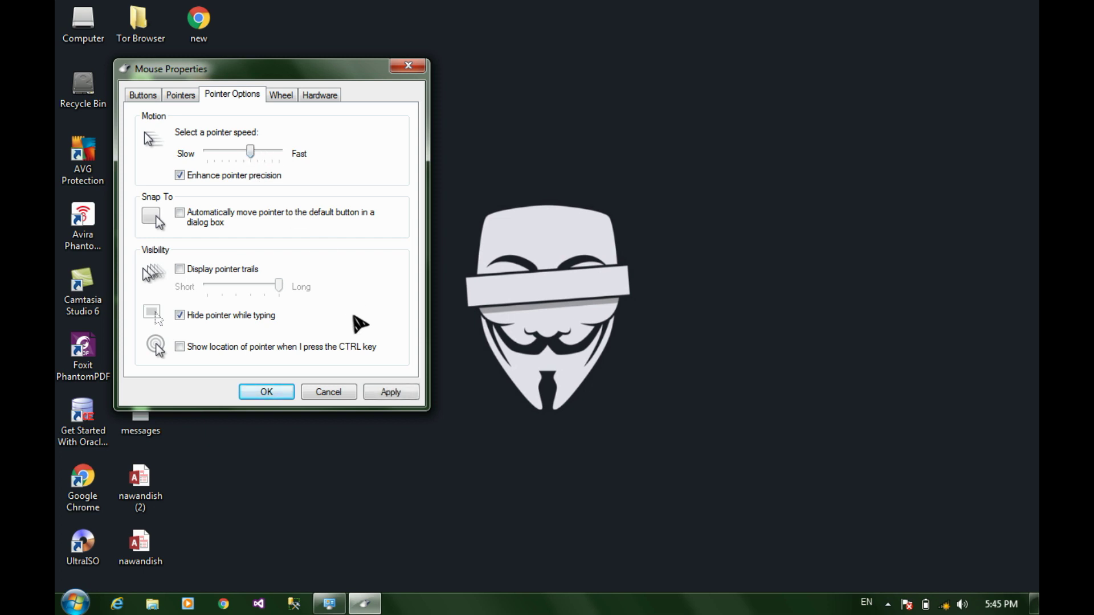
left_click(393, 393)
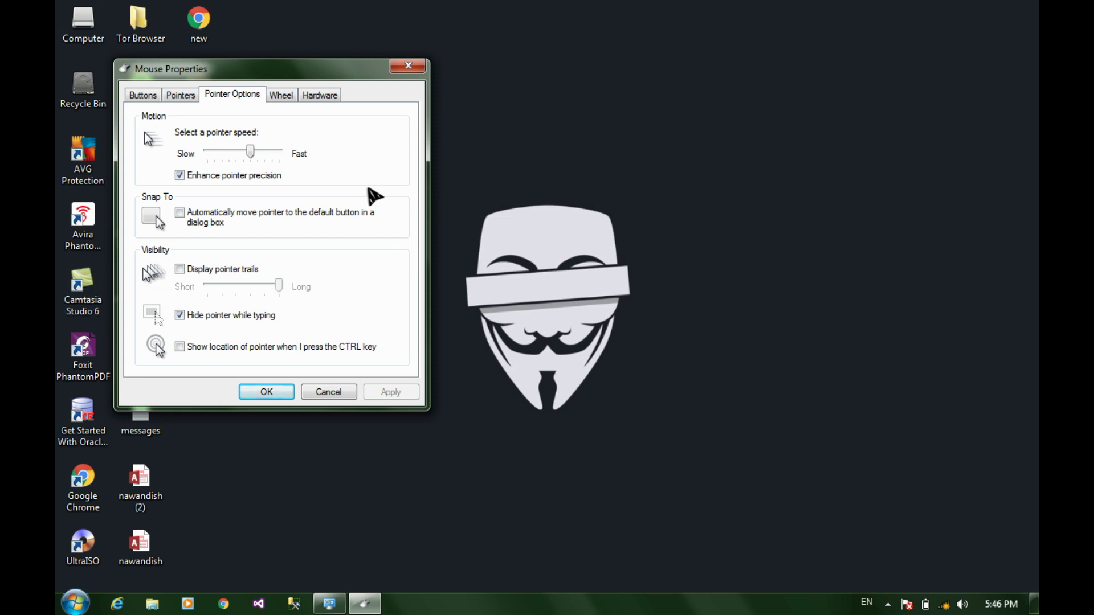
Enable automatic pointer movement to the default button in dialog boxes, apply it, and view and close the computer's System properties
left_click(180, 212)
left_click(384, 396)
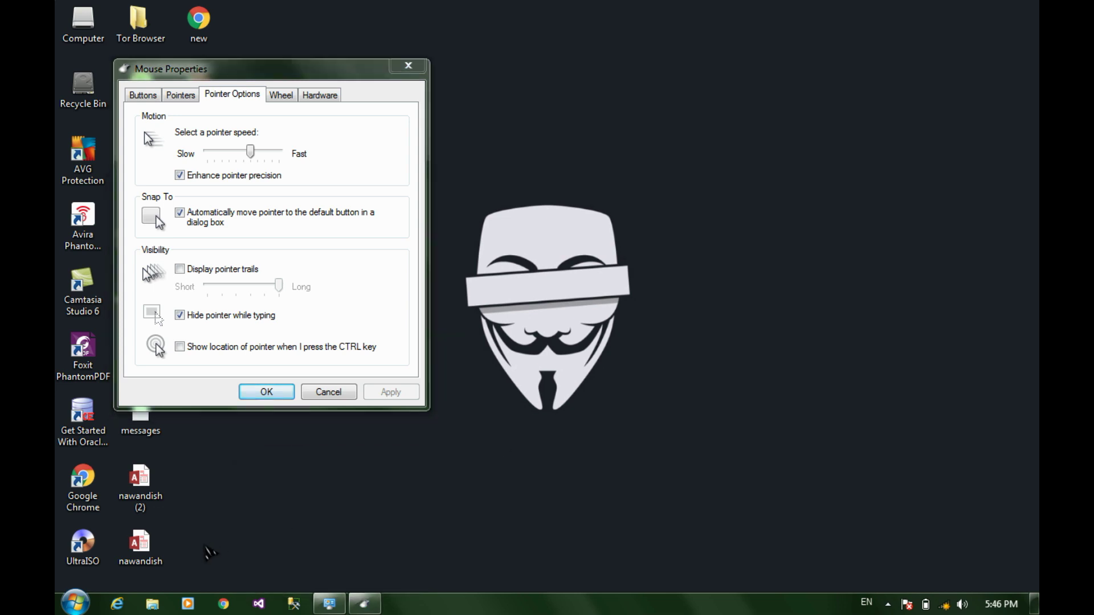
left_click(75, 604)
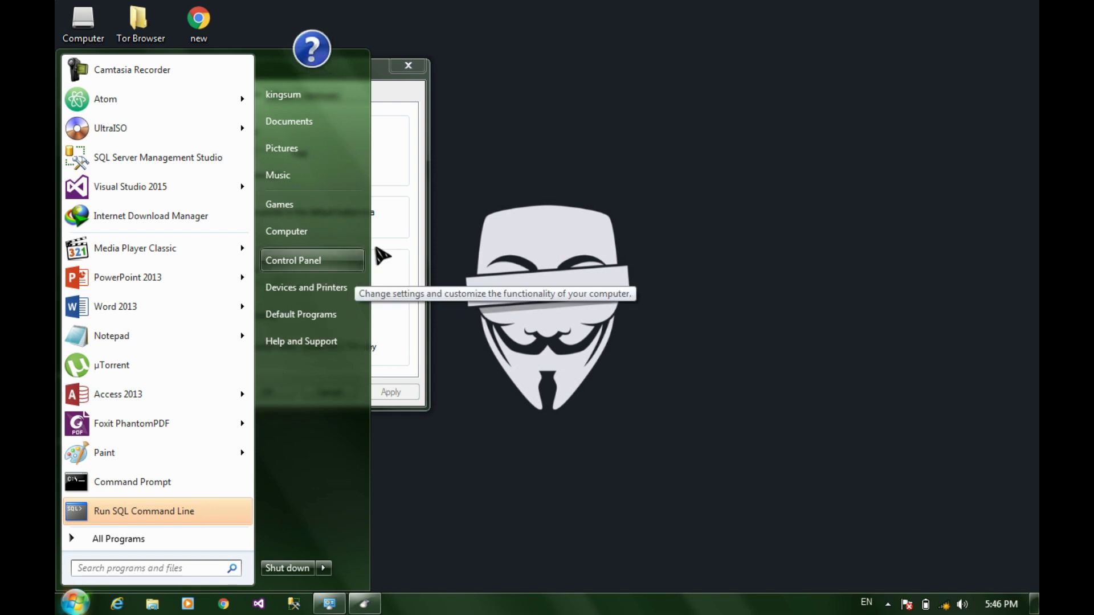
right_click(289, 224)
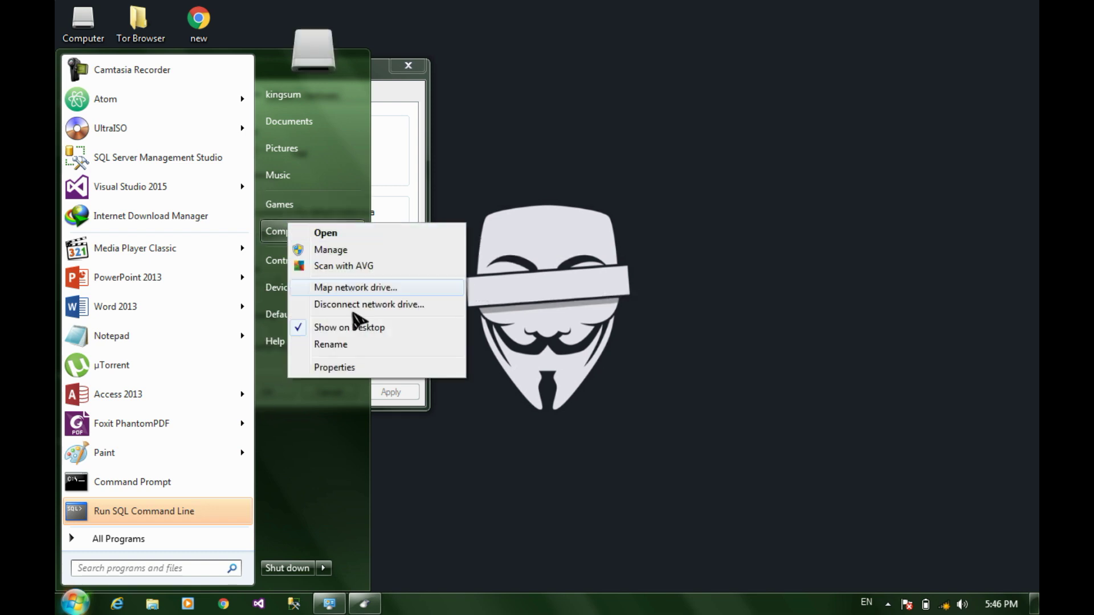
left_click(334, 368)
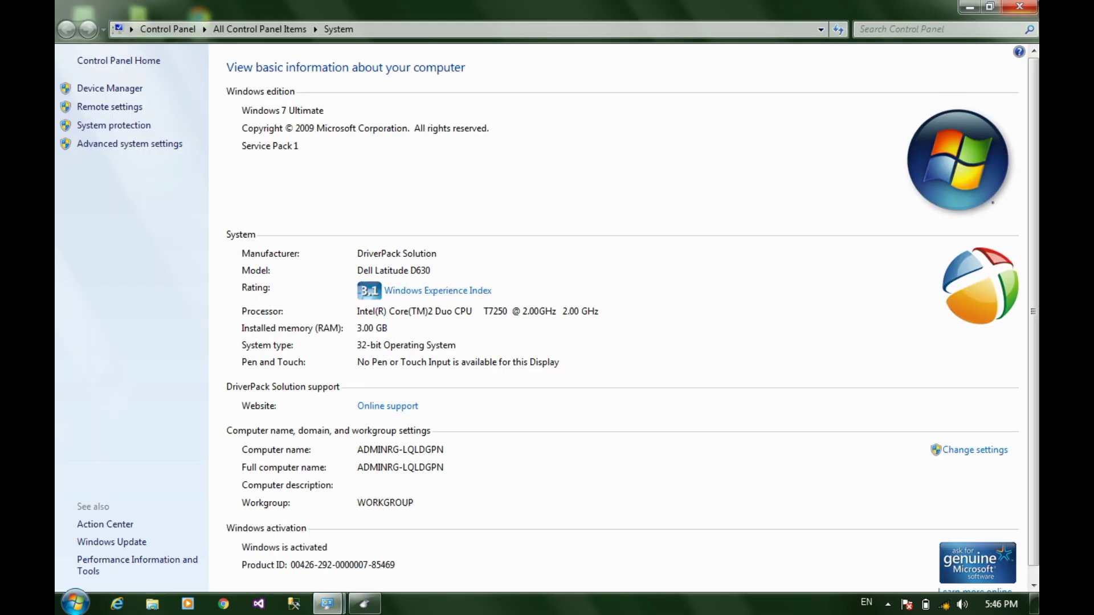
left_click(1019, 6)
Move Mouse Properties clear of the desktop icons, then view the wamperror file's properties and close them
left_click_drag(274, 73, 703, 153)
left_click(721, 176)
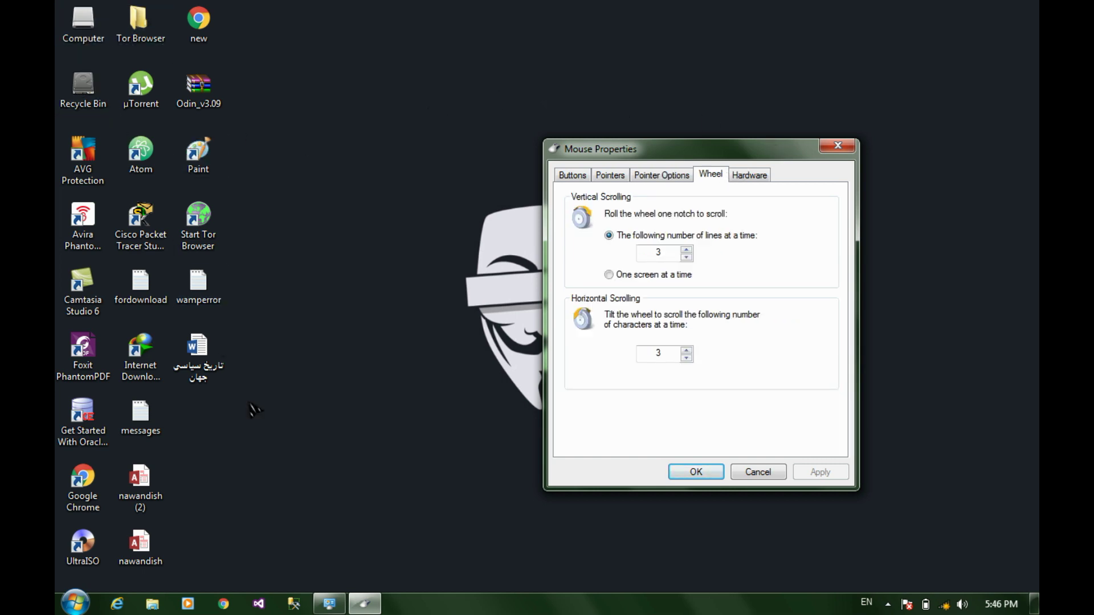
left_click(208, 293)
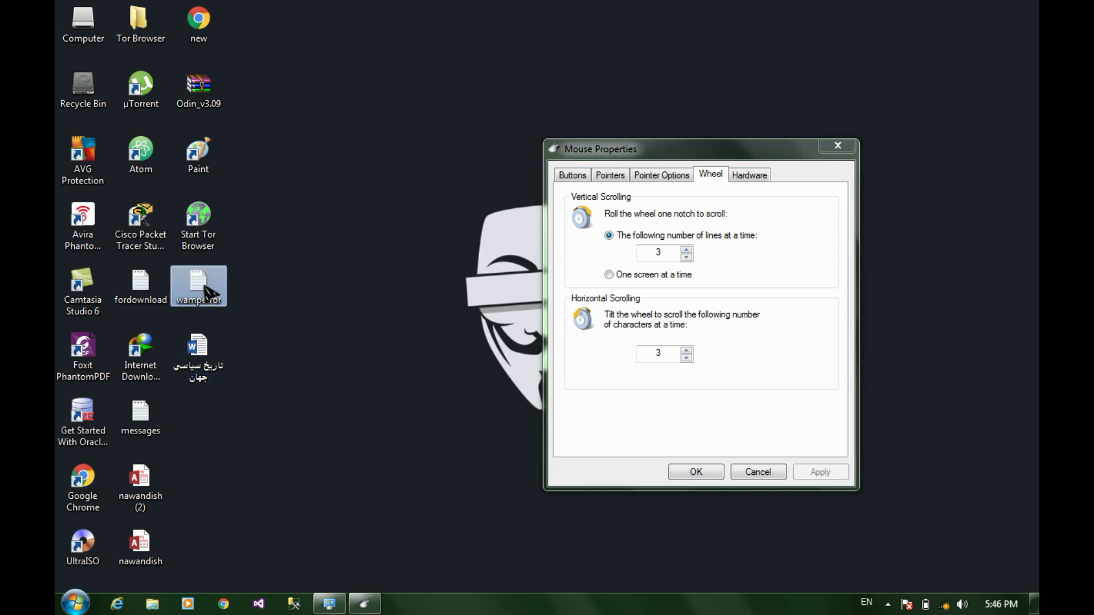
right_click(208, 294)
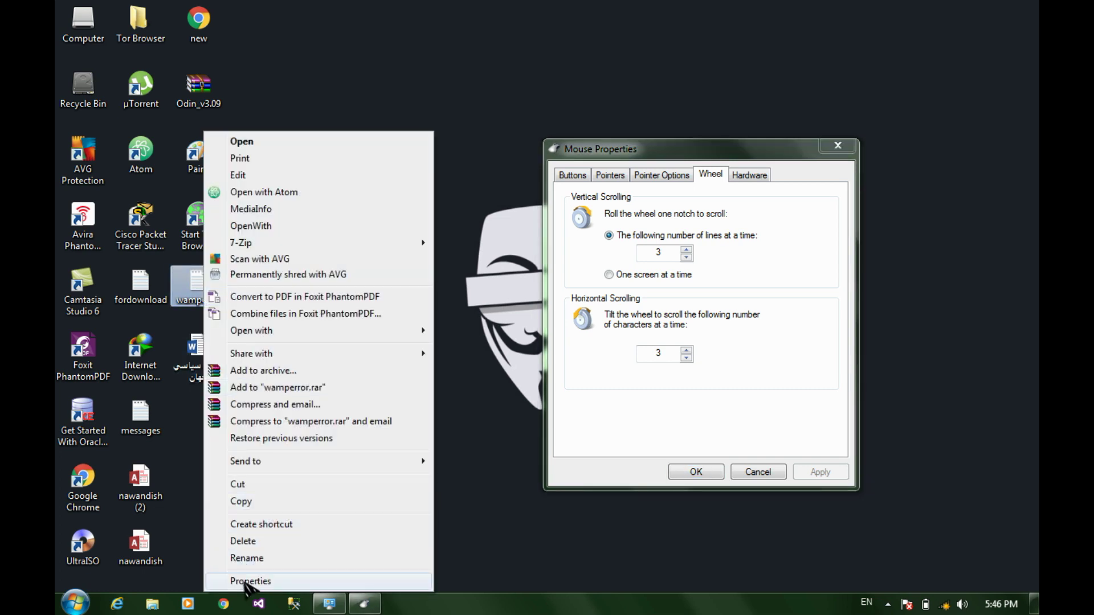
left_click(285, 578)
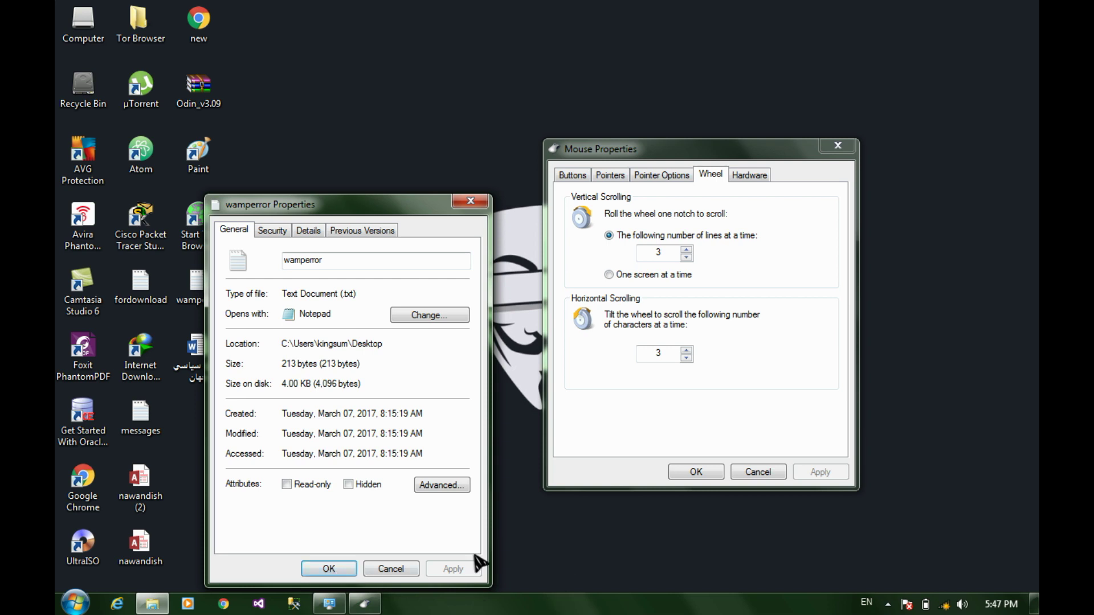
left_click(329, 570)
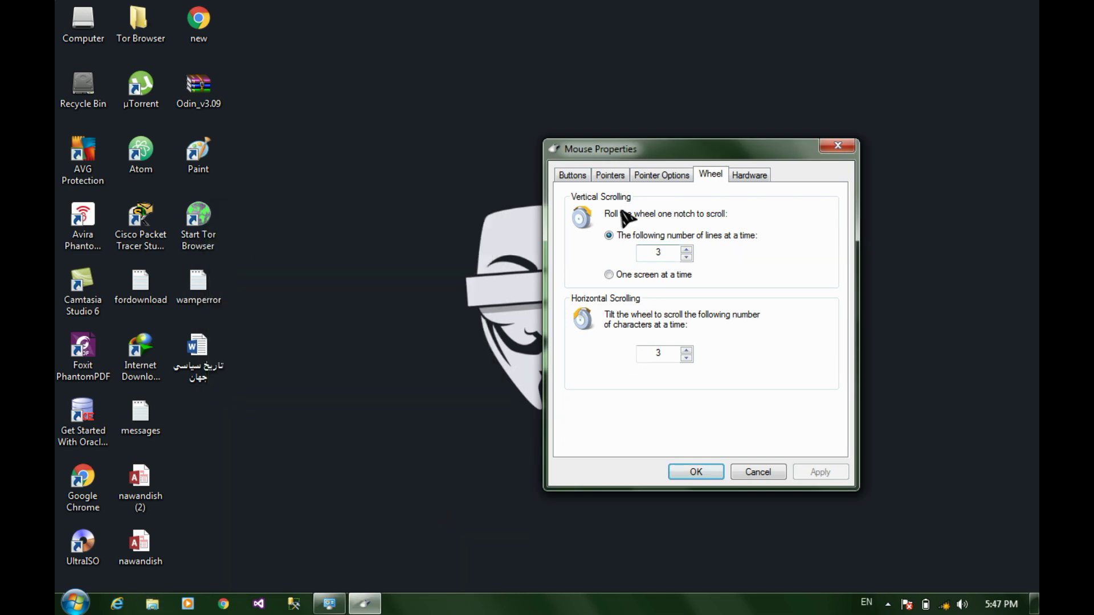
Disable automatic pointer movement to the default button and enable Display pointer trails in the Pointer Options, applying the changes
left_click(662, 175)
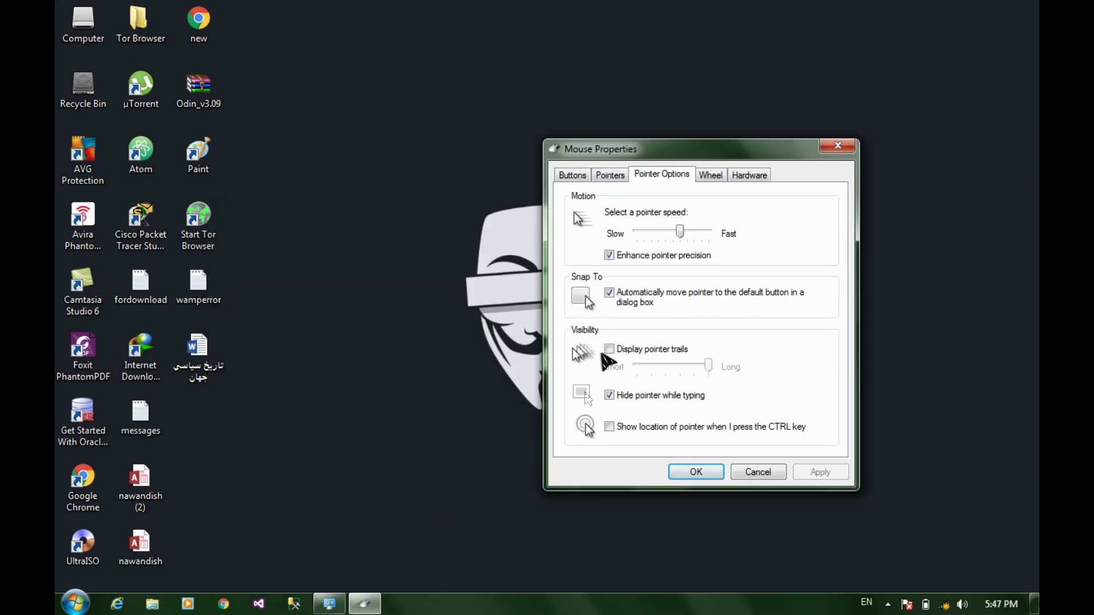
left_click(609, 293)
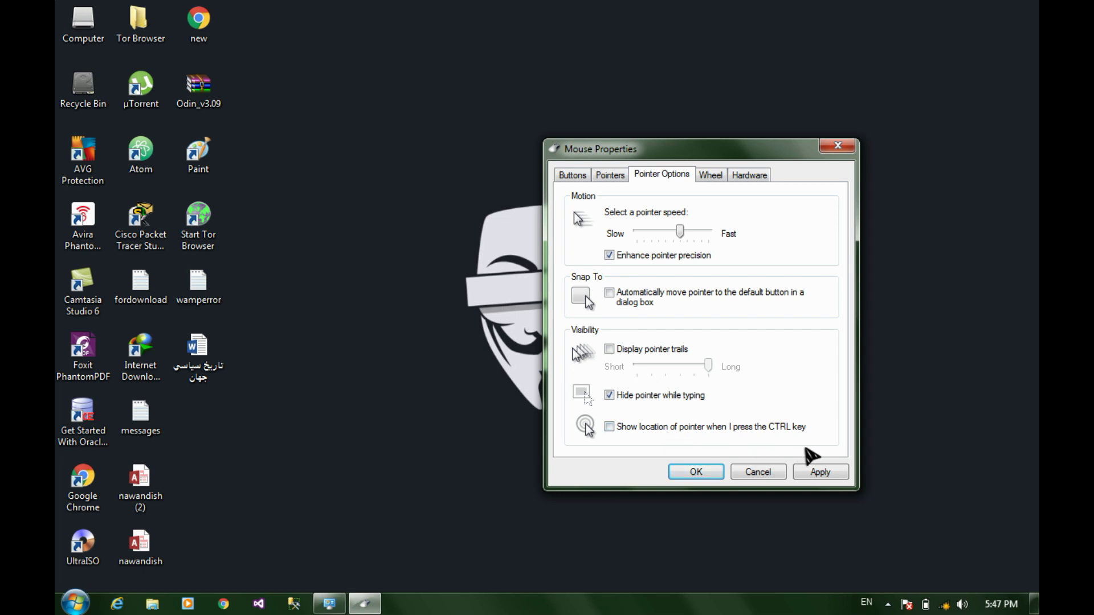
left_click(815, 472)
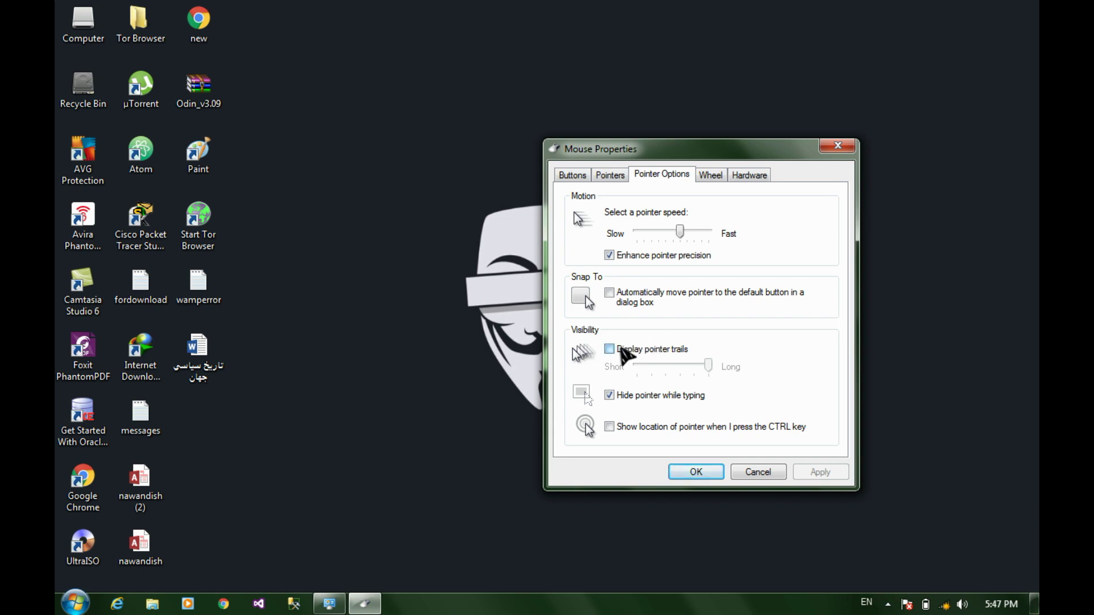
left_click(621, 350)
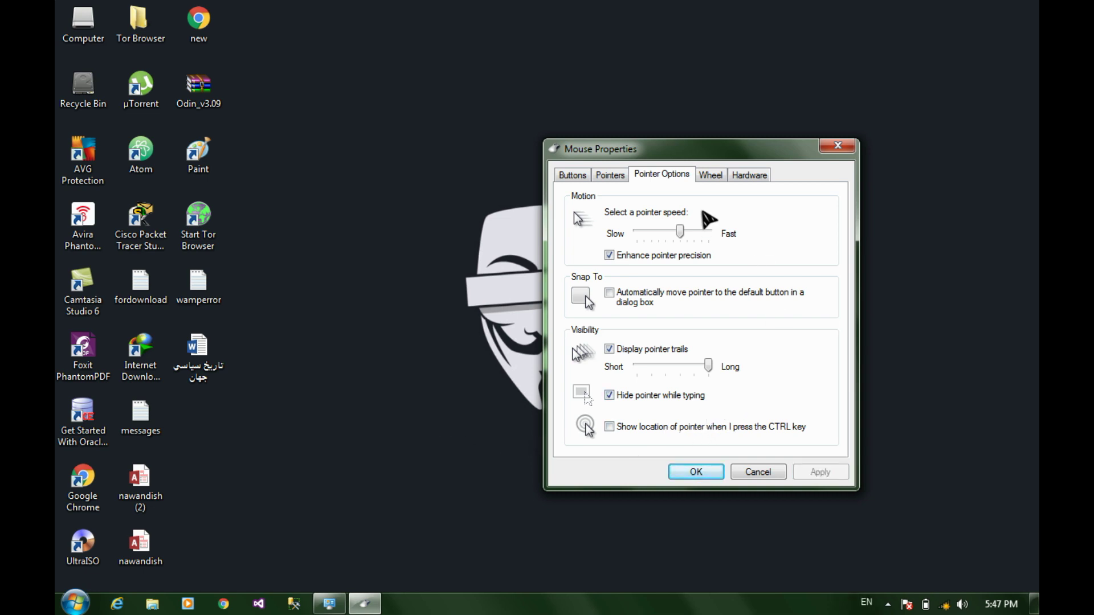
Try the Magnified and Windows Aero (extra large) pointer schemes, then apply the Windows Aero (system scheme)
left_click(610, 175)
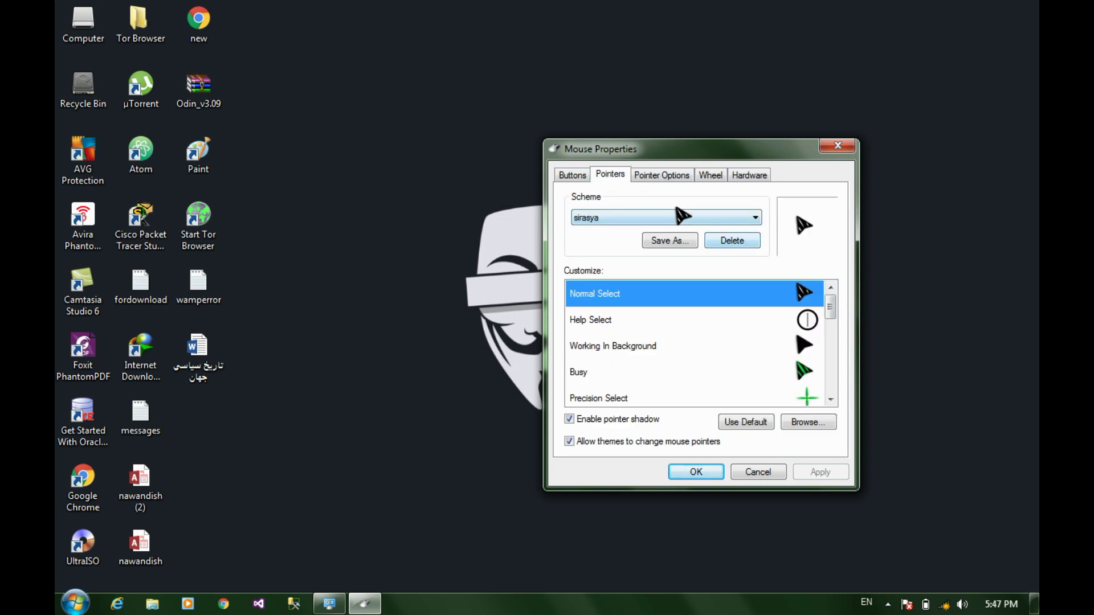
left_click(707, 219)
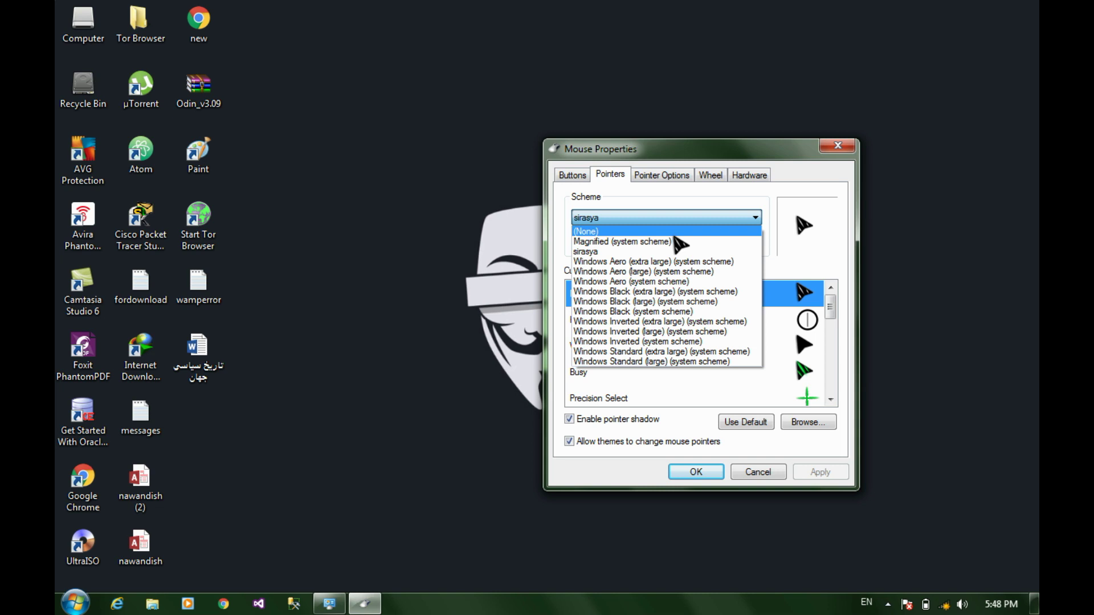
left_click(622, 241)
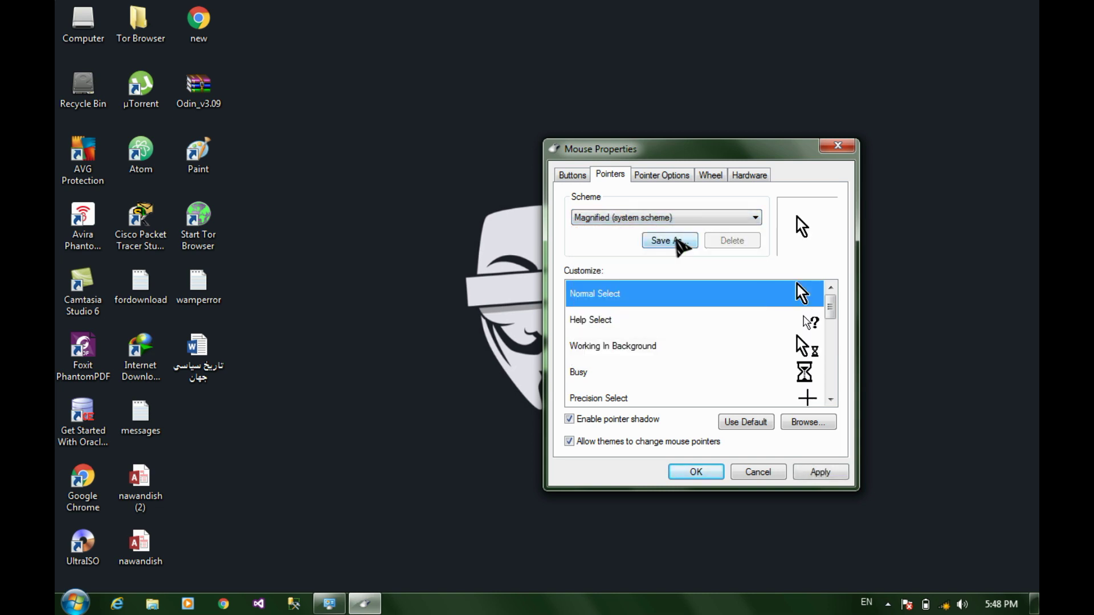
left_click(694, 220)
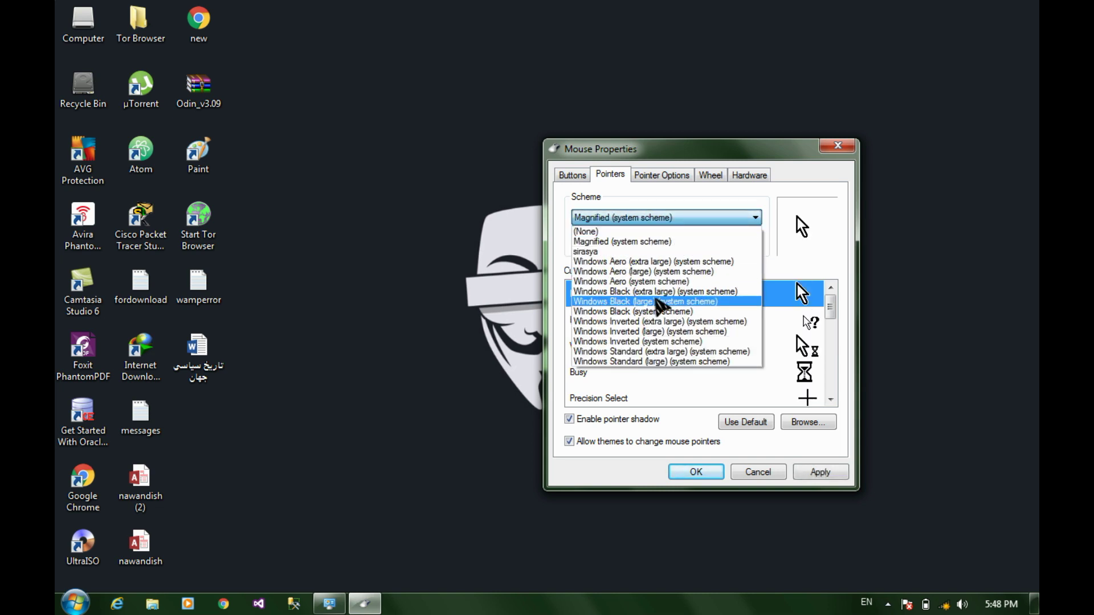
left_click(705, 262)
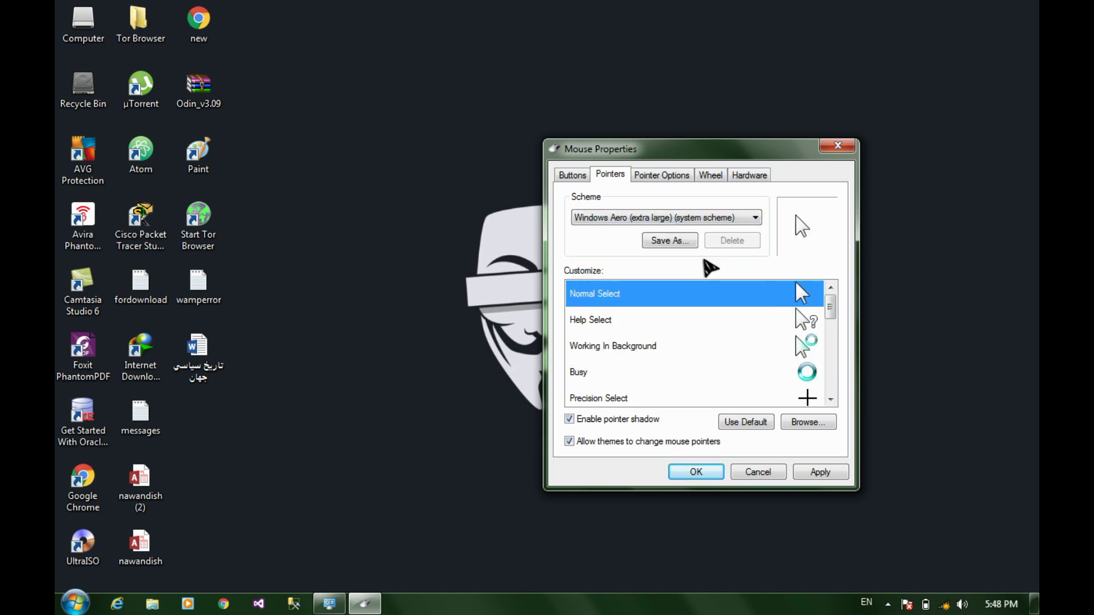
left_click(752, 218)
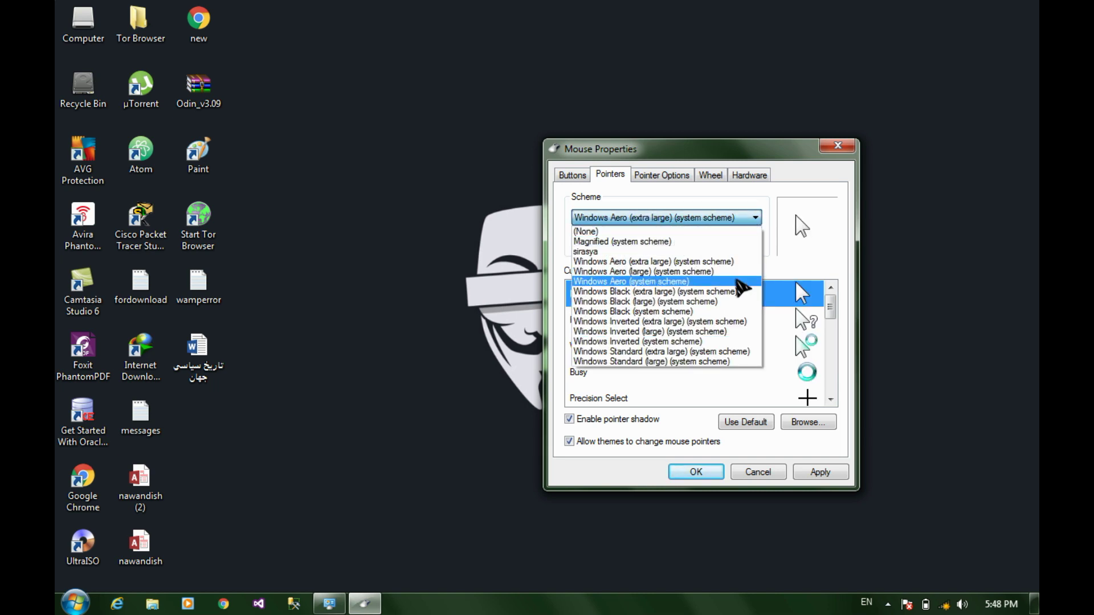
left_click(737, 282)
left_click(815, 471)
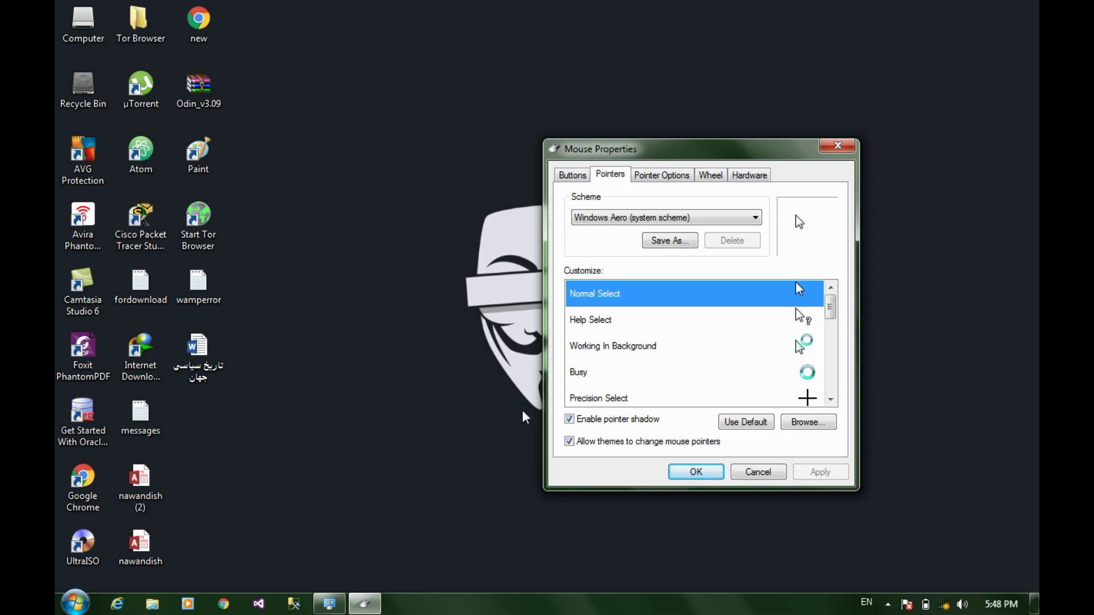
Set the pointer trails to the shortest length and the pointer speed slightly below the middle
left_click(651, 178)
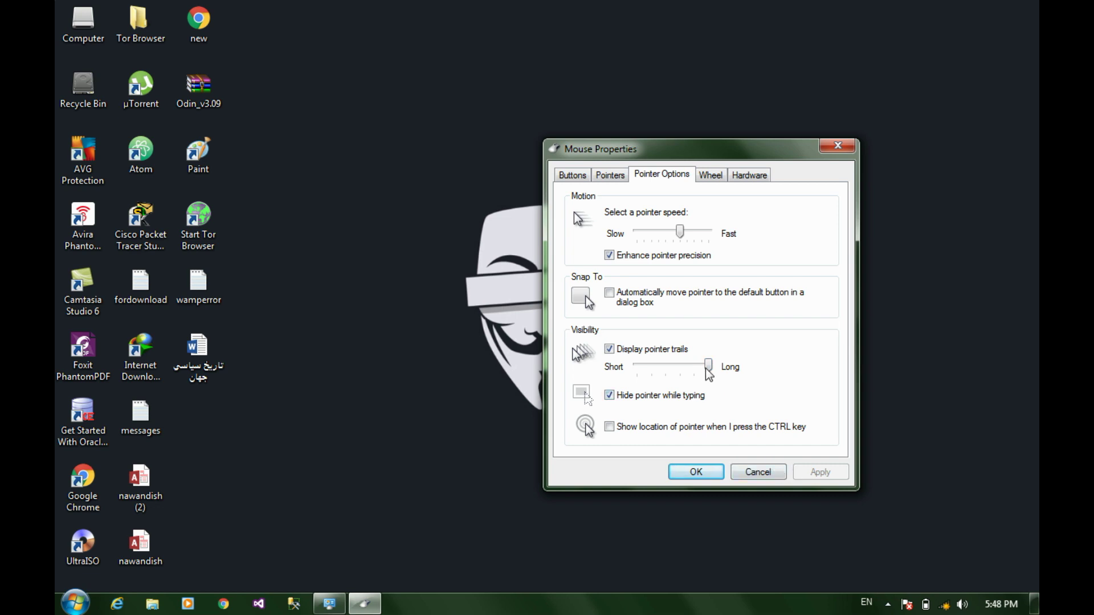
left_click_drag(708, 365, 594, 374)
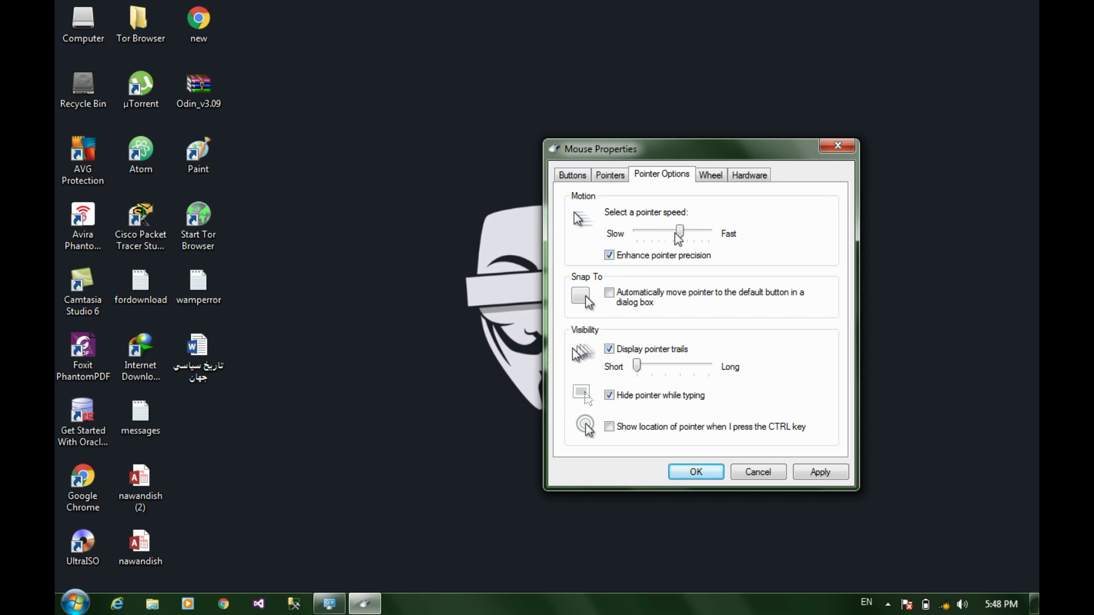
left_click_drag(680, 238, 663, 239)
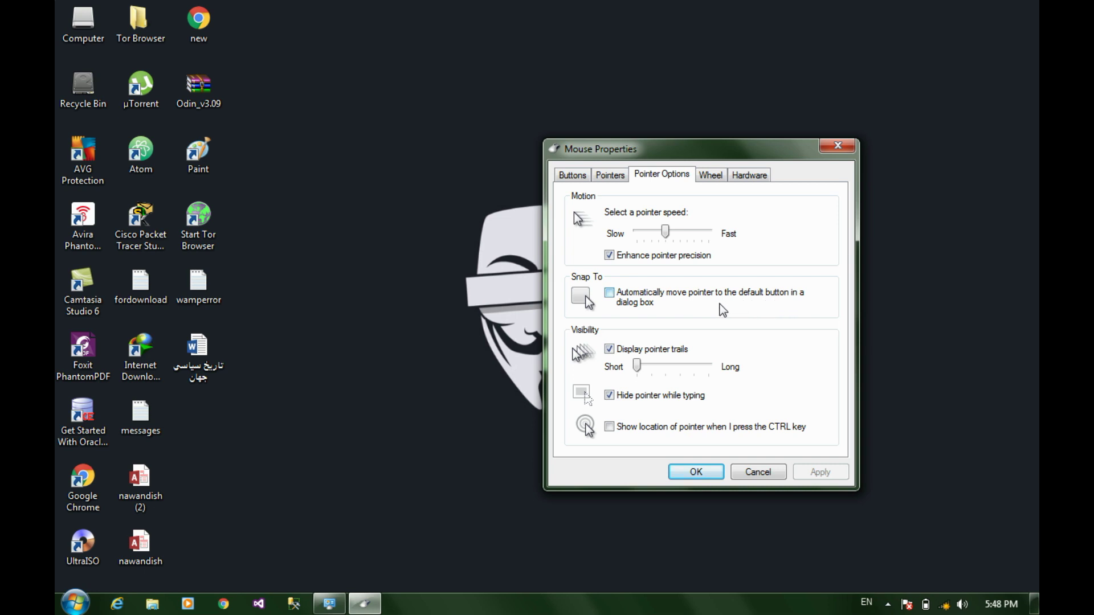
Set the pointer trails to the longest length, then turn off Display pointer trails, applying each change
left_click_drag(642, 374, 709, 371)
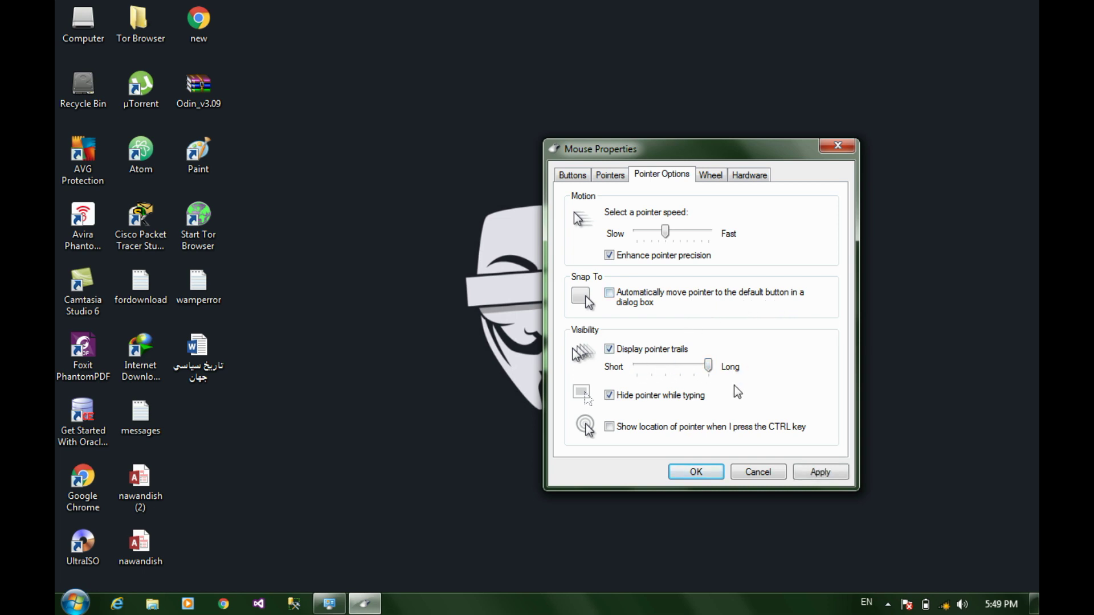
left_click(821, 472)
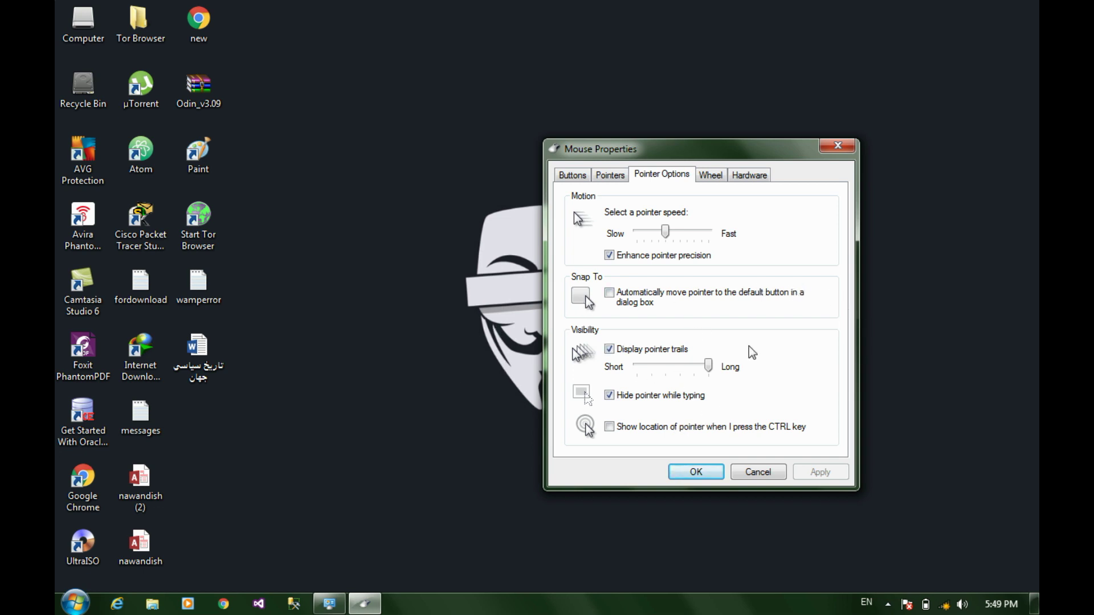
left_click(610, 349)
left_click(818, 473)
Open Notepad by running the command notepad
key("super+r")
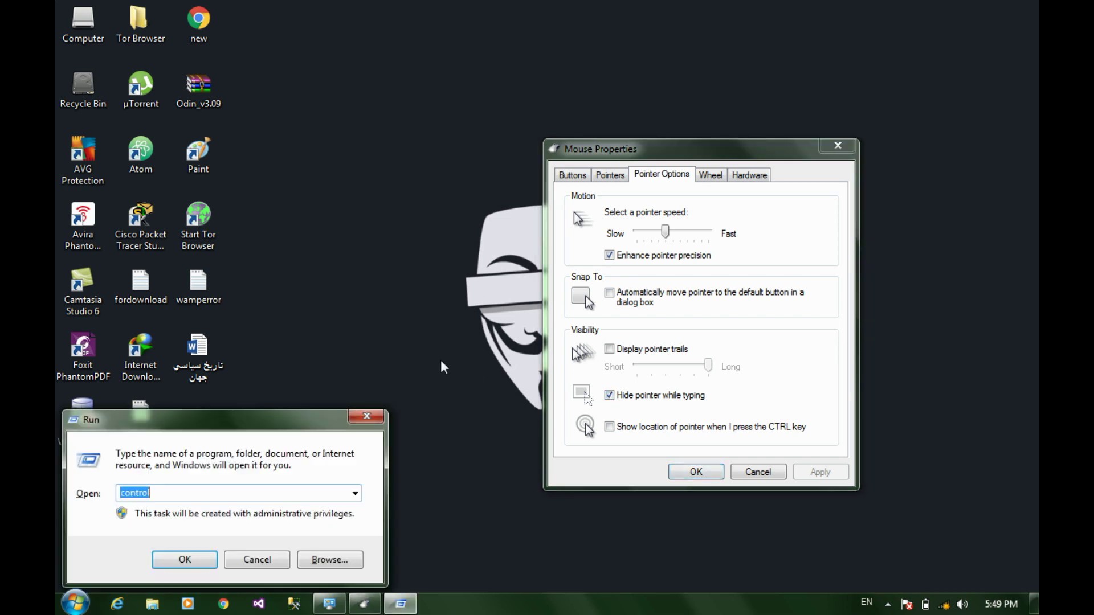
type("mno")
key("BackSpace")
key("BackSpace")
key("BackSpace")
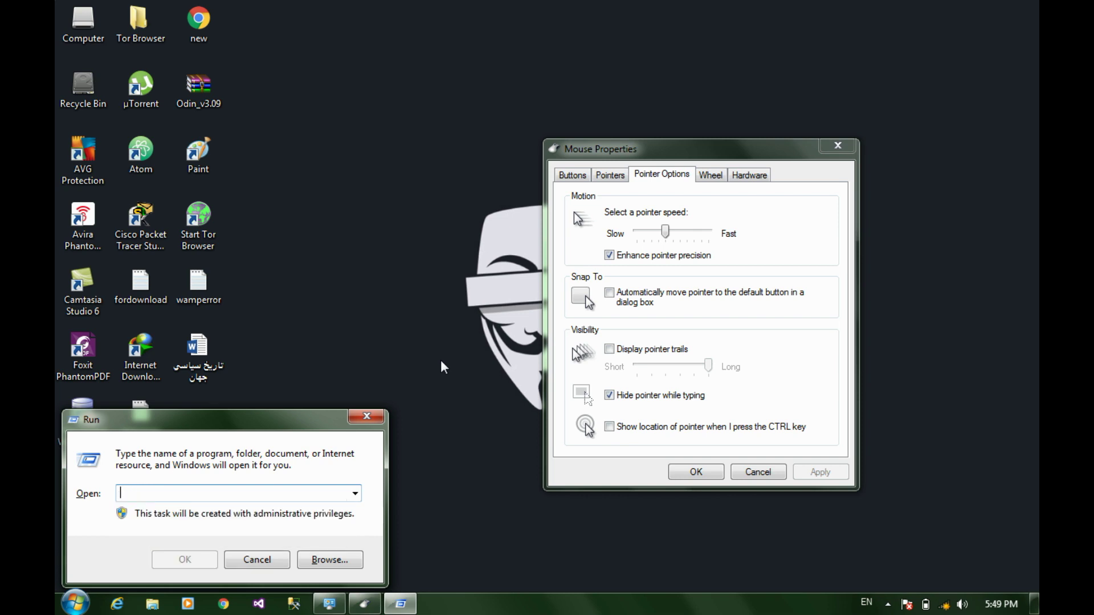
type("notepad")
key("Return")
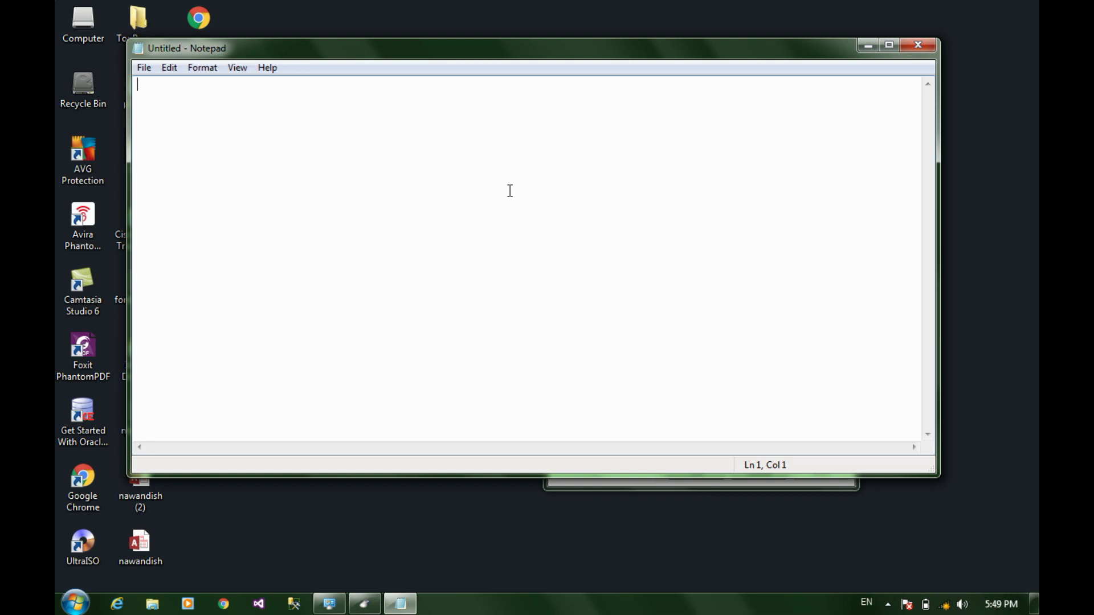
Write the sample text "the sfsjjg" in Notepad to test pointer hiding, erase it, and close Notepad
type("the sfsjjg")
key("BackSpace")
key("BackSpace")
key("BackSpace")
key("BackSpace")
key("BackSpace")
key("BackSpace")
key("BackSpace")
key("BackSpace")
key("BackSpace")
key("BackSpace")
left_click(918, 46)
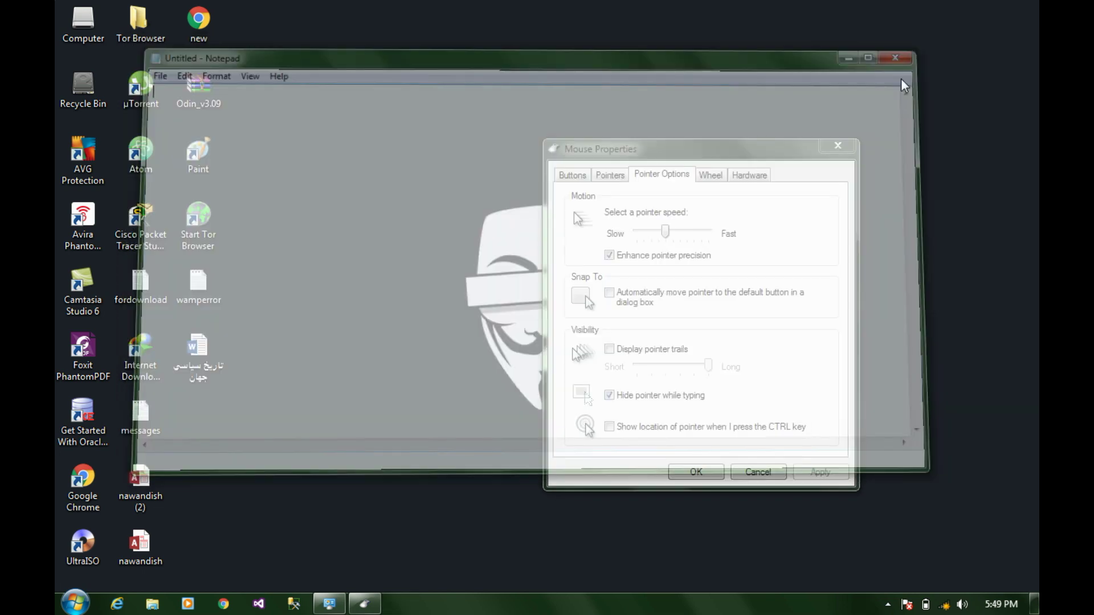
Disable Hide pointer while typing in the Pointer Options and apply the change
left_click(650, 399)
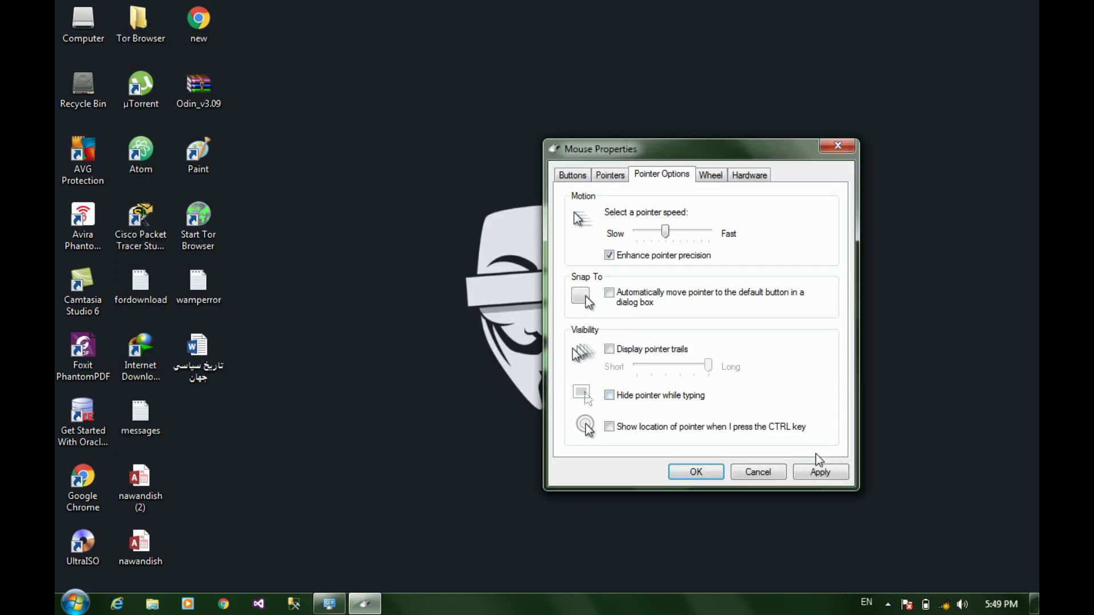
left_click(816, 473)
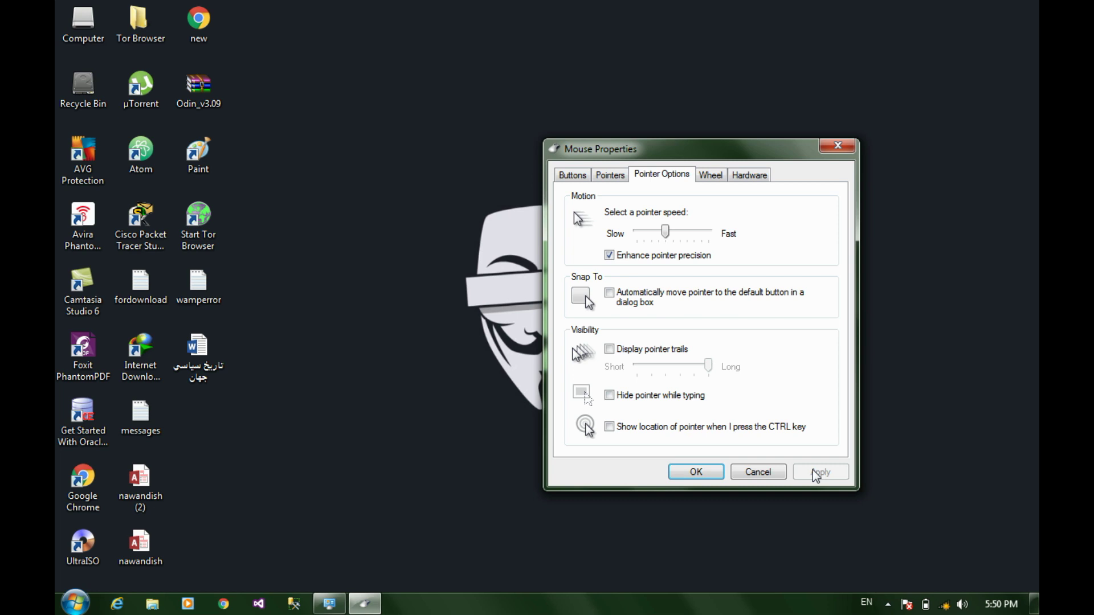
Open Notepad and write the sample text "fsdhffsdfjjjjjjjjjjjjjj" to test the pointer with hiding turned off
key("super+r")
key("Return")
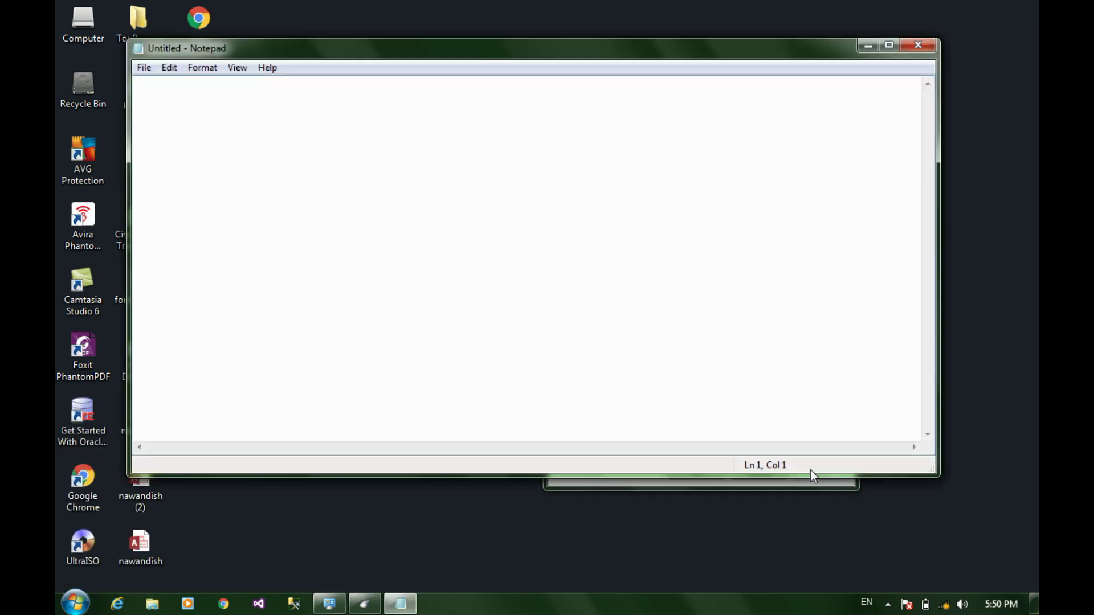
type("fsdhffsdfjjjjjjjjjjjjjj")
Erase the sample text and close Notepad
key("BackSpace")
key("BackSpace")
key("BackSpace")
key("BackSpace")
key("BackSpace")
key("BackSpace")
key("BackSpace")
key("BackSpace")
key("BackSpace")
key("BackSpace")
key("BackSpace")
key("BackSpace")
key("BackSpace")
key("BackSpace")
key("BackSpace")
key("BackSpace")
key("BackSpace")
key("BackSpace")
key("BackSpace")
key("BackSpace")
key("BackSpace")
key("BackSpace")
key("BackSpace")
left_click(910, 49)
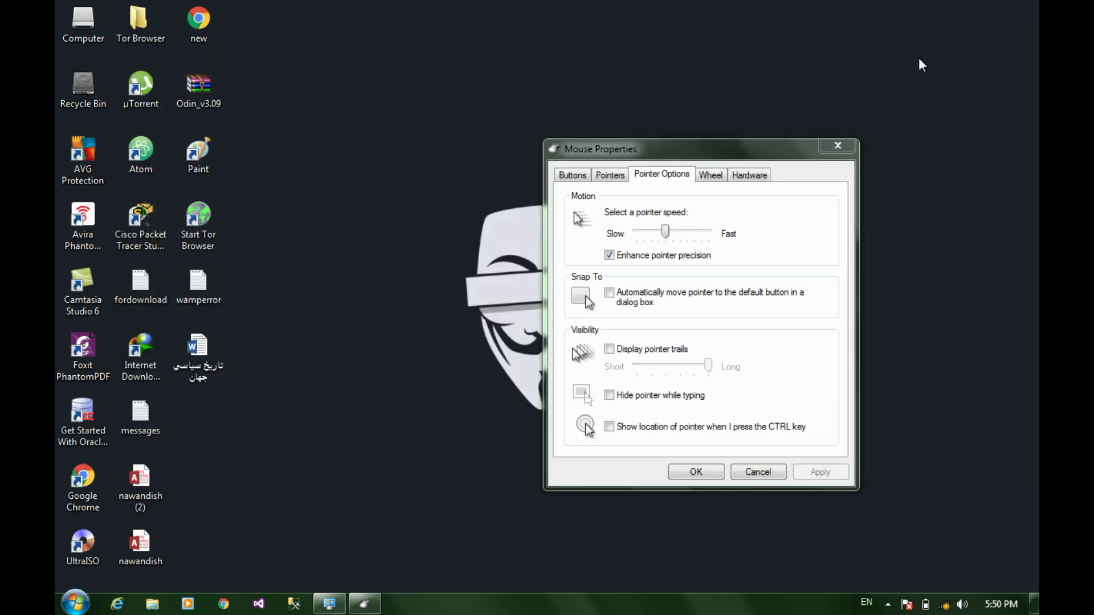
Enable Hide pointer while typing in the Pointer Options and apply the change
left_click(622, 396)
left_click(621, 396)
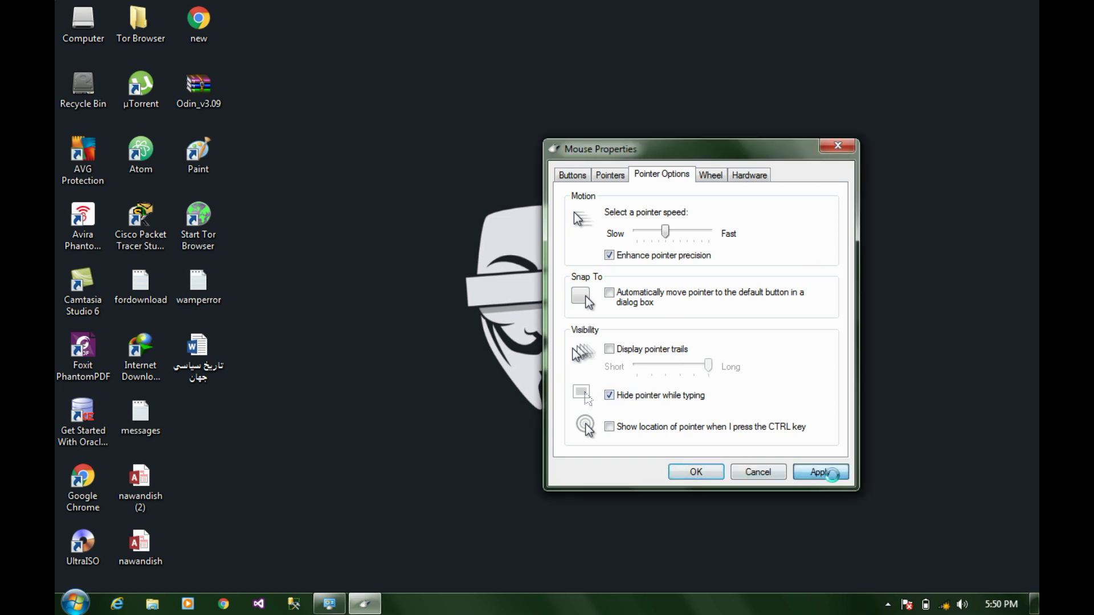
left_click(833, 478)
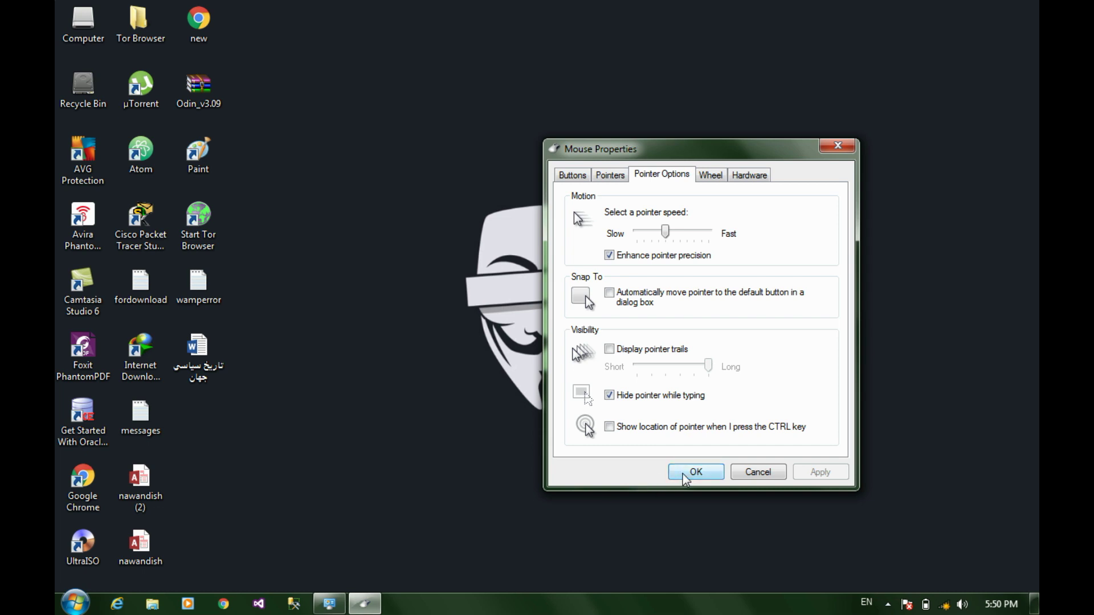
Enable and apply Show location of pointer when I press the CTRL key, try it out, and close Mouse Properties
left_click(618, 430)
left_click(820, 471)
key("ctrl")
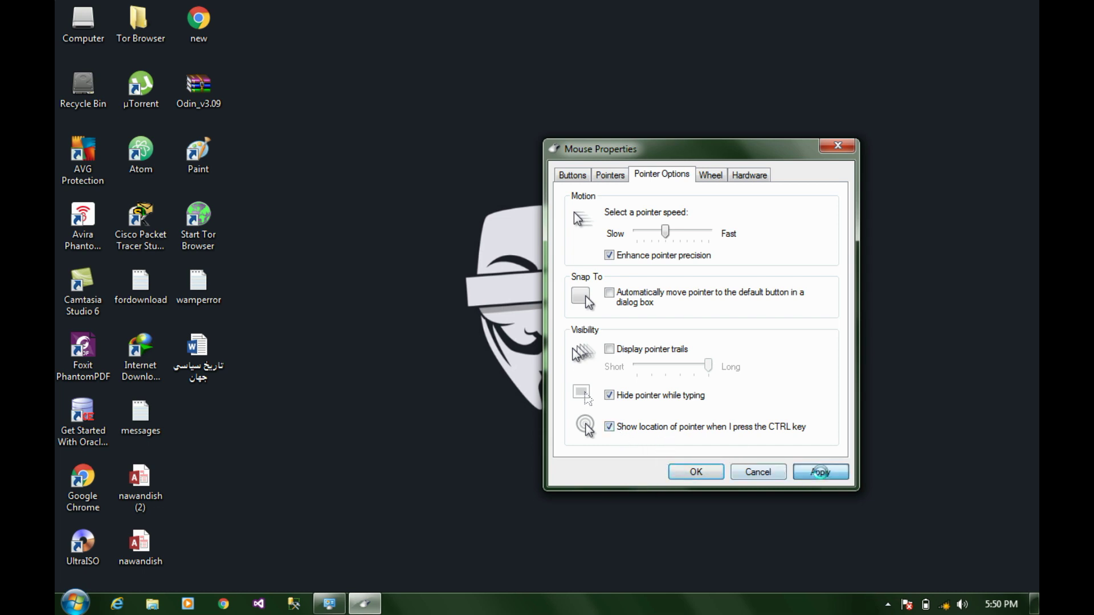
key("ctrl")
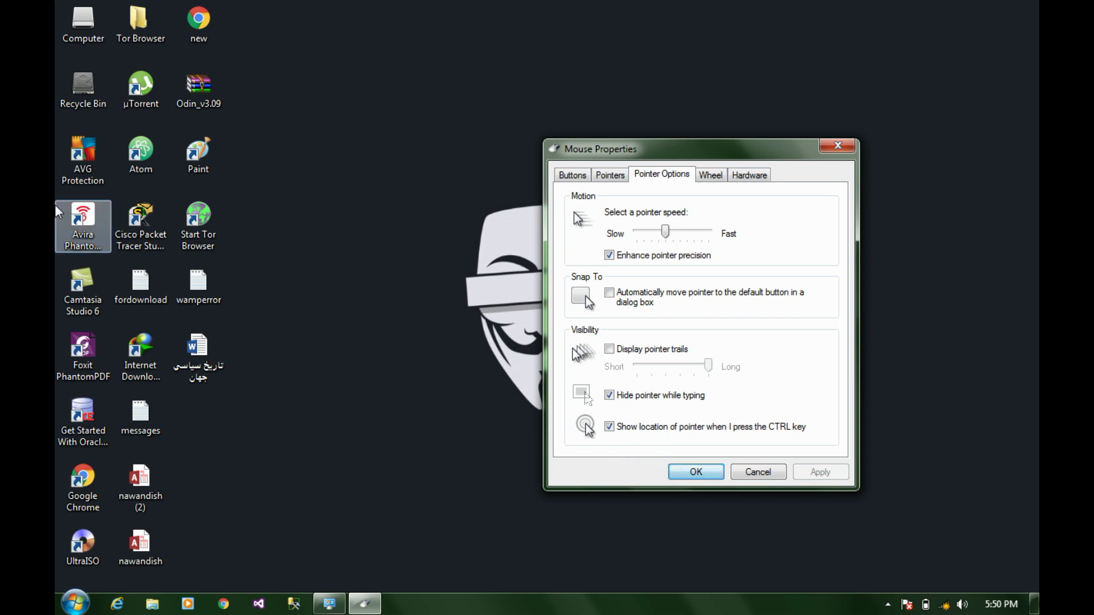
key("ctrl")
key("Return")
Trigger the pointer location display repeatedly over the desktop, including at the Recycle Bin and the middle of the wallpaper
key("ctrl")
key("ctrl")
key("ctrl")
key("ctrl")
key("ctrl")
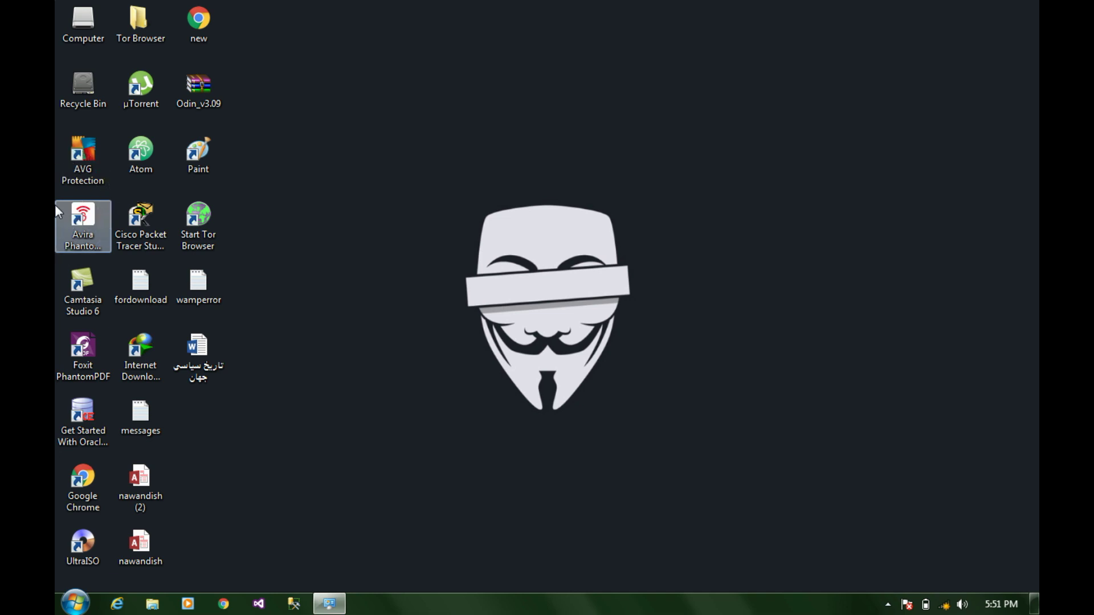
key("ctrl")
left_click(56, 142)
left_click(70, 74)
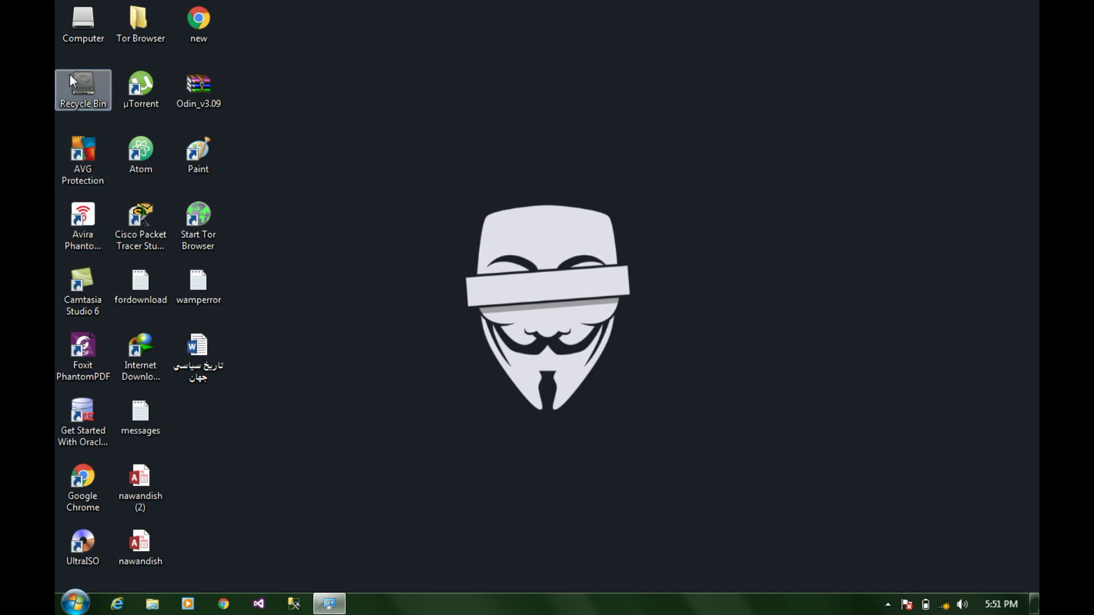
key("ctrl")
key("ctrl")
left_click(678, 181)
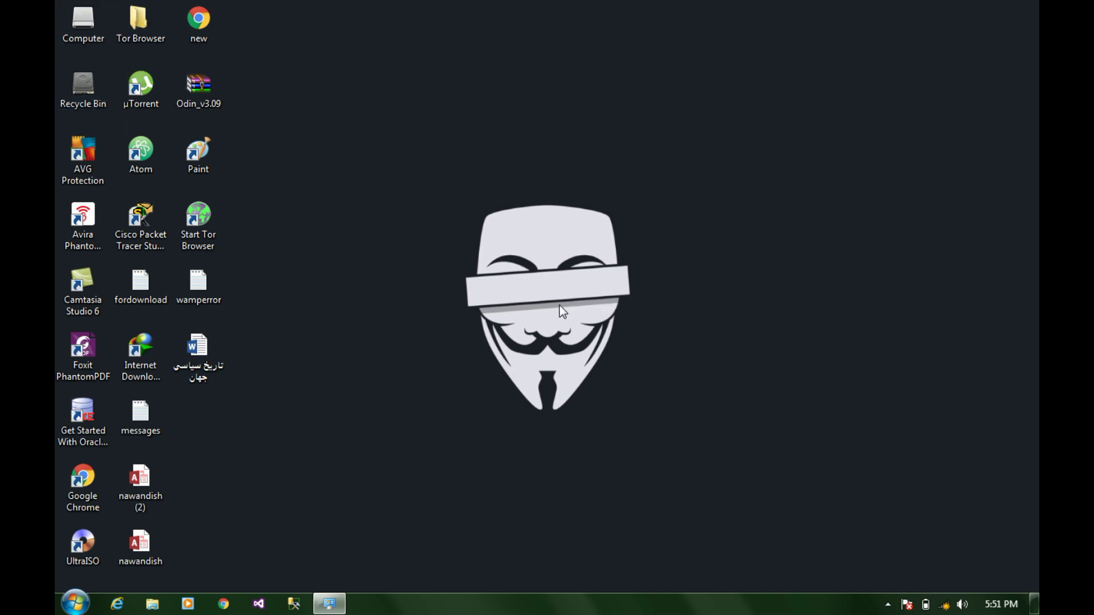
key("ctrl")
key("ctrl")
key("ctrl")
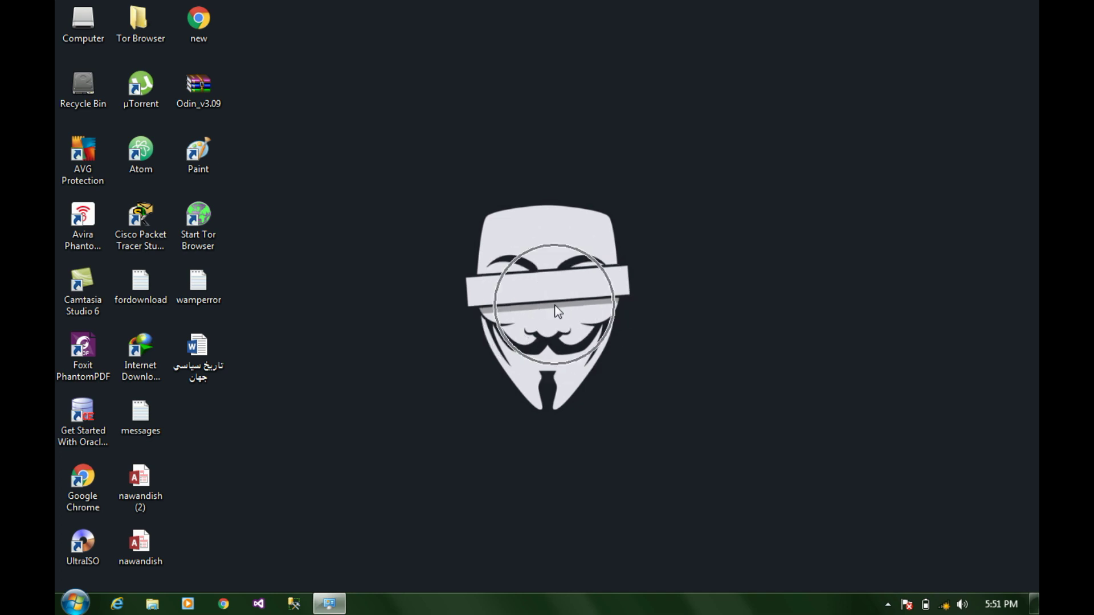
key("ctrl")
key("ctrl")
key("ctrl")
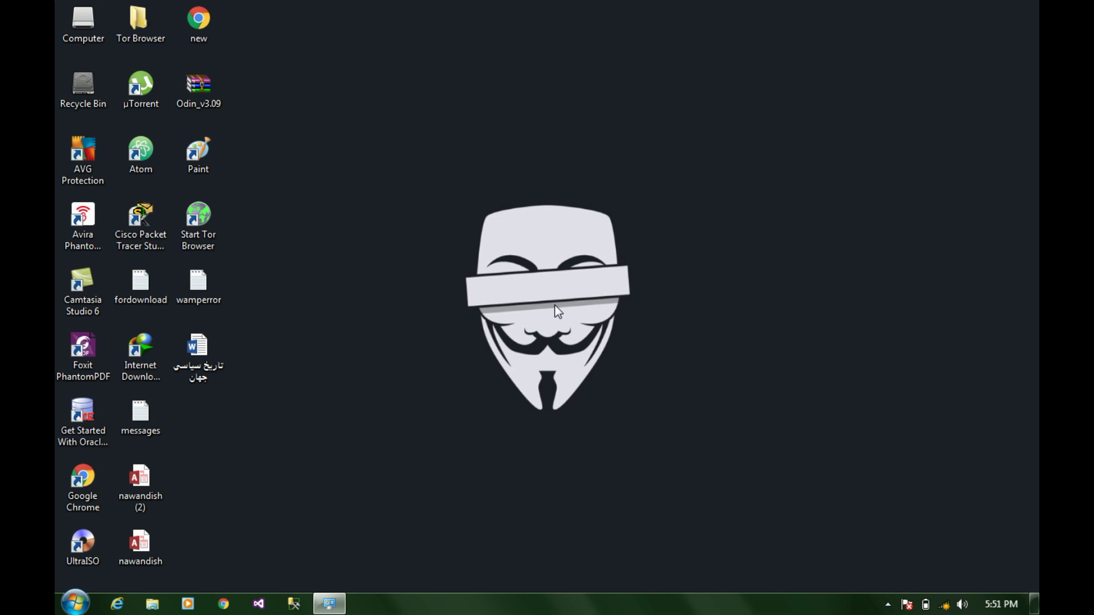
key("ctrl")
key("ctrl")
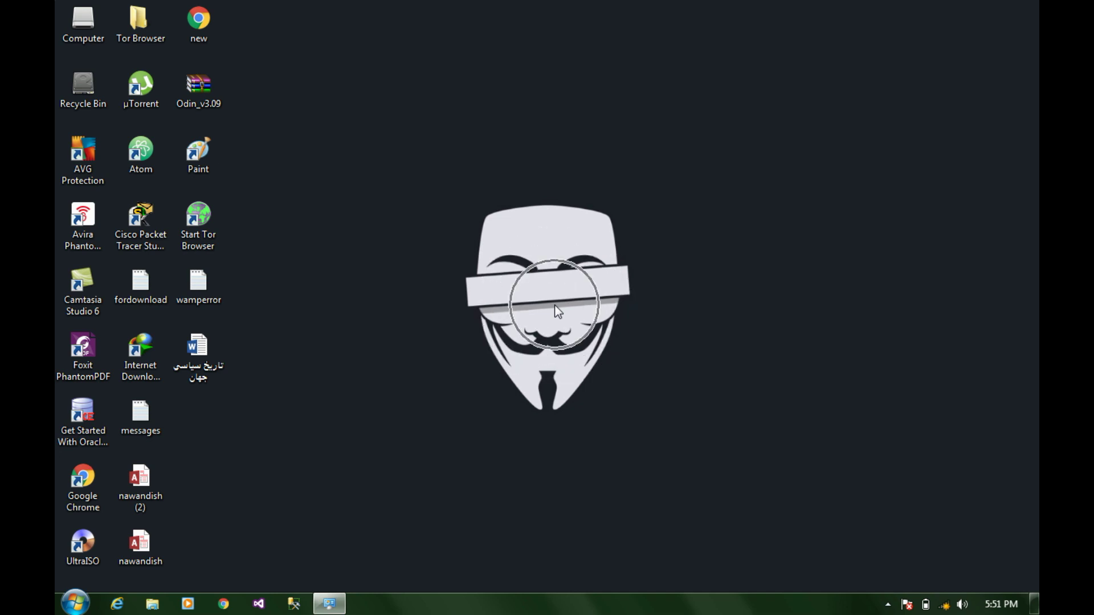
key("ctrl")
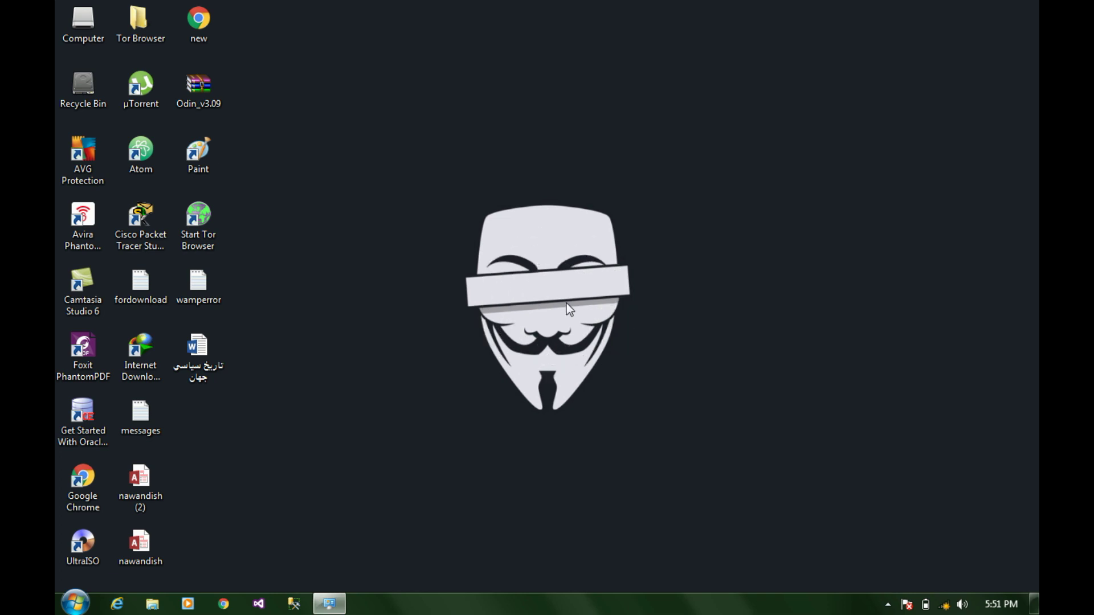
Open the Control Panel by running the command control, and open the Mouse properties from it
key("super+r")
type("control")
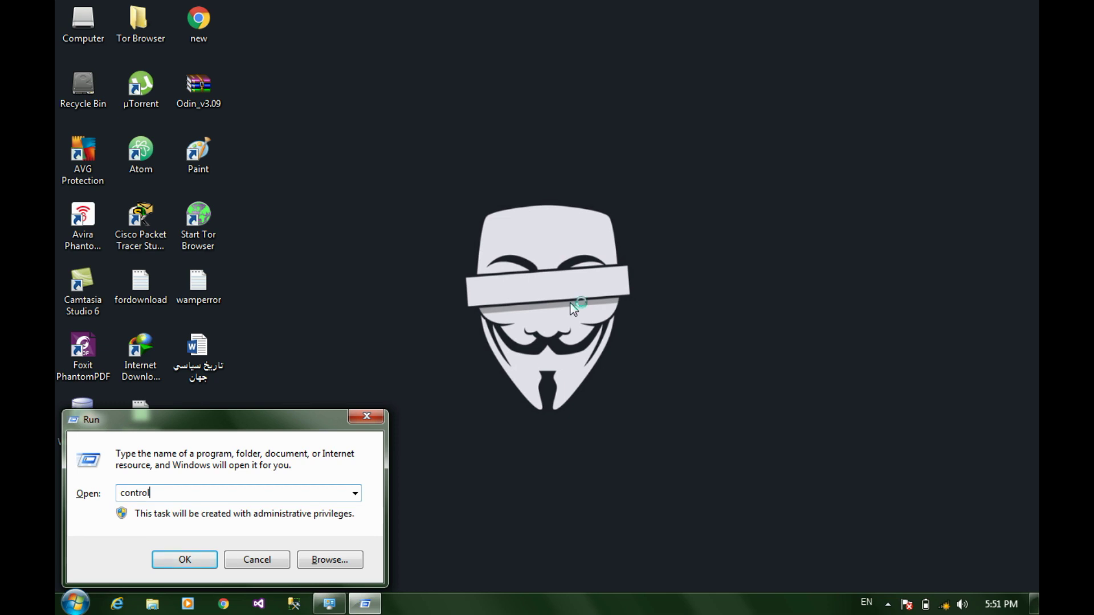
key("Return")
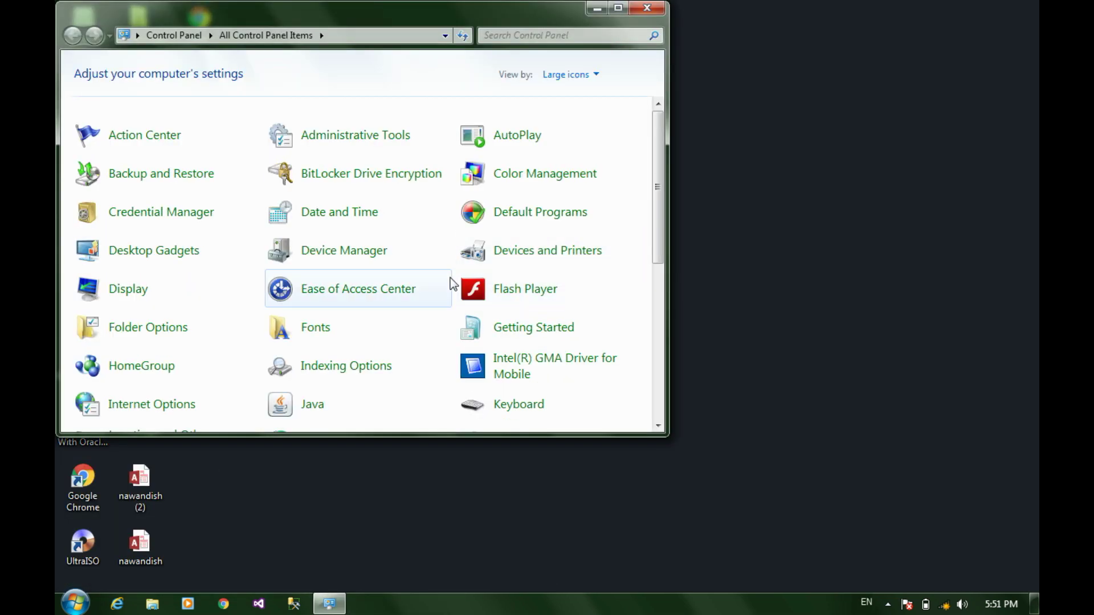
type("mouse")
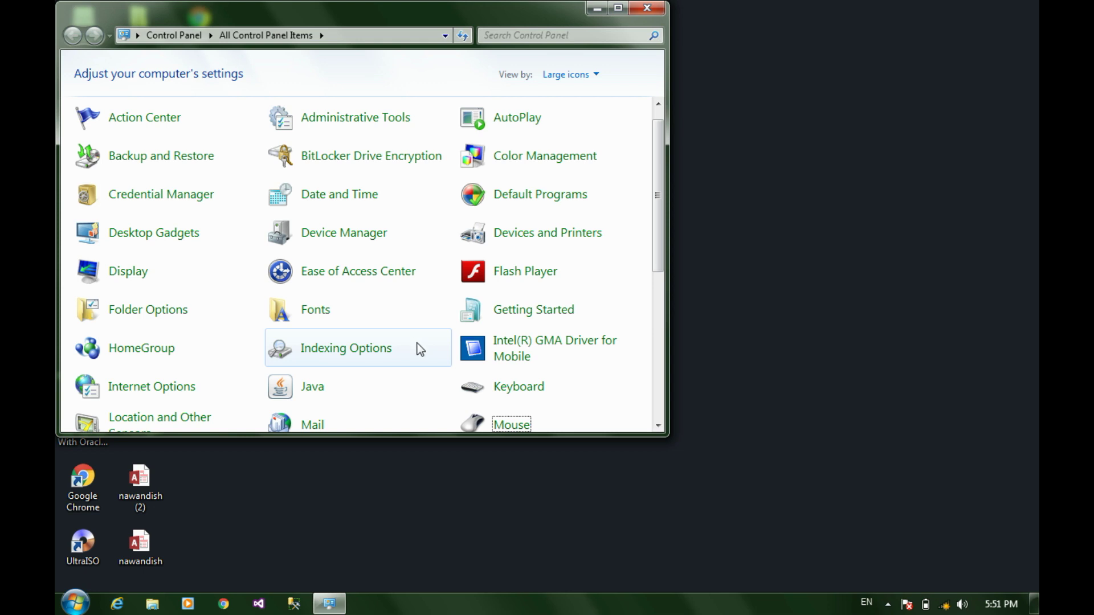
scroll(418, 344, "down", 1)
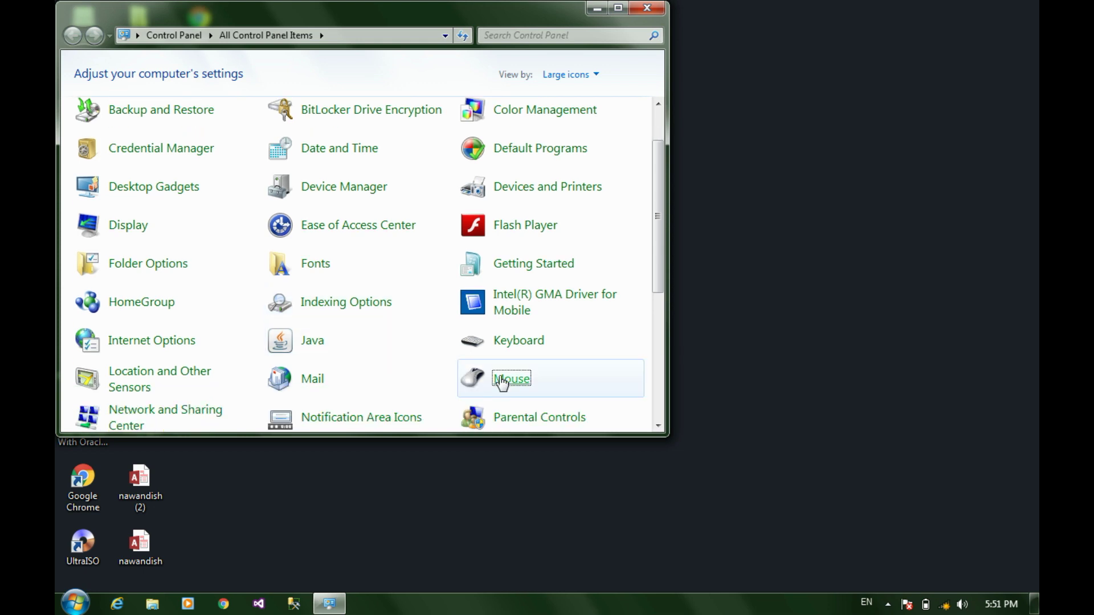
left_click(502, 381)
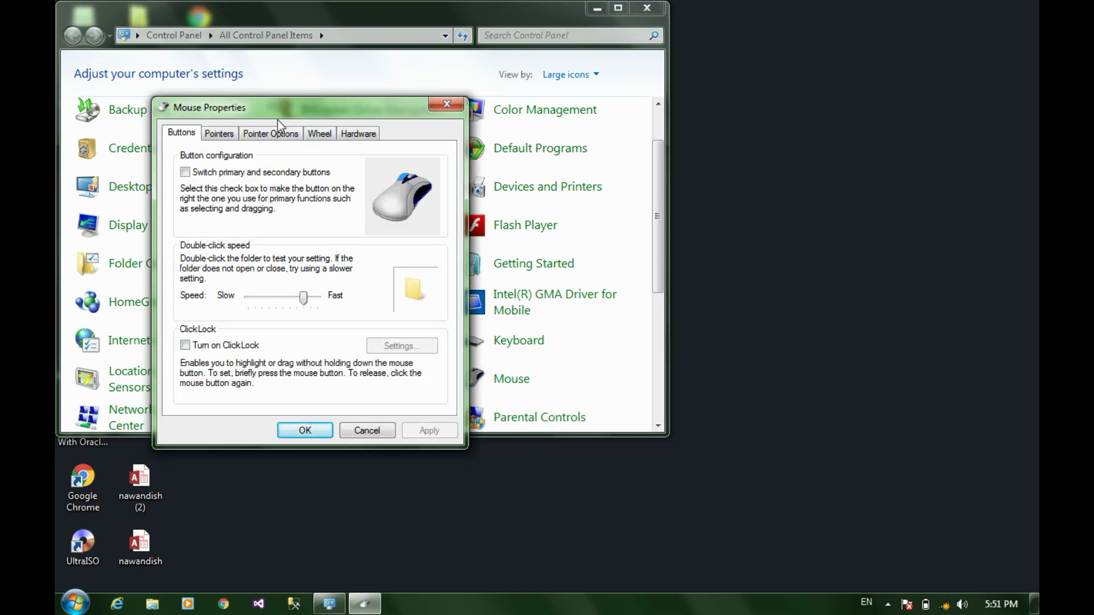
Disable Show location of pointer when I press the CTRL key in the Pointer Options and apply the change
left_click(262, 135)
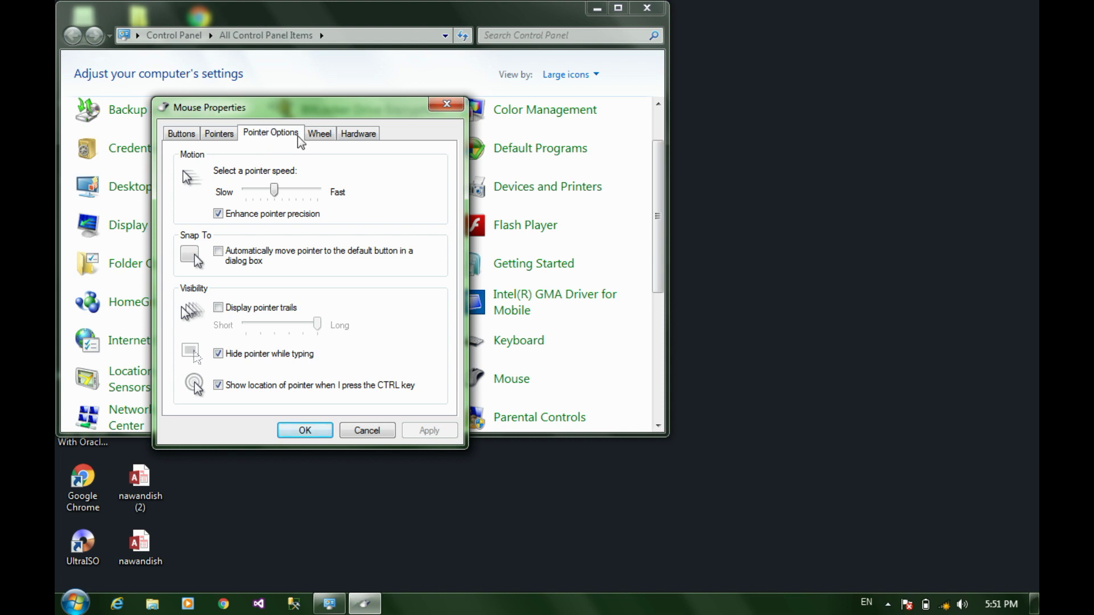
left_click(218, 385)
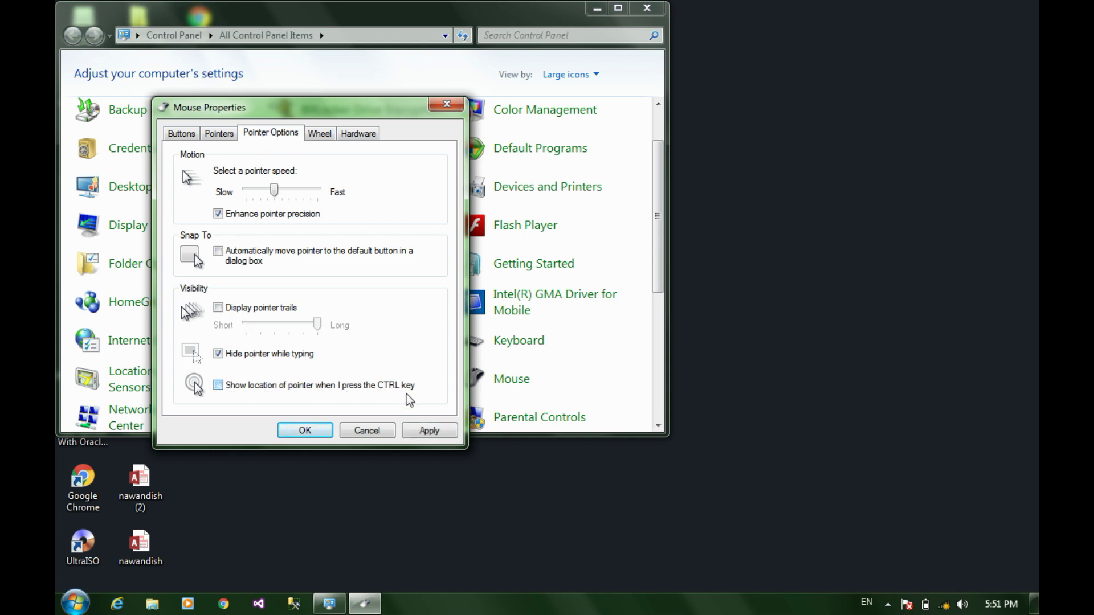
left_click(421, 434)
View the mouse's Hardware information and its Wheel scrolling settings
left_click(328, 139)
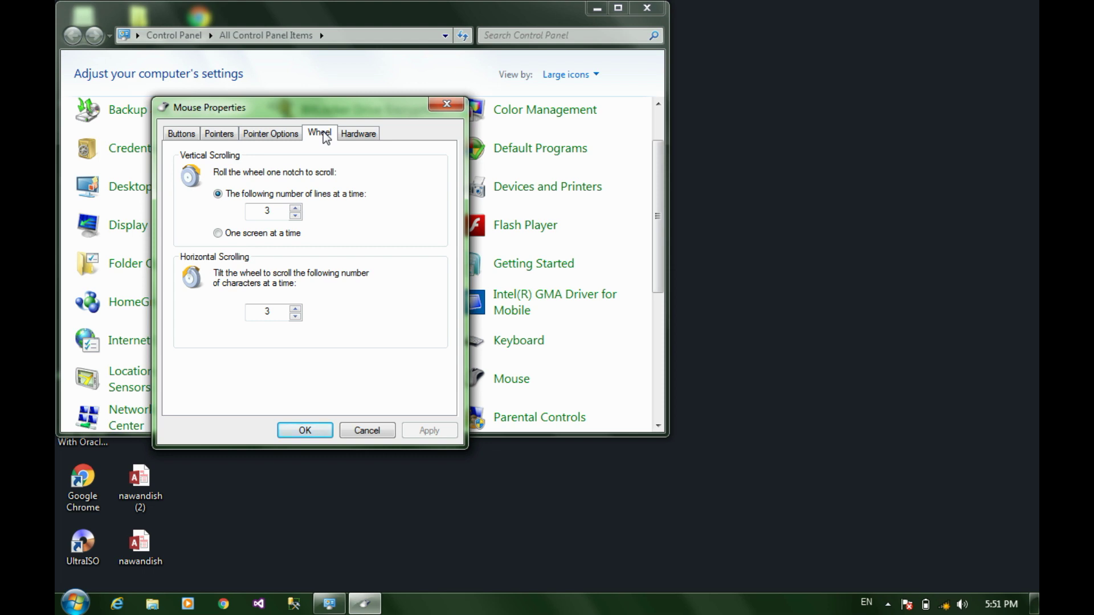
left_click(356, 136)
left_click(321, 139)
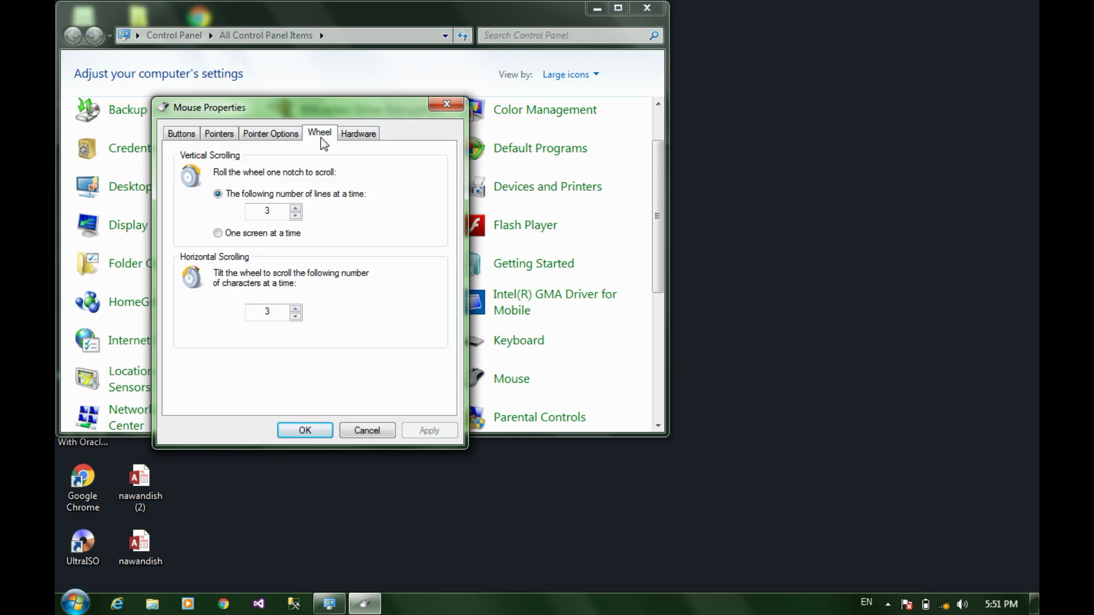